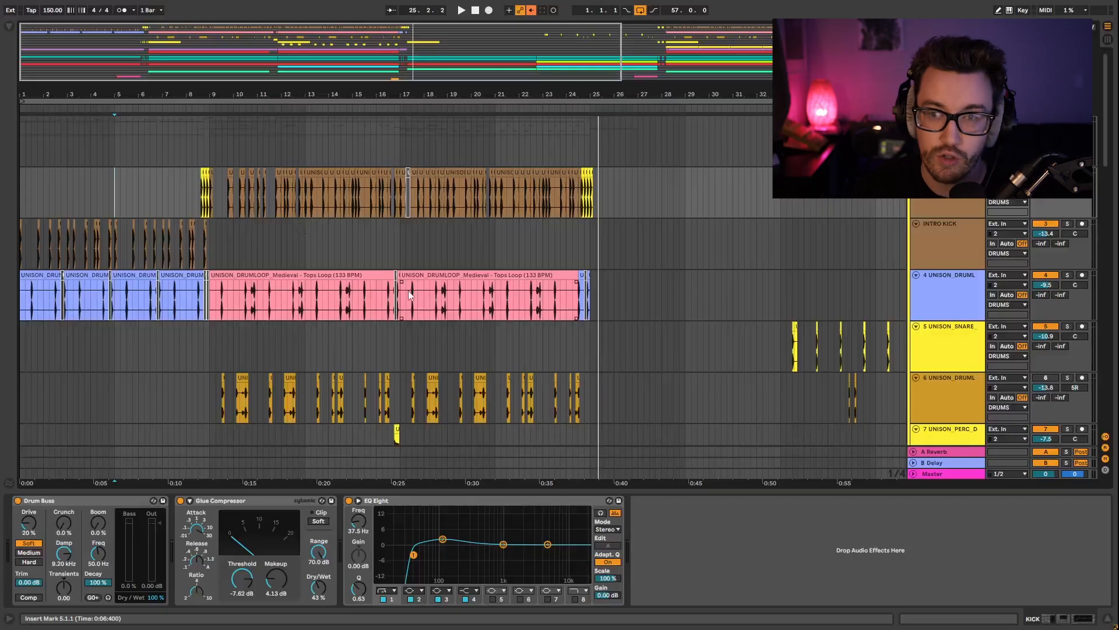
Select the bar 9 Heavy Synth clip on MAIN PAD, then open the clip details of the matching MAIN PAD HIGH clip.
scroll(355, 323, down, 10)
scroll(359, 319, down, 3)
click(235, 274)
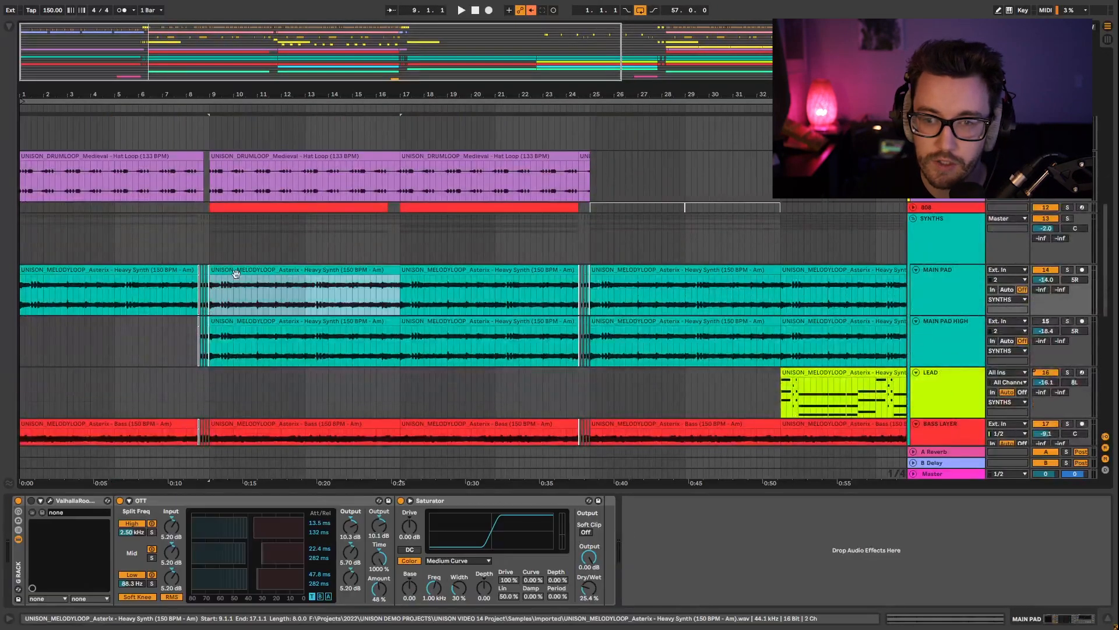
click(278, 268)
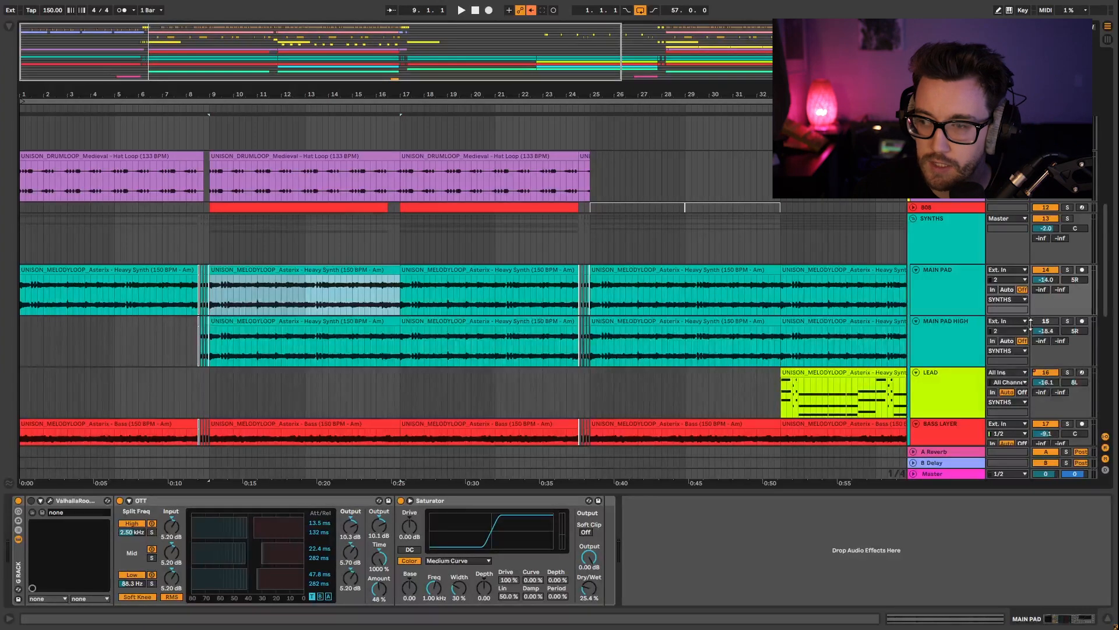
click(248, 320)
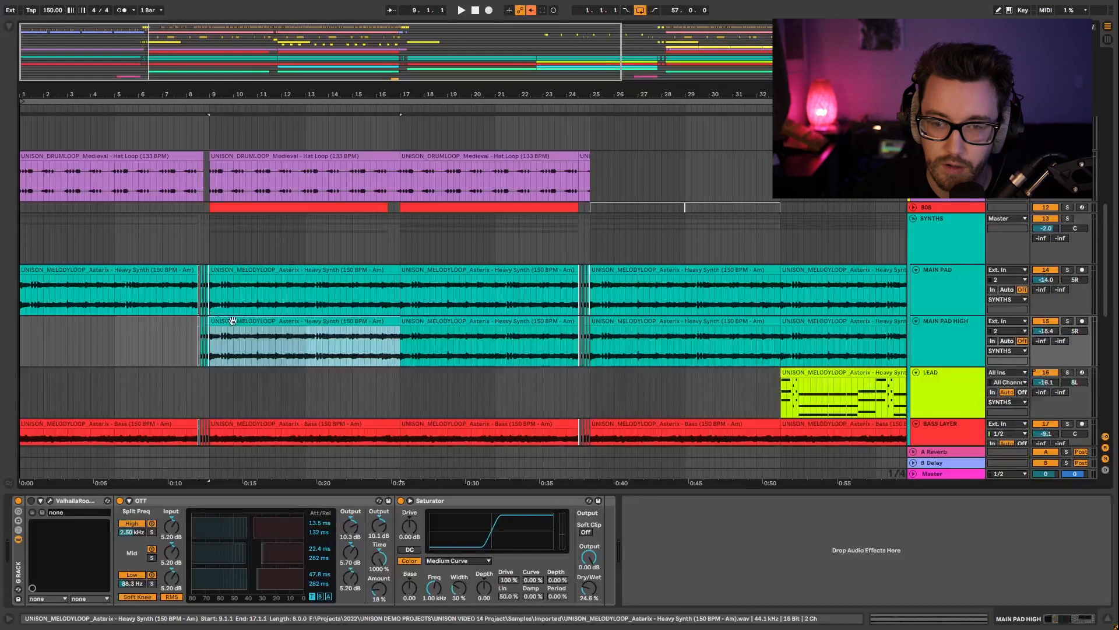
double_click(239, 323)
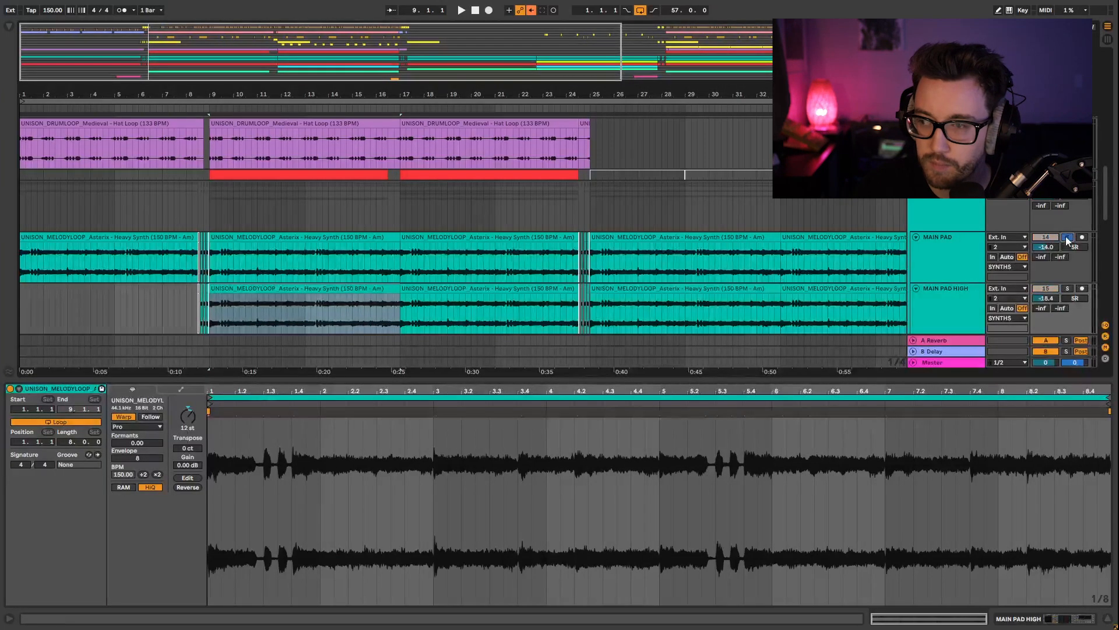
Play MAIN PAD in solo from the Heavy Synth clip at bar 9.
click(240, 263)
key(space)
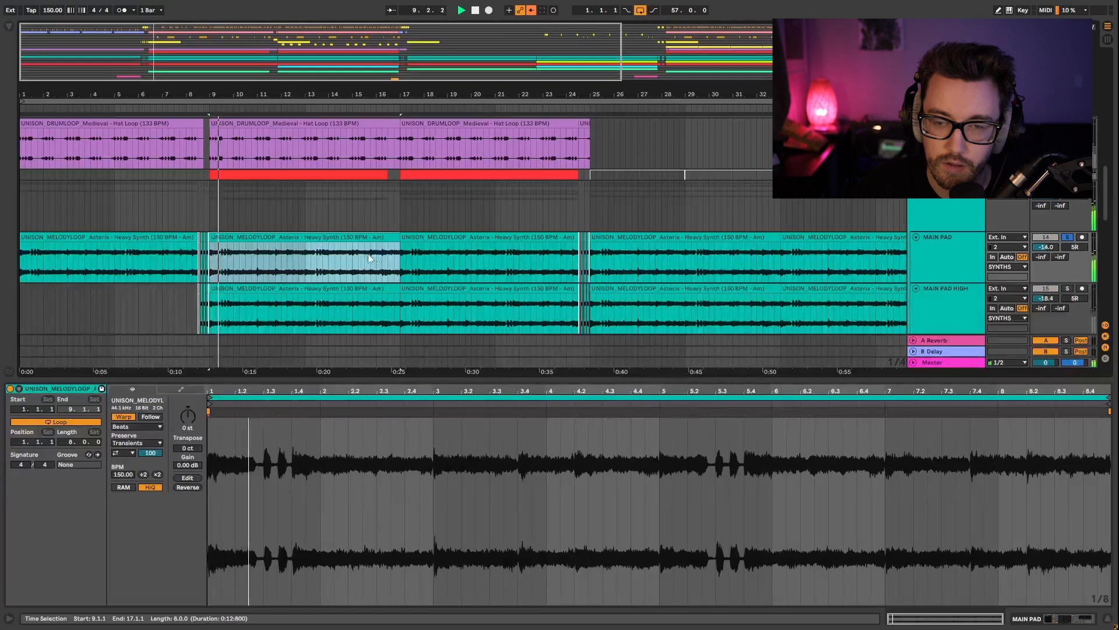
click(938, 261)
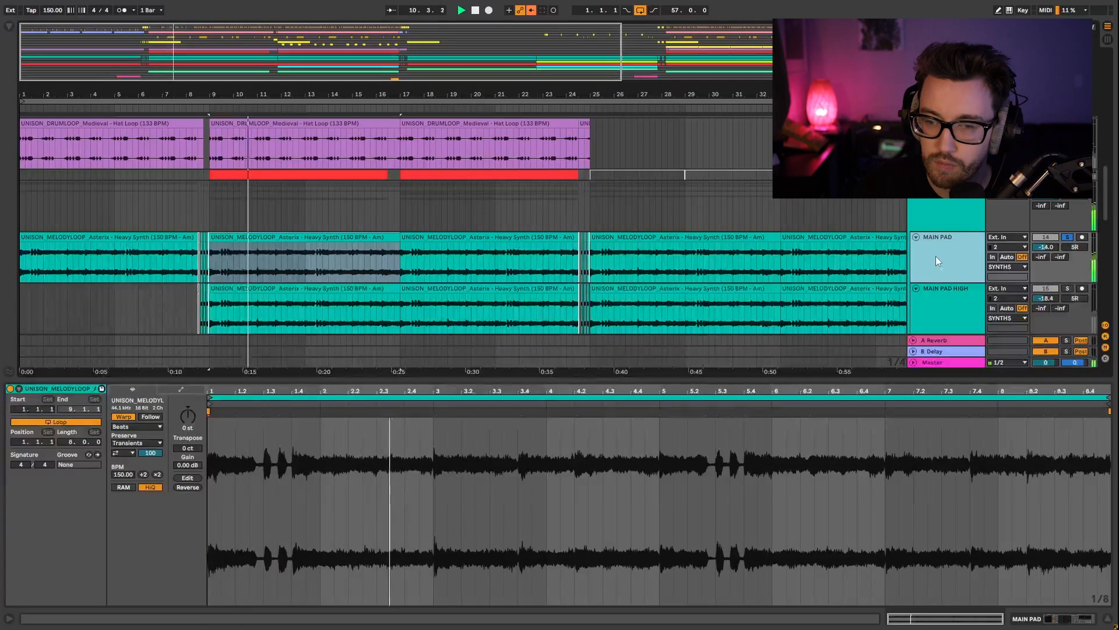
Solo MAIN PAD HIGH together with MAIN PAD and play both pads from bar 9.
click(1069, 290)
click(281, 290)
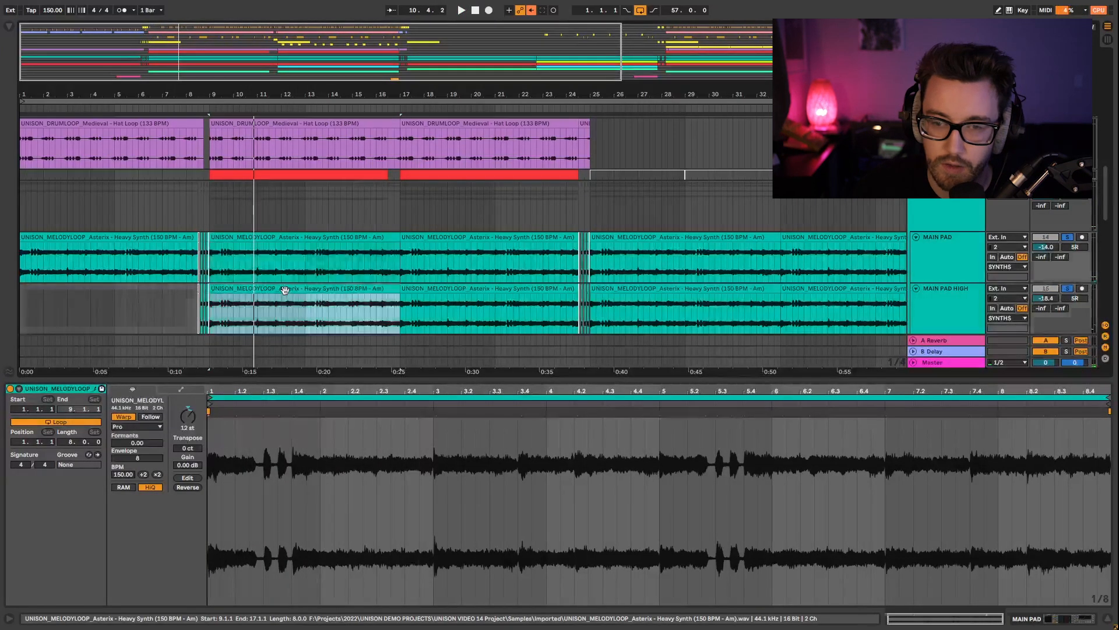
key(space)
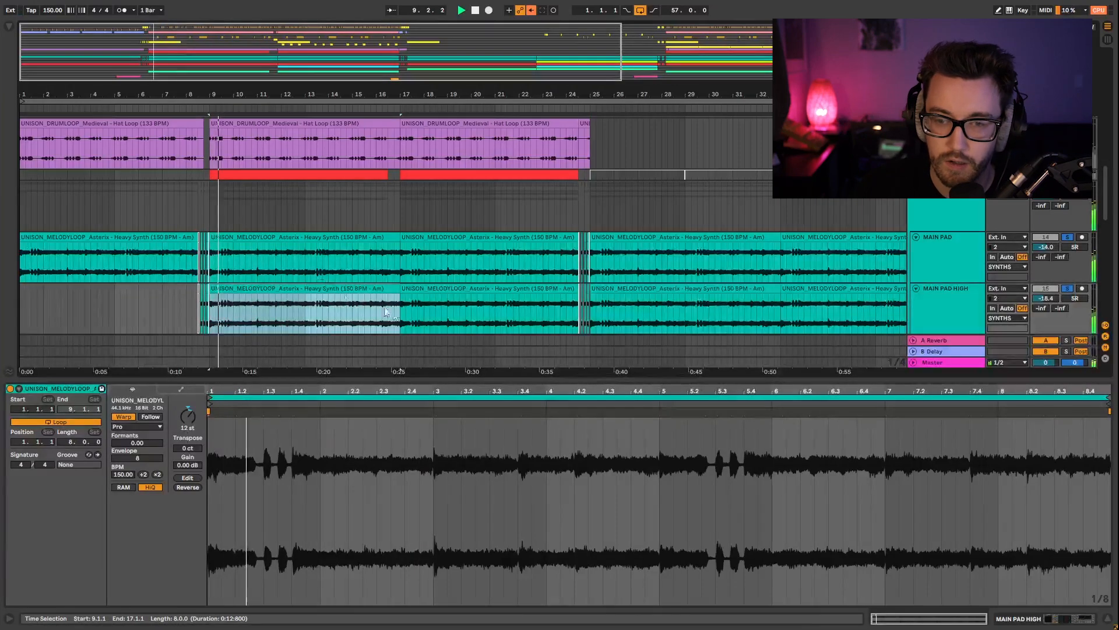
scroll(768, 278, down, 2)
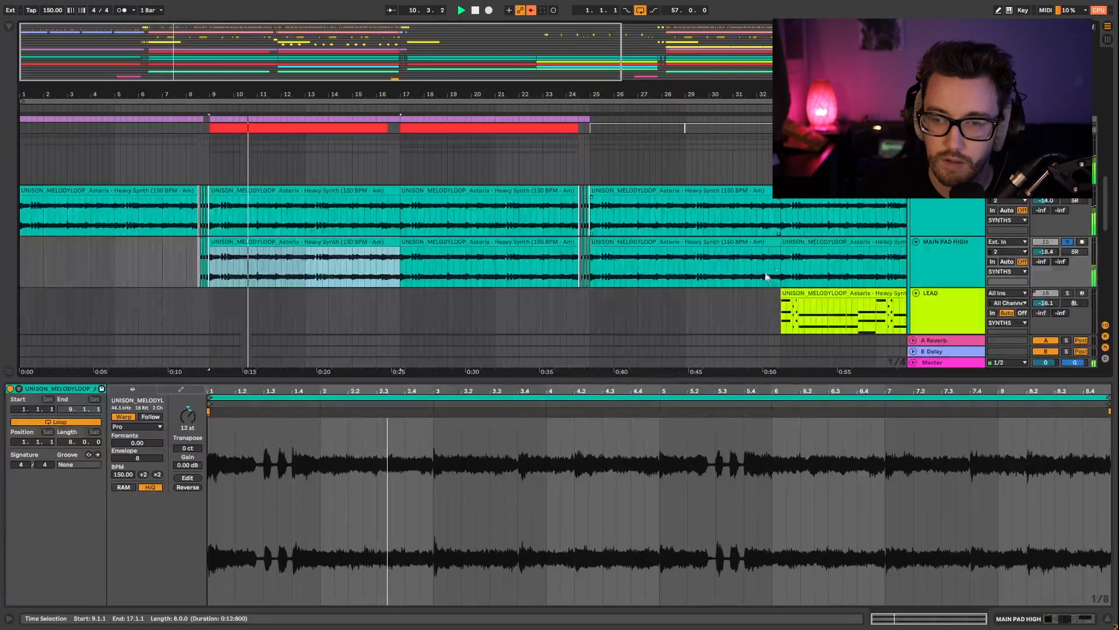
Toggle the solo on MAIN PAD HIGH, bring up its effect chain, and examine the OTT and Saturator devices.
click(1069, 242)
click(971, 276)
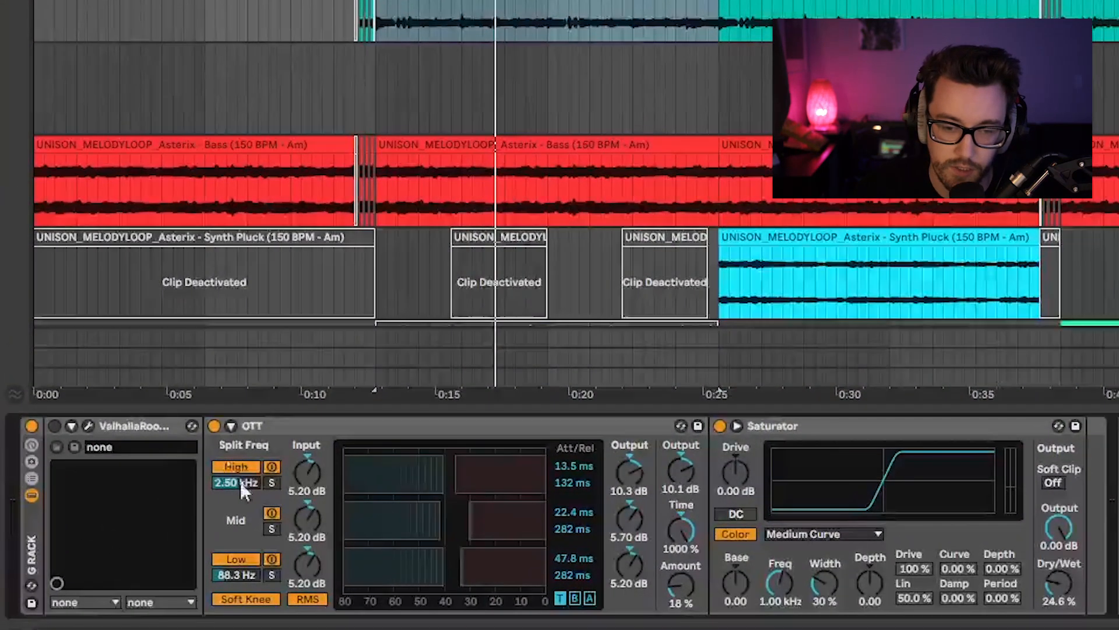
click(305, 425)
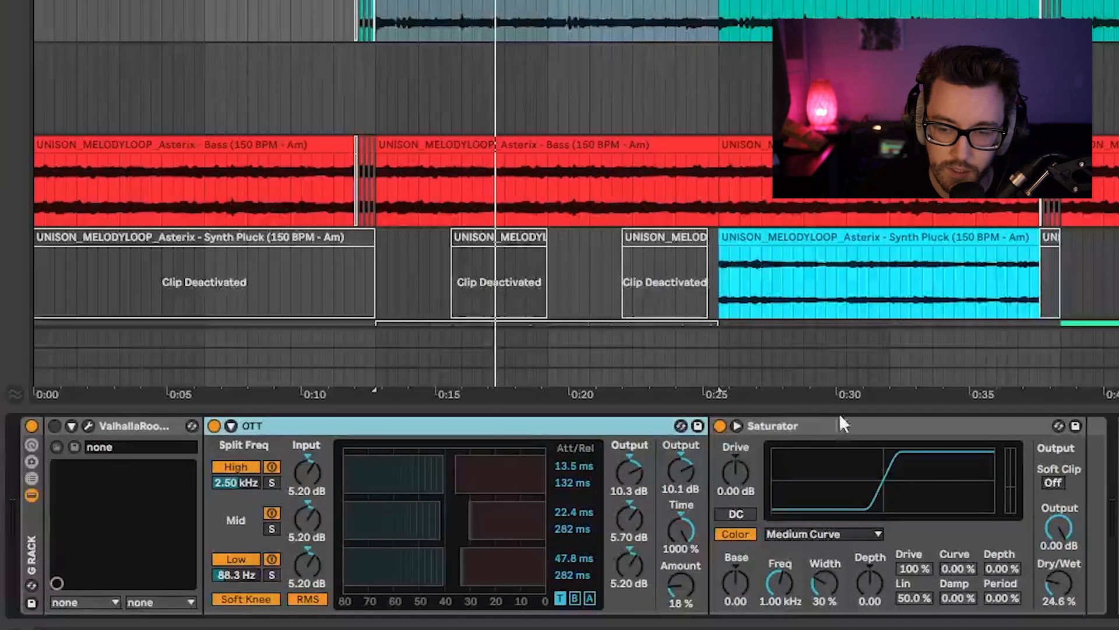
click(804, 424)
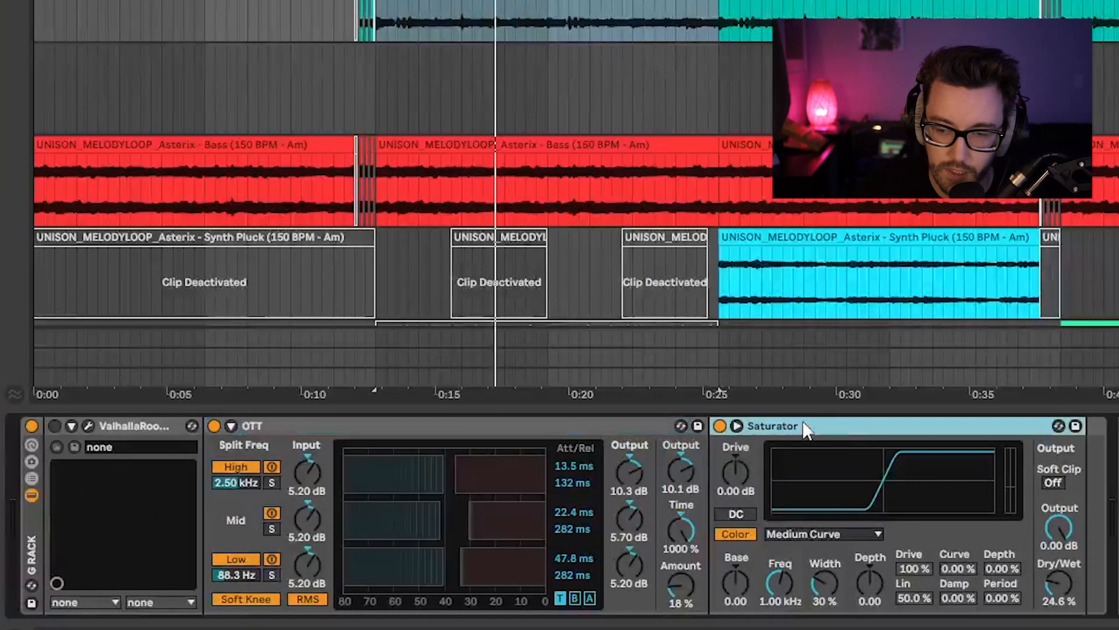
Bypass the effect rack on MAIN PAD HIGH, listen to the dry pad, and switch the rack back on.
click(32, 425)
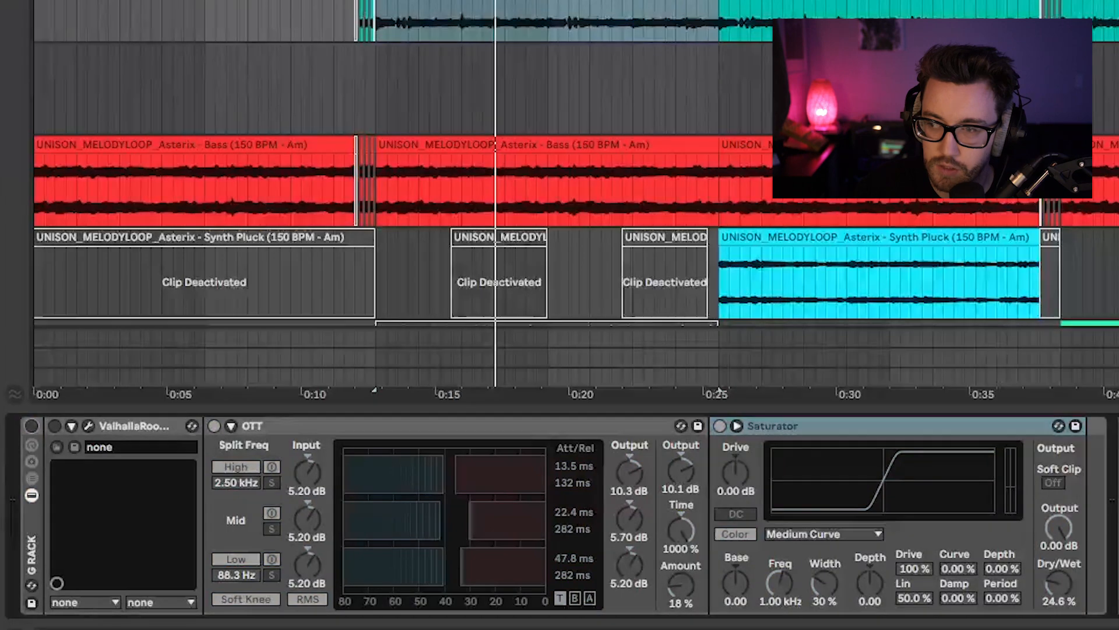
key(space)
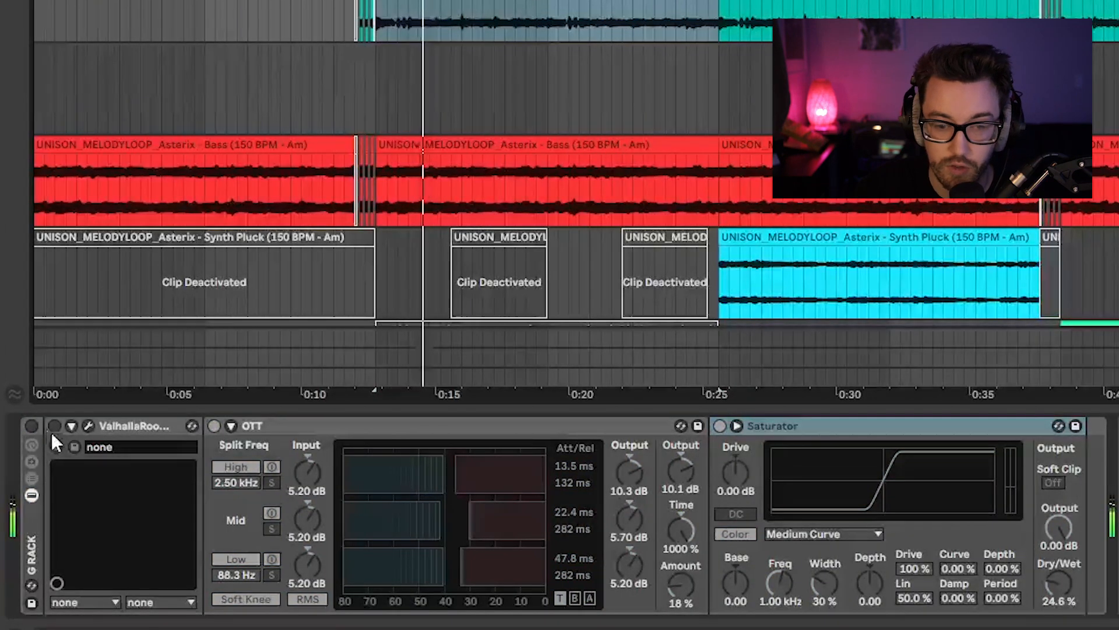
click(31, 426)
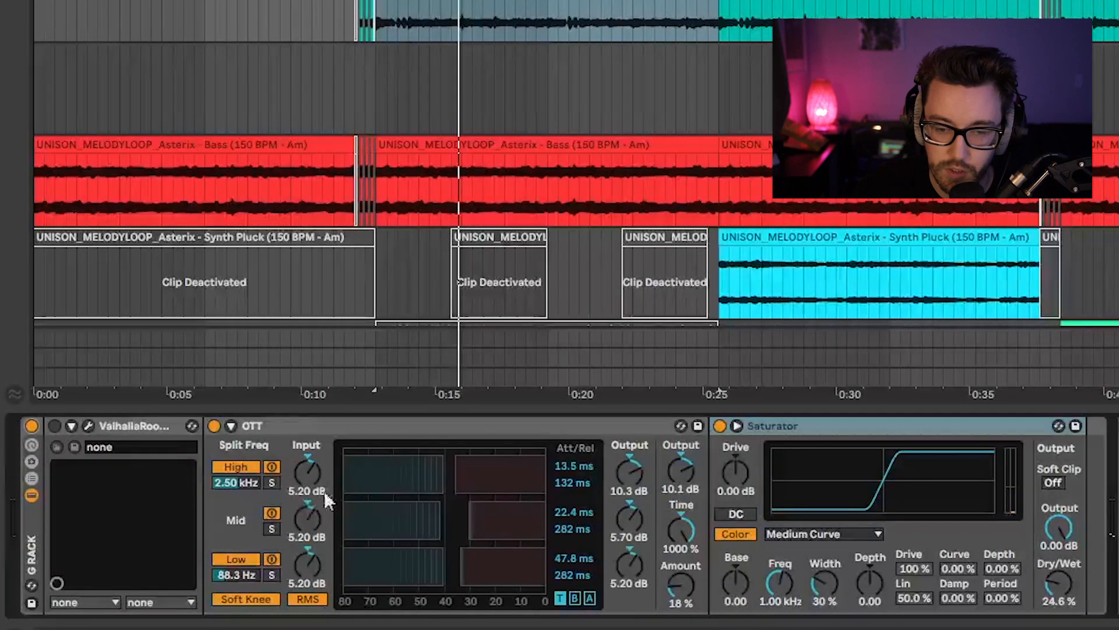
Set OTT's low-band output to -0.20 dB and its Amount to 38% on MAIN PAD HIGH, and audition the result.
drag(629, 565, 629, 594)
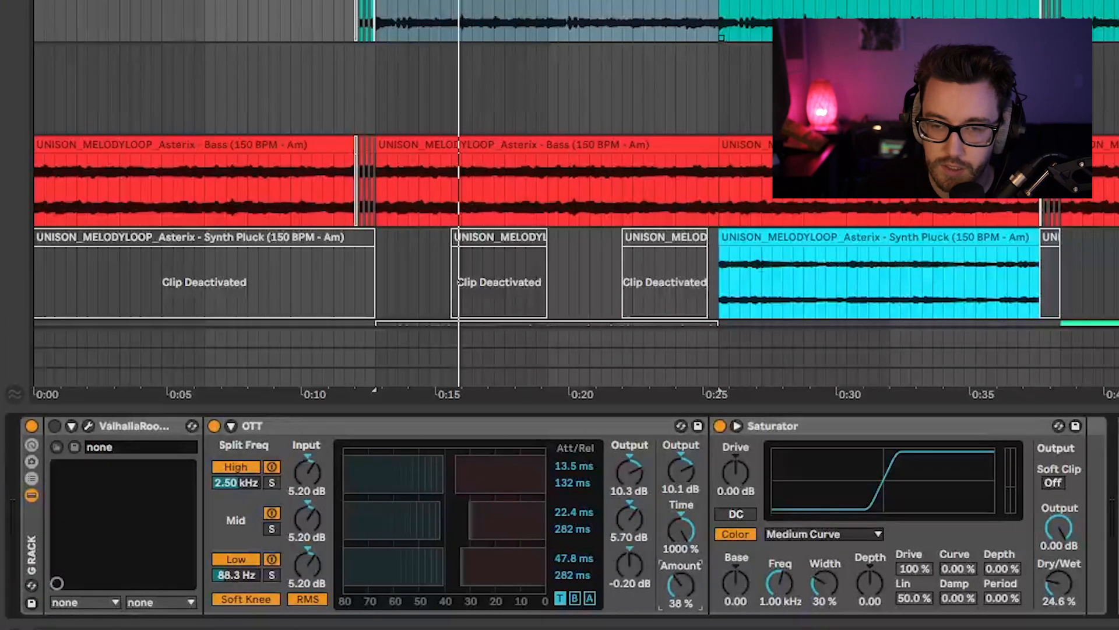
key(space)
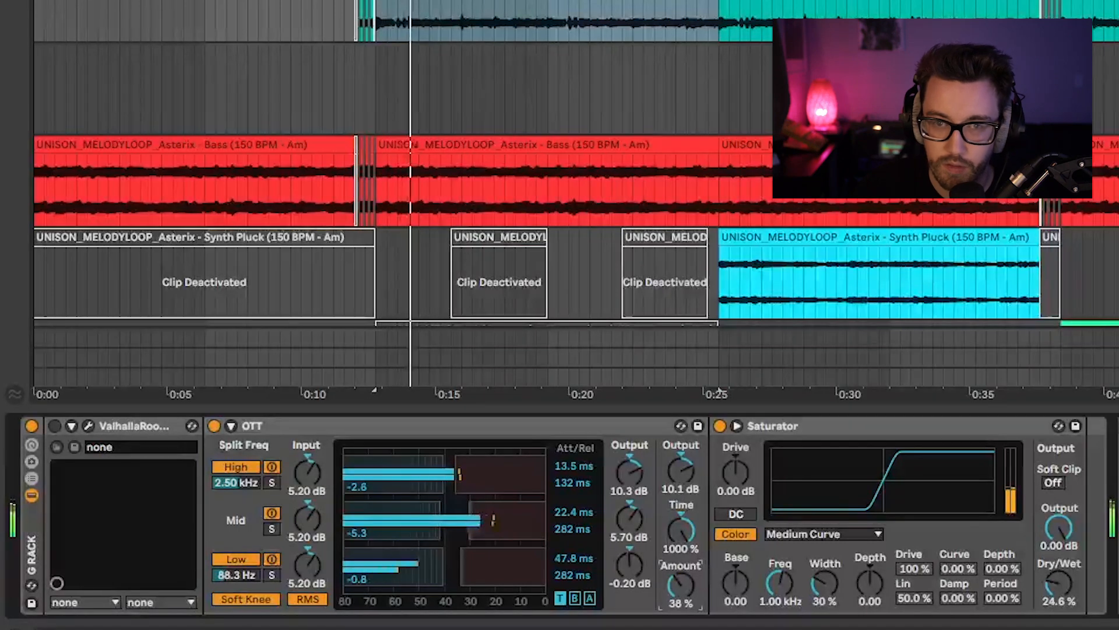
key(space)
Search the audio effects for "eq" and add EQ Eight after the Saturator on MAIN PAD HIGH.
key(ctrl+alt+b)
click(64, 17)
click(227, 51)
text(eq)
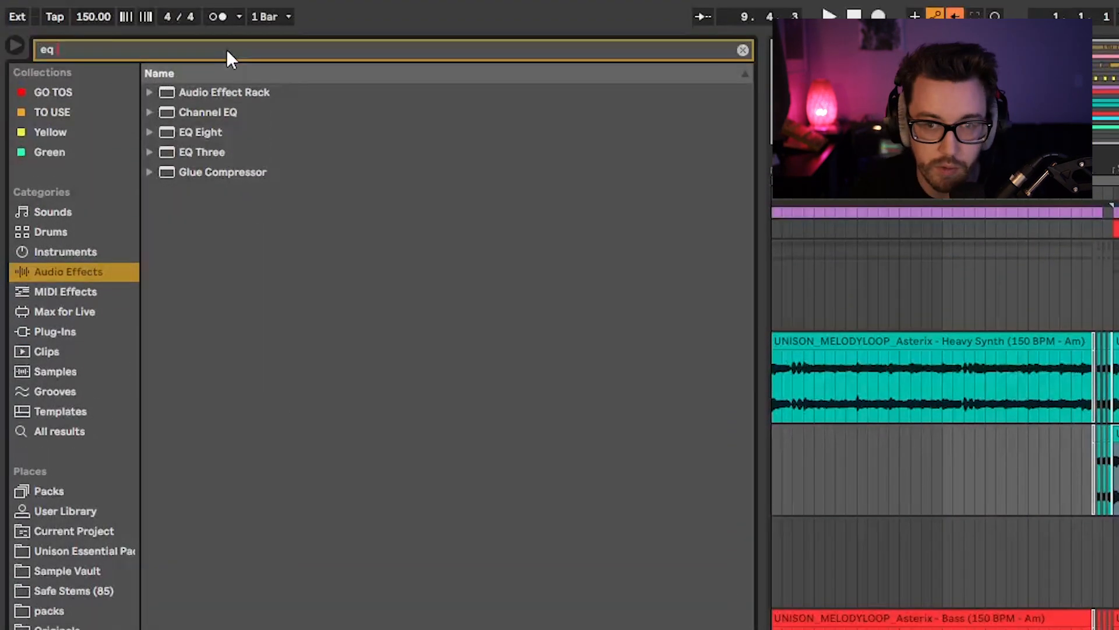
drag(204, 133, 737, 557)
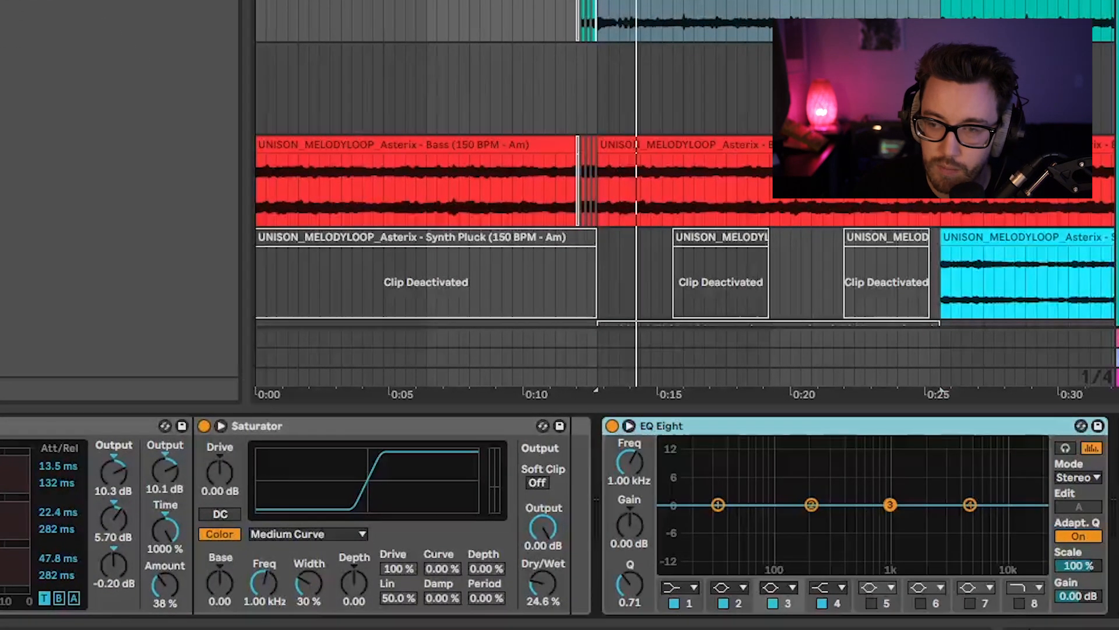
Boost EQ Eight's band 3 slightly above 1 kHz and make band 1 a low cut at about 111 Hz during playback.
key(space)
drag(889, 504, 904, 488)
click(683, 586)
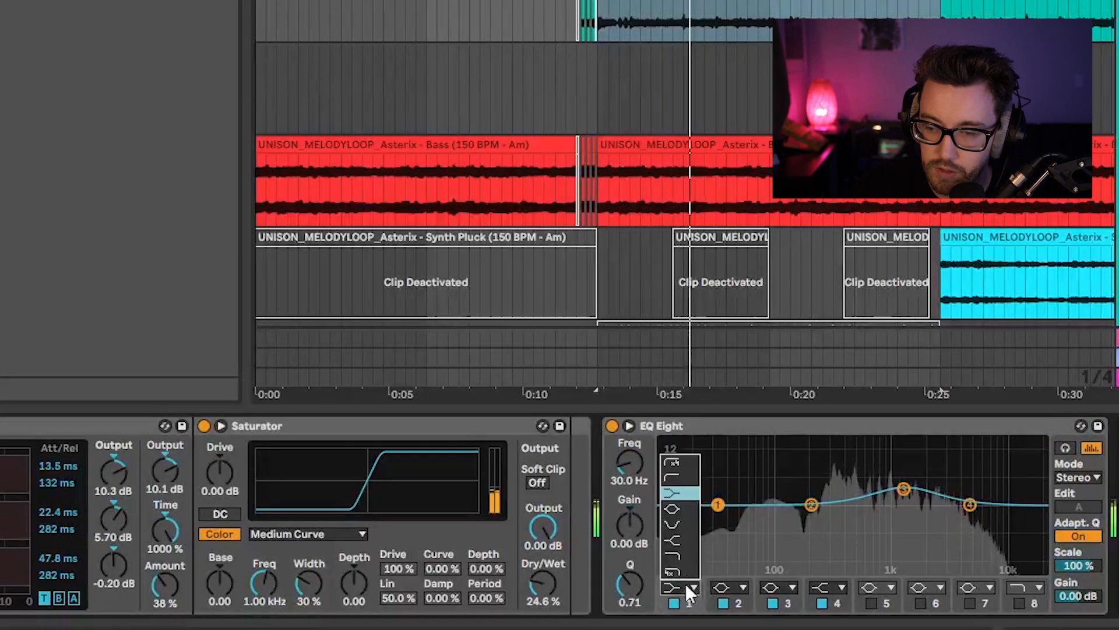
click(687, 467)
drag(721, 519, 782, 522)
key(space)
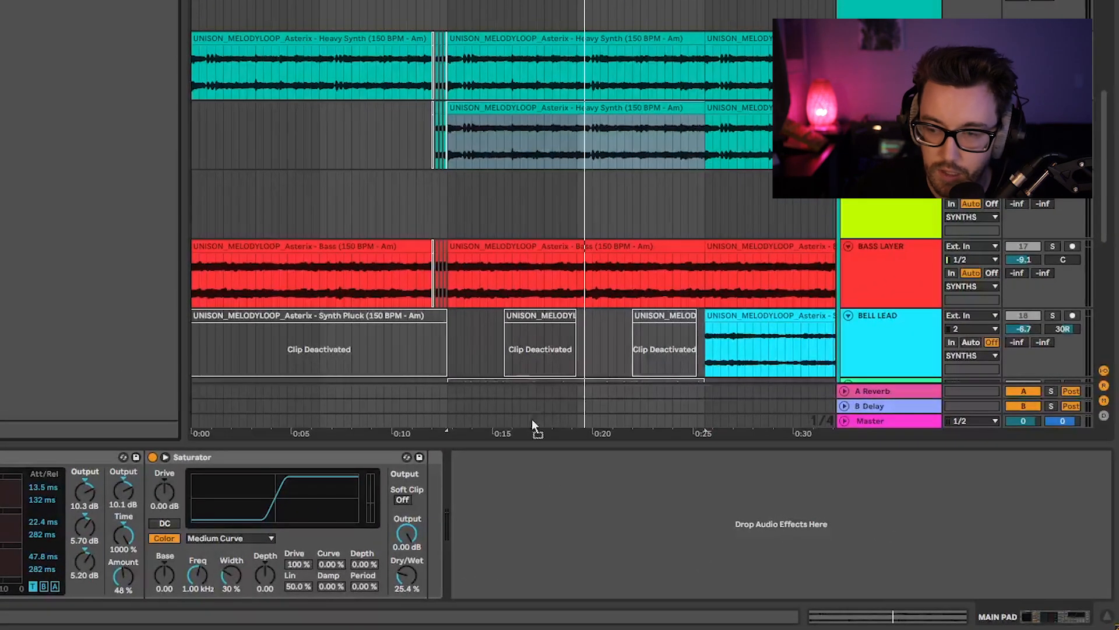
Put an EQ Eight on MAIN PAD and shape band 1 into a low cut at about 79 Hz while listening.
drag(512, 505, 584, 534)
click(506, 578)
key(space)
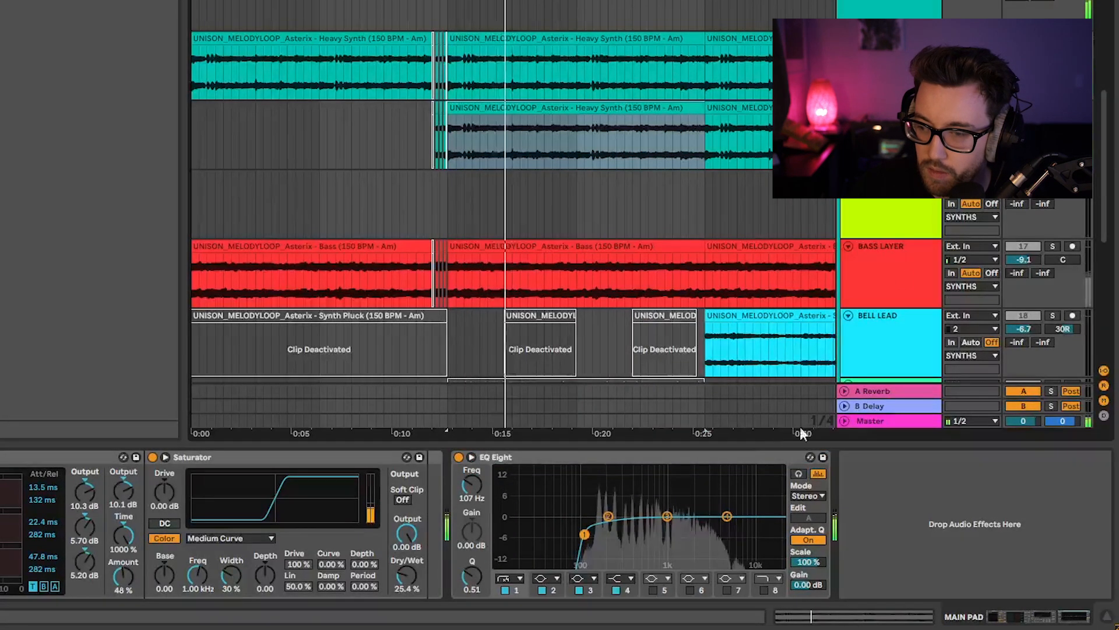
drag(589, 531, 571, 532)
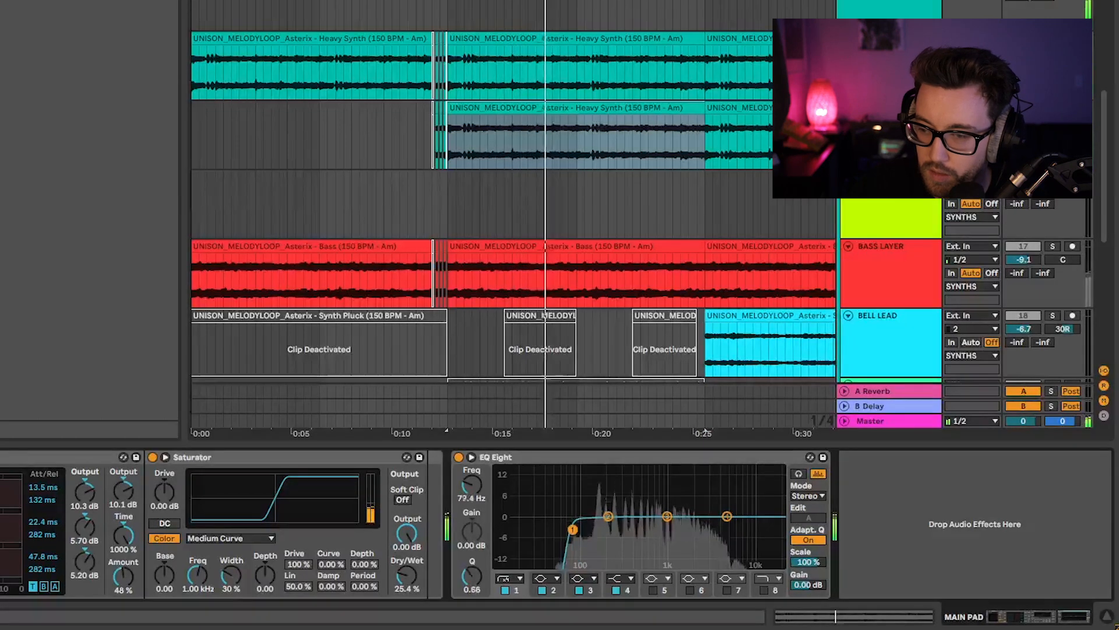
Dip band 3 of MAIN PAD's EQ Eight by about 2.4 dB at 1.07 kHz and play the pad.
key(space)
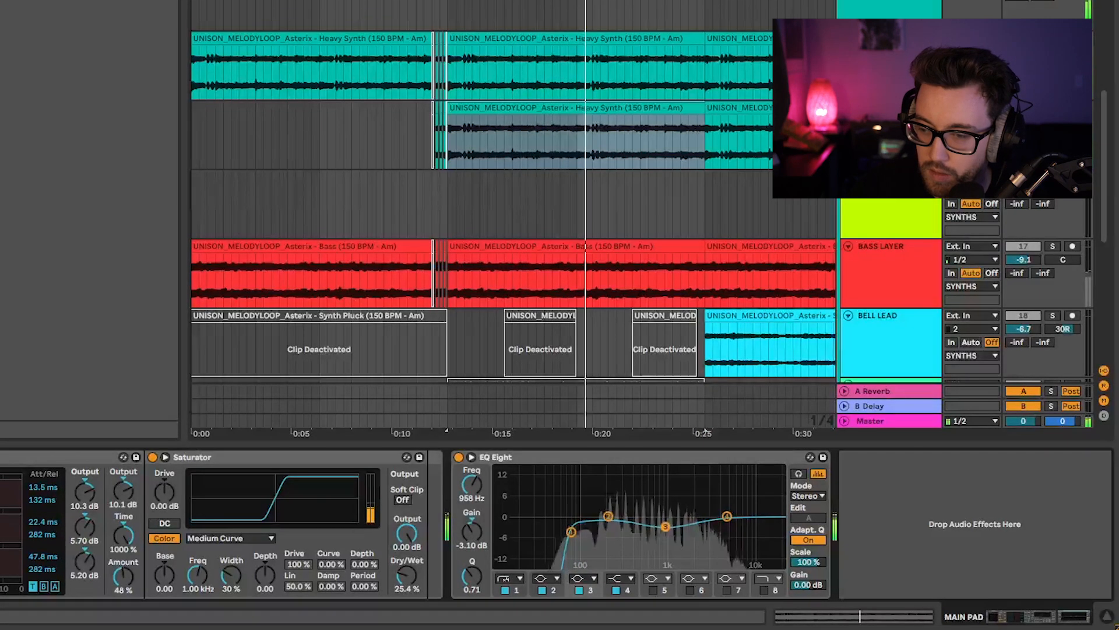
mouse_move(667, 517)
mouse_down()
mouse_move(671, 527)
mouse_move(676, 504)
mouse_up()
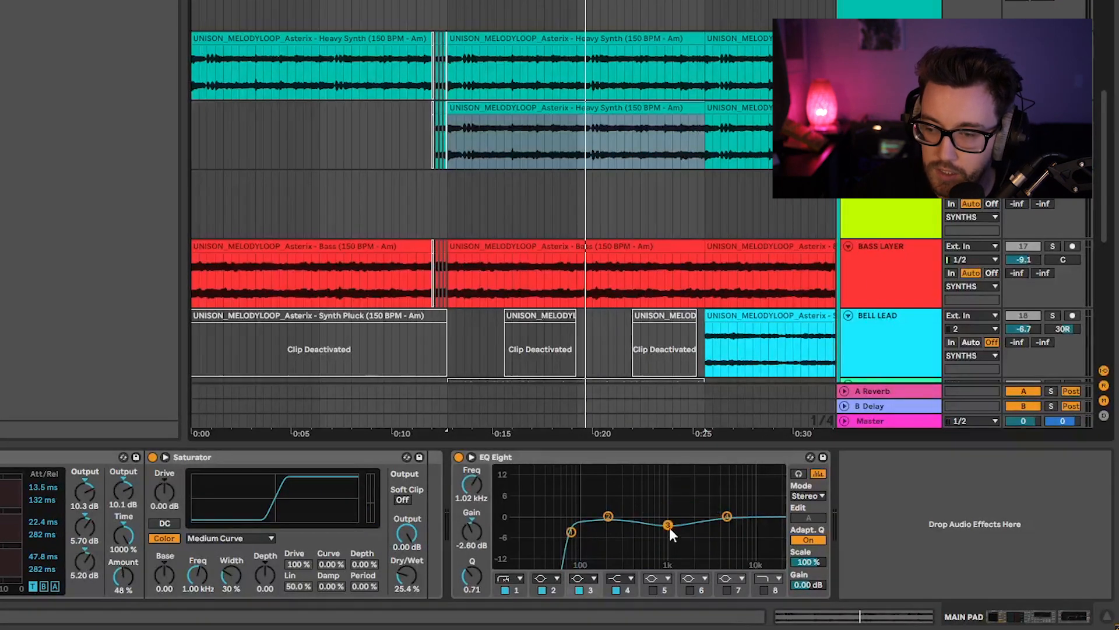
drag(669, 527, 671, 524)
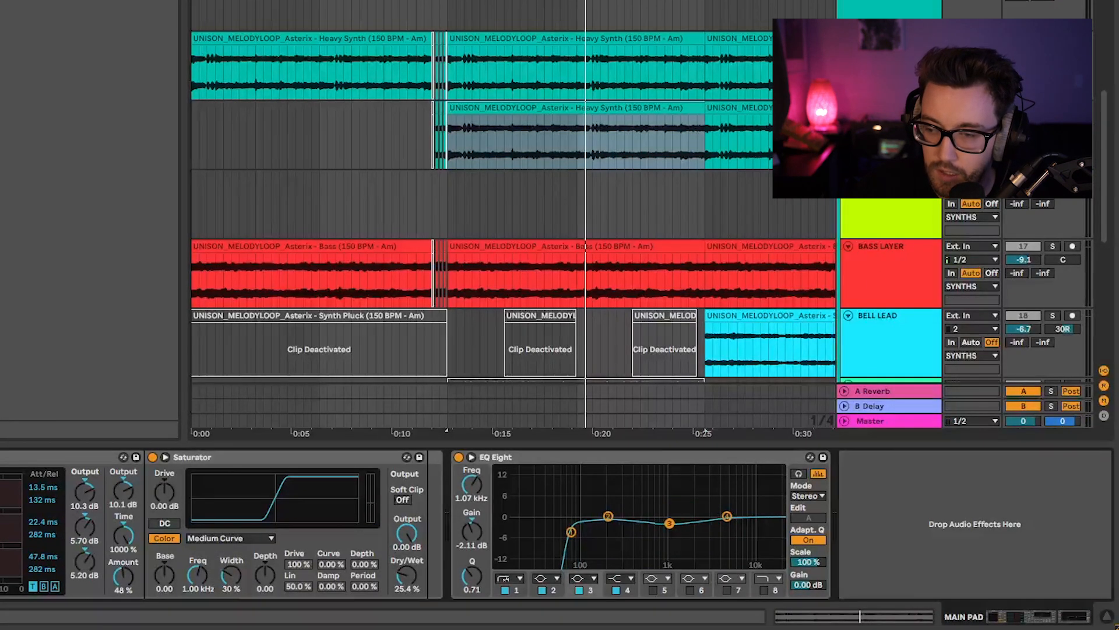
key(space)
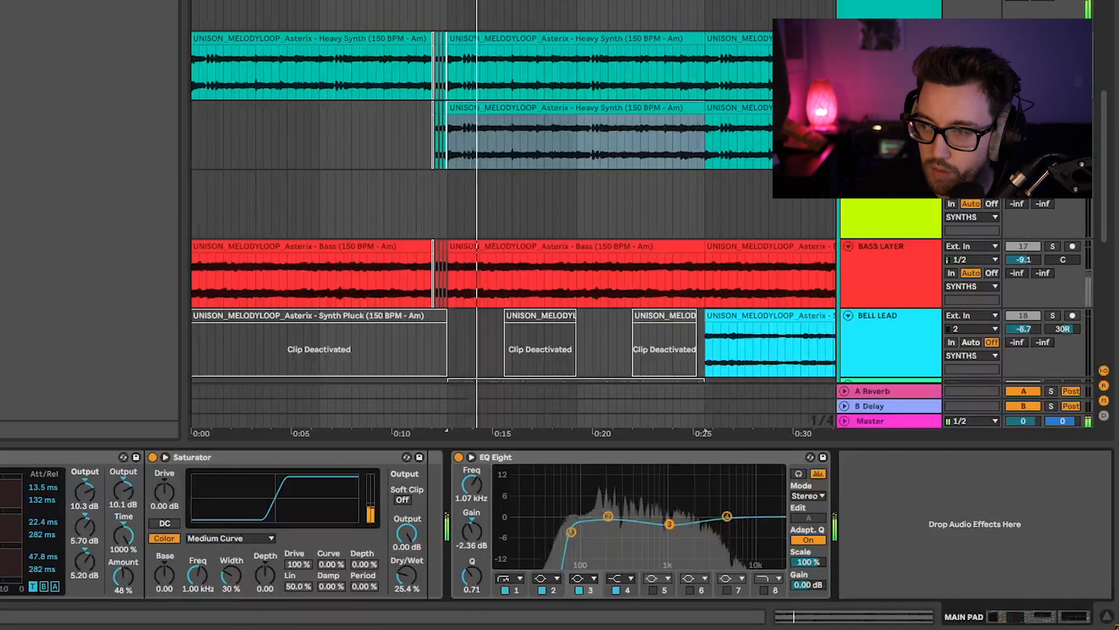
Place the playback start just before bar 9 on MAIN PAD HIGH and listen to the pads with the other tracks unsoloed.
click(422, 135)
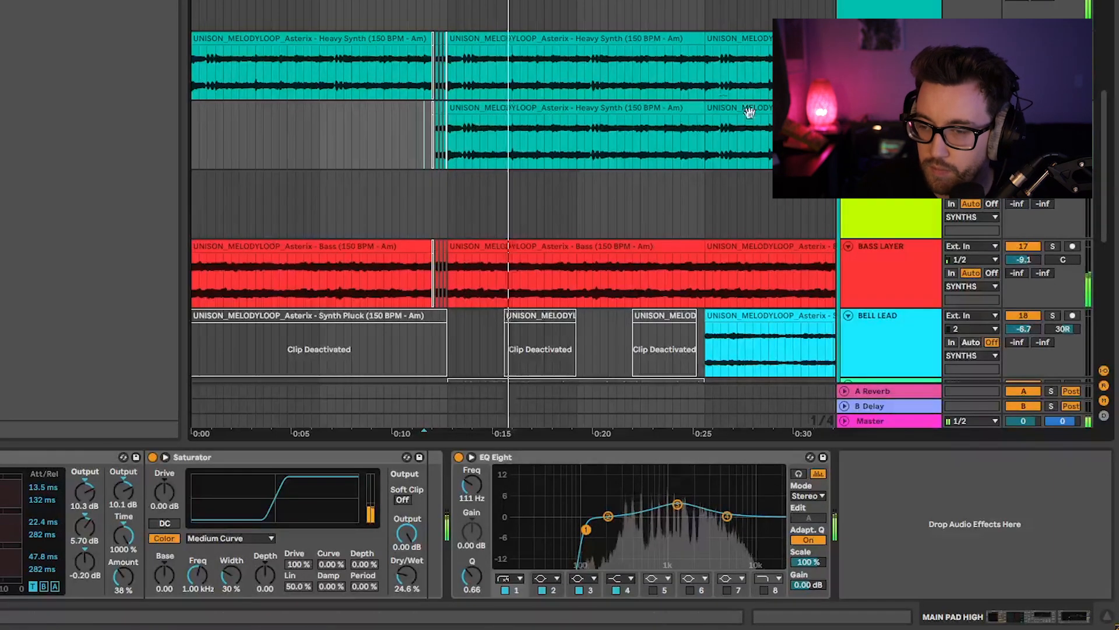
scroll(513, 215, right, 5)
scroll(397, 216, down, 2)
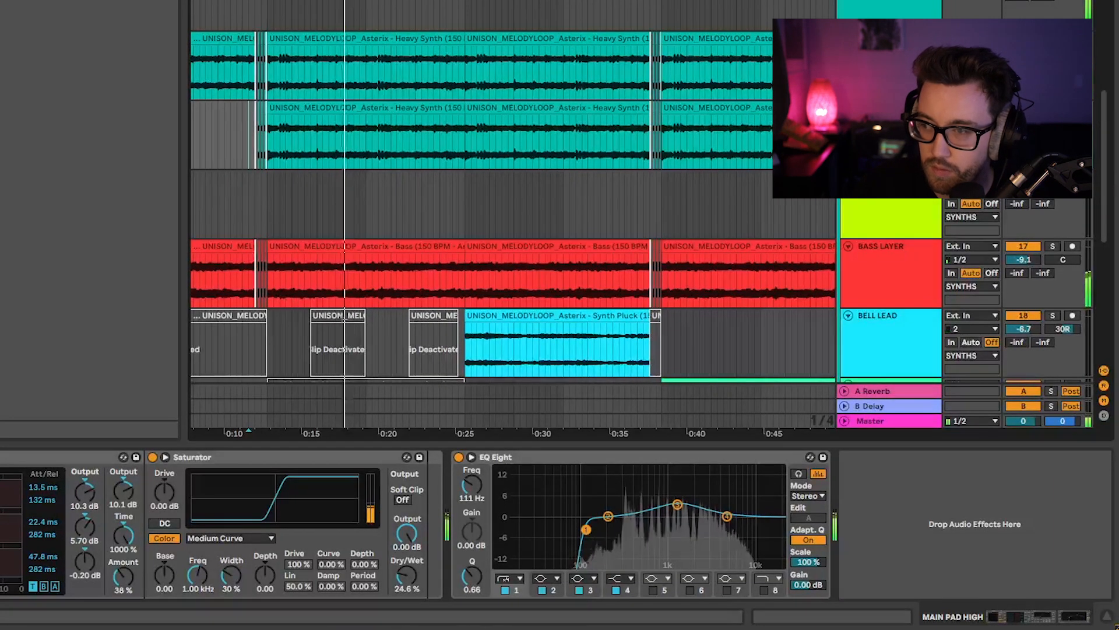
key(space)
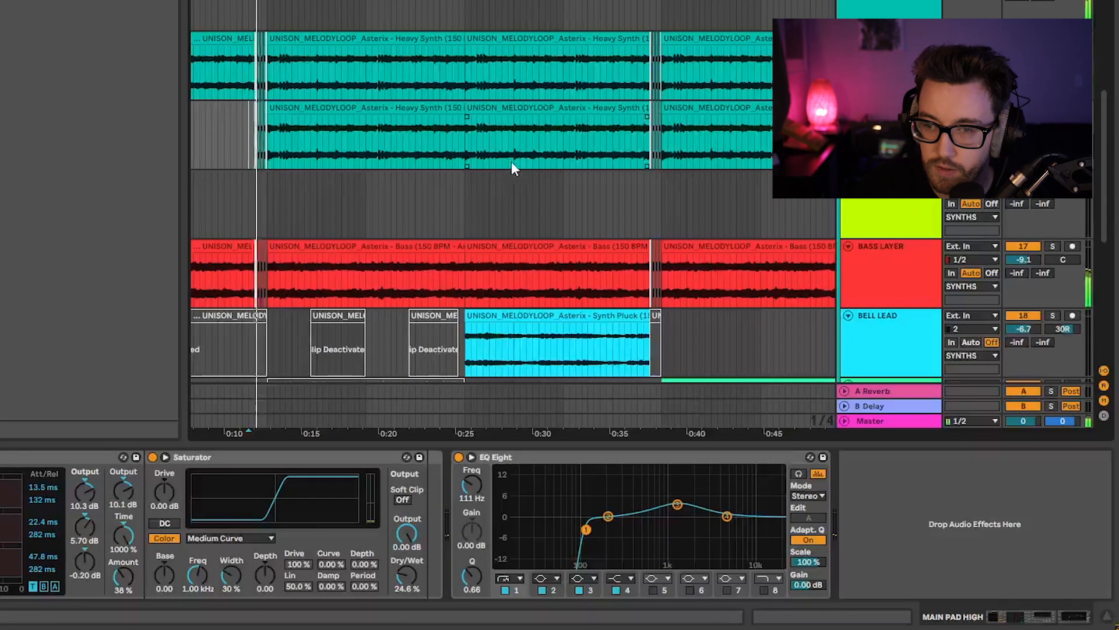
key(space)
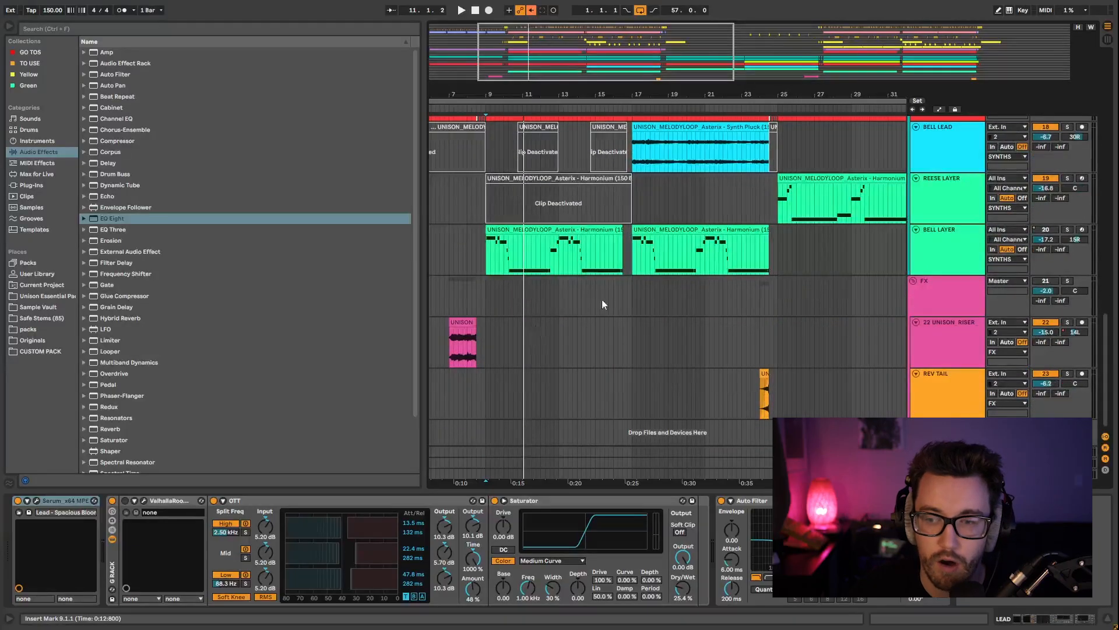
Activate the Hat Loop track, number 11, and play the arrangement from its clip at bar 9.
scroll(551, 327, up, 15)
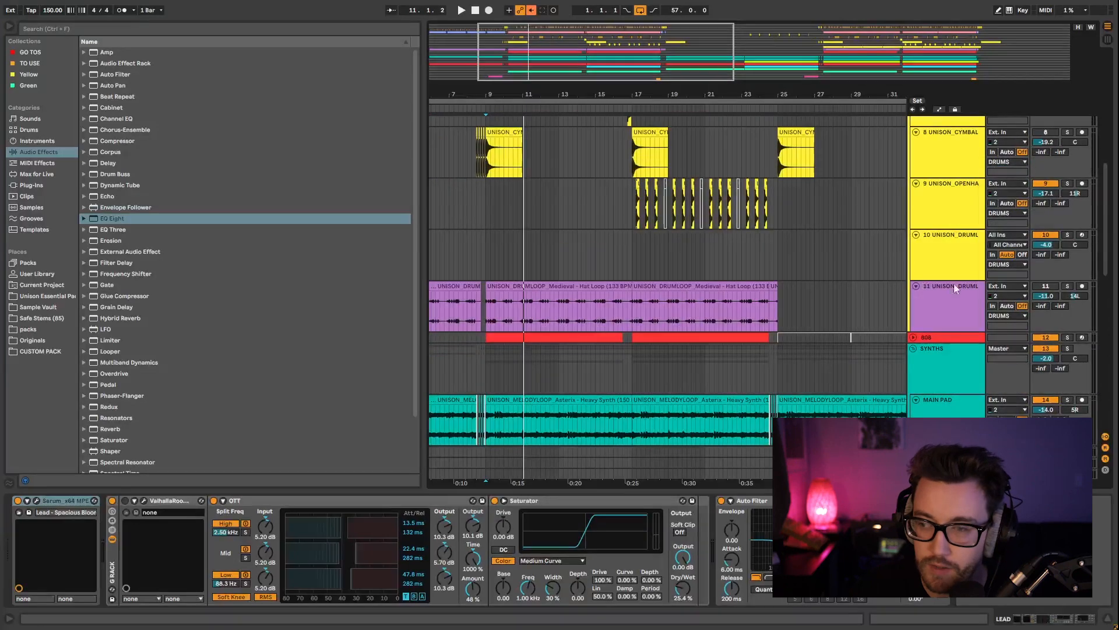
click(931, 287)
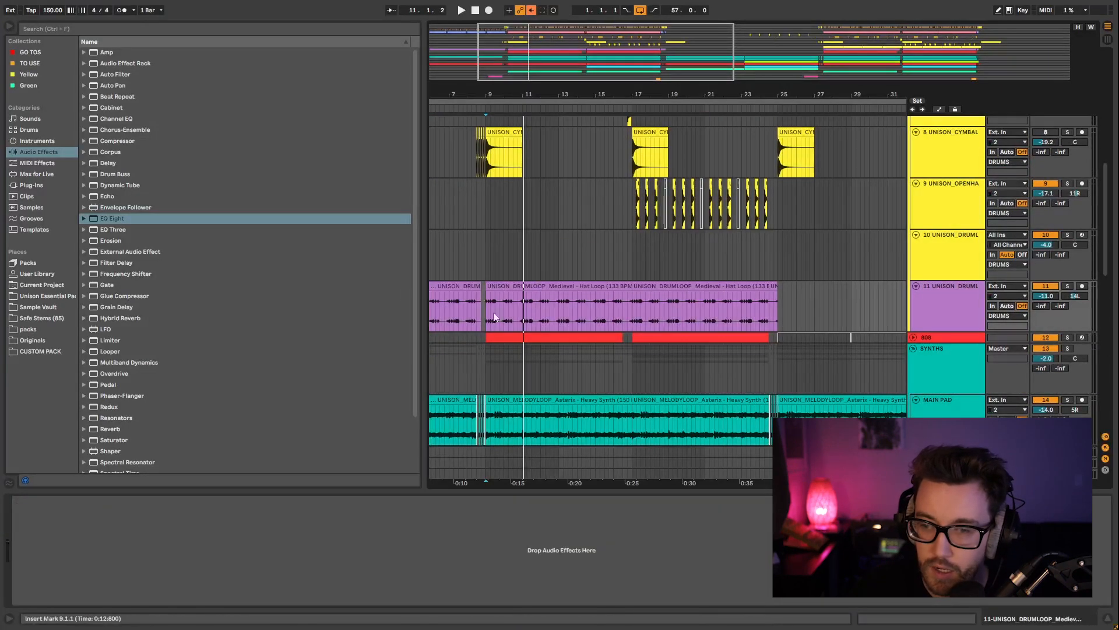
click(499, 283)
click(597, 304)
key(space)
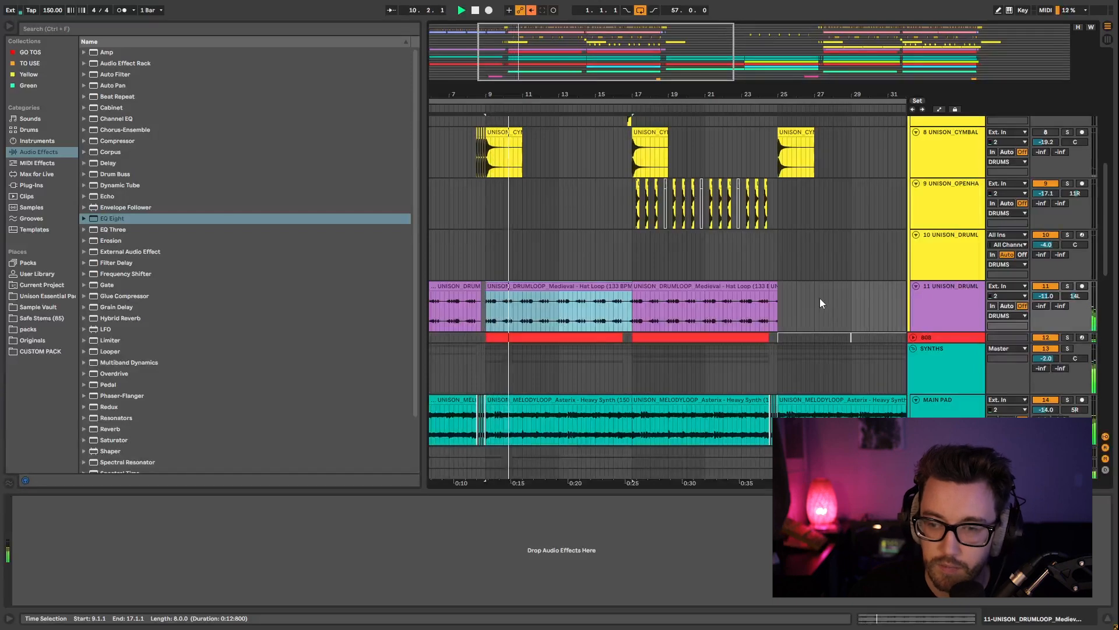
scroll(836, 318, up, 3)
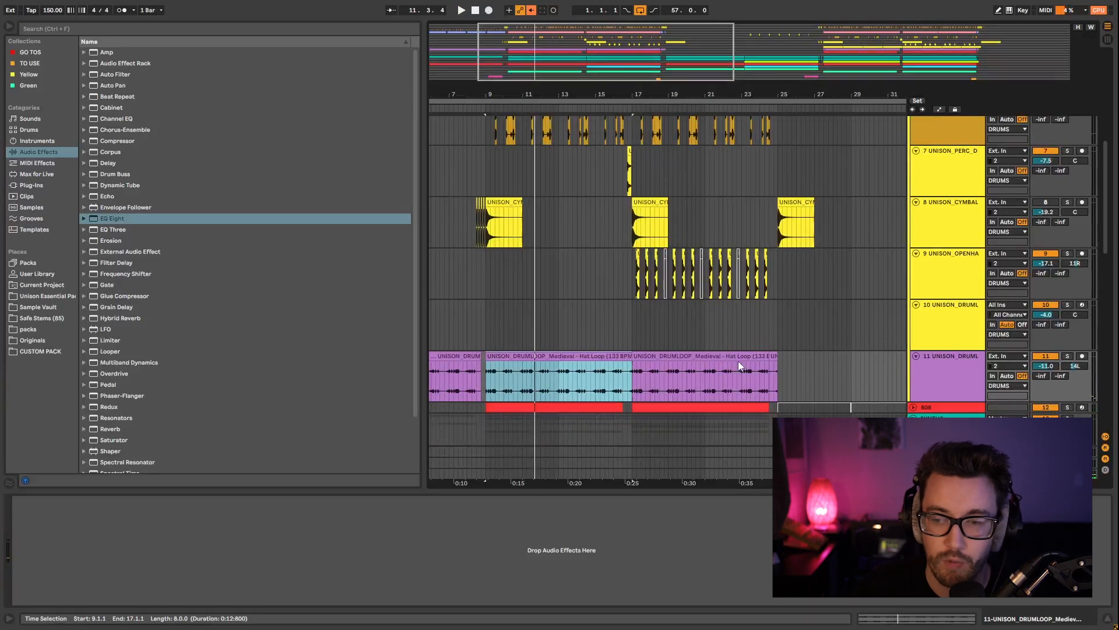
Play the arrangement from bar 9 with the Hat Loop track muted.
click(559, 358)
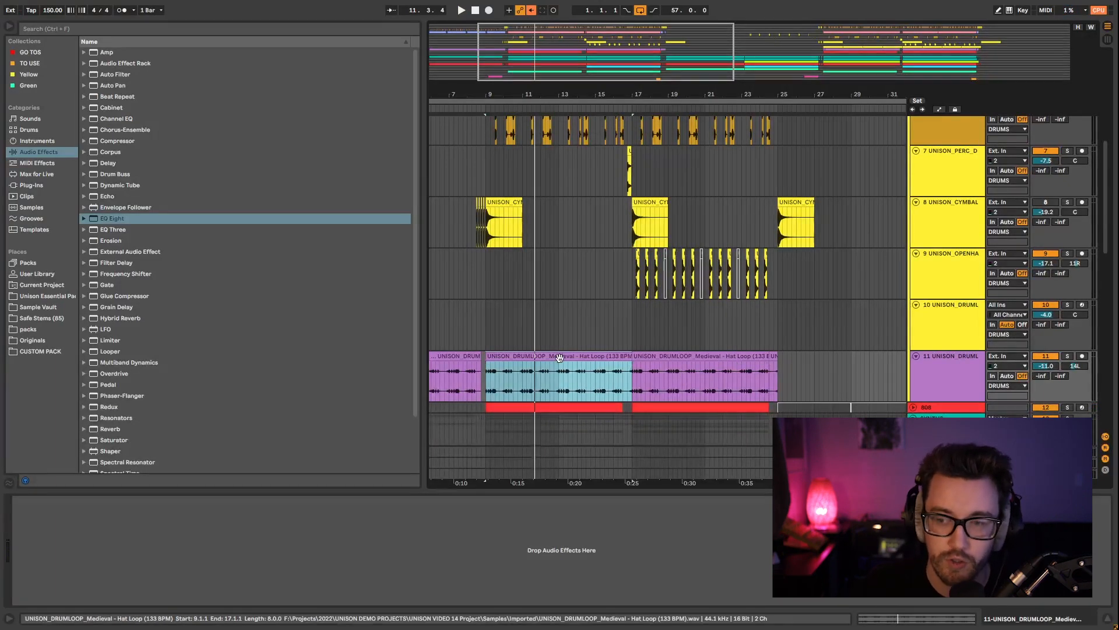
key(space)
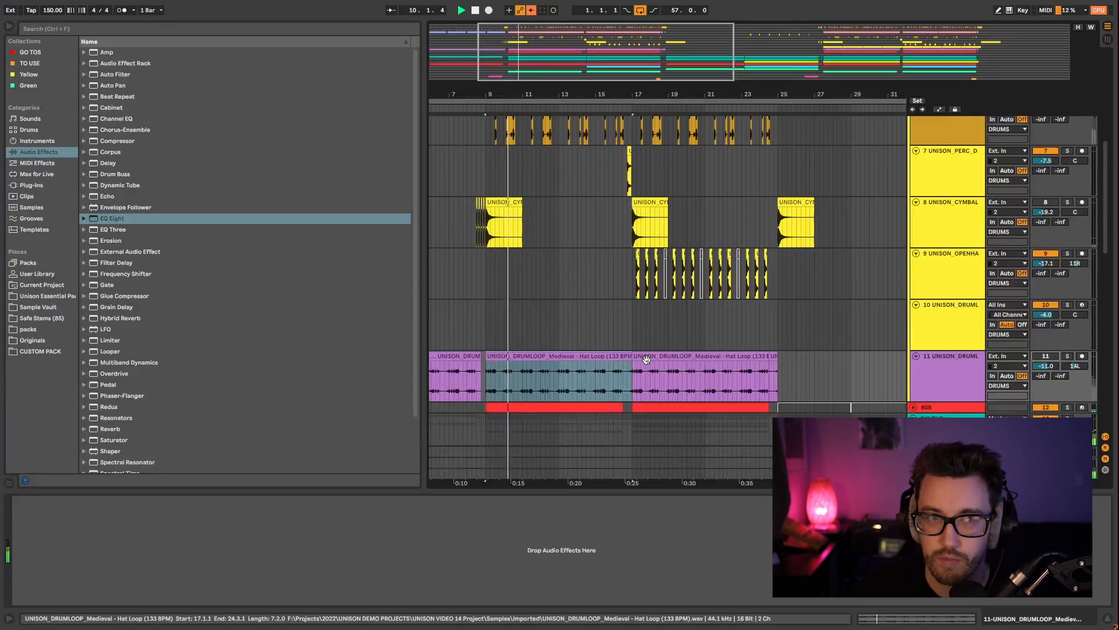
key(space)
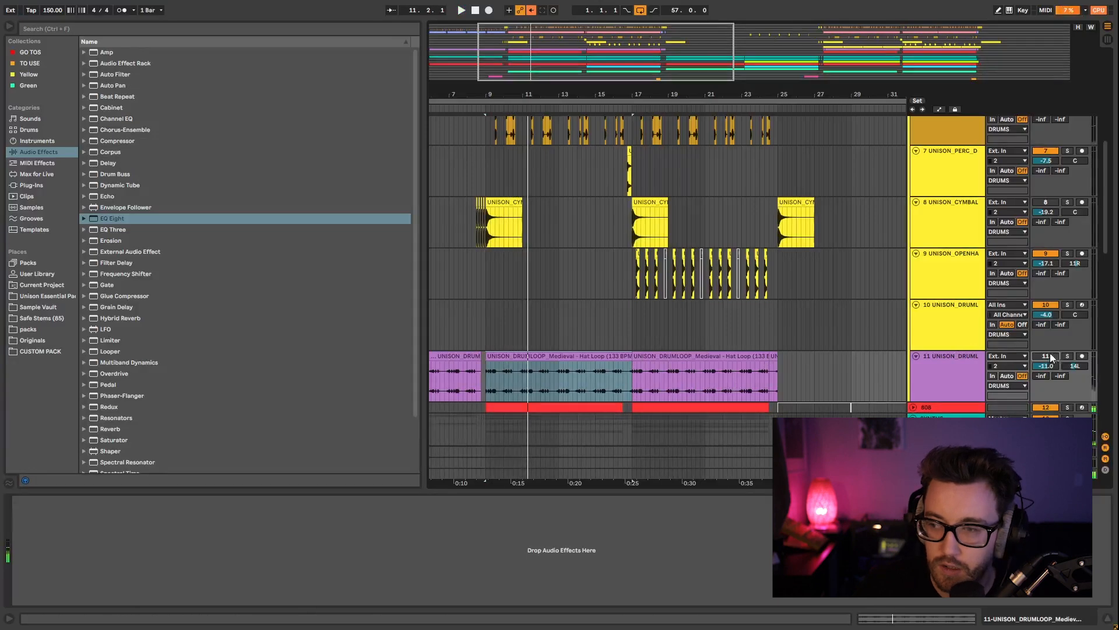
Set the cymbal track's volume to -17.4 dB, comparing the mix from 8.3.1 with that track muted and active.
scroll(636, 285, up, 1)
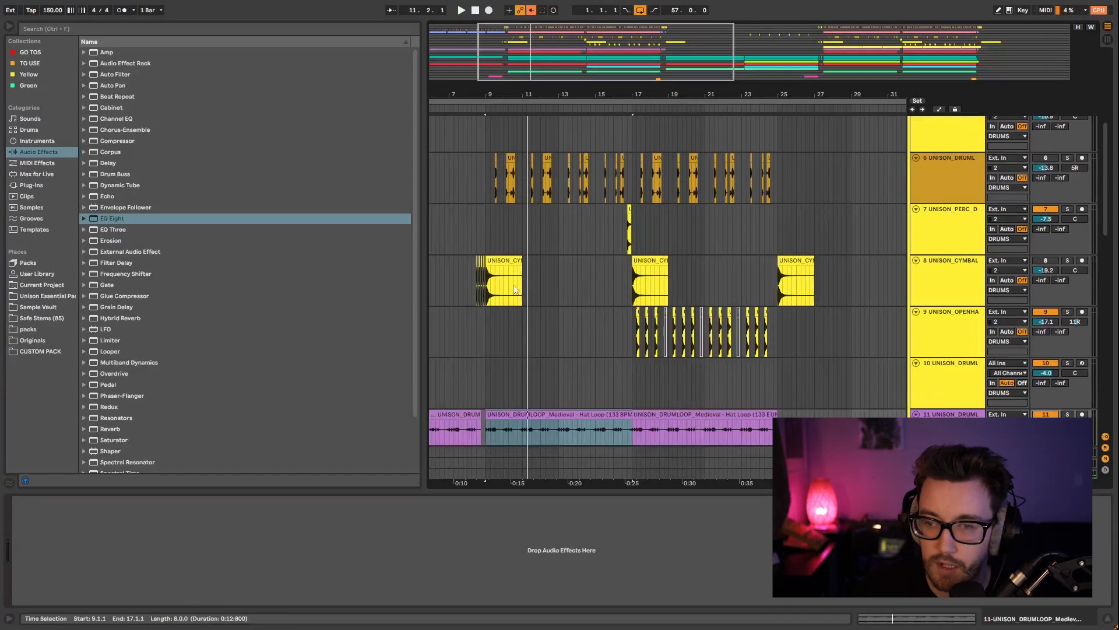
drag(493, 95, 551, 157)
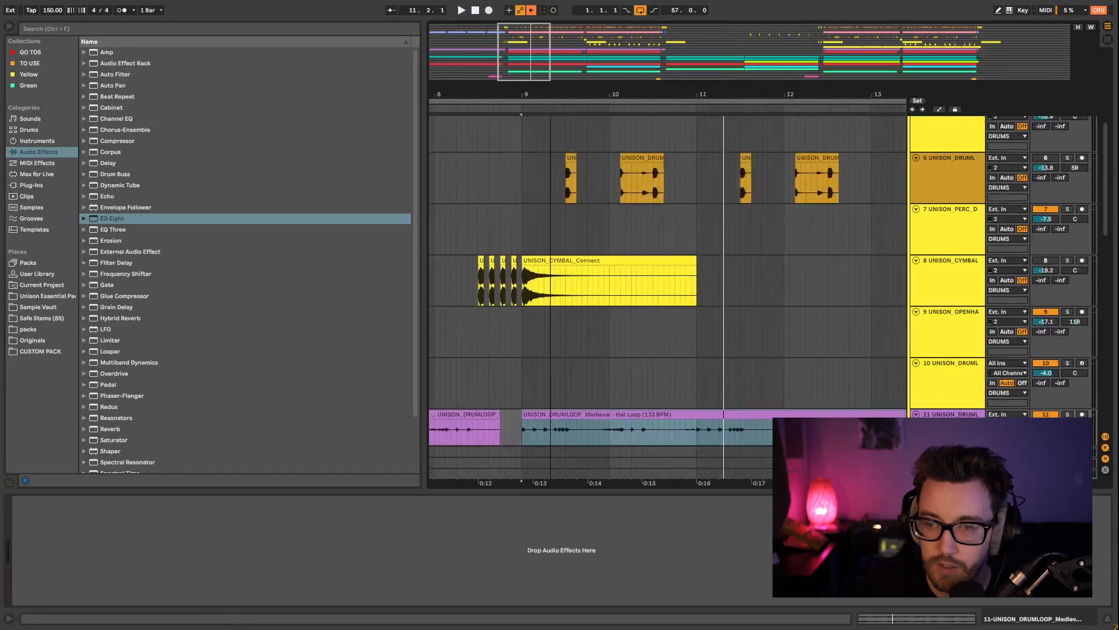
click(546, 261)
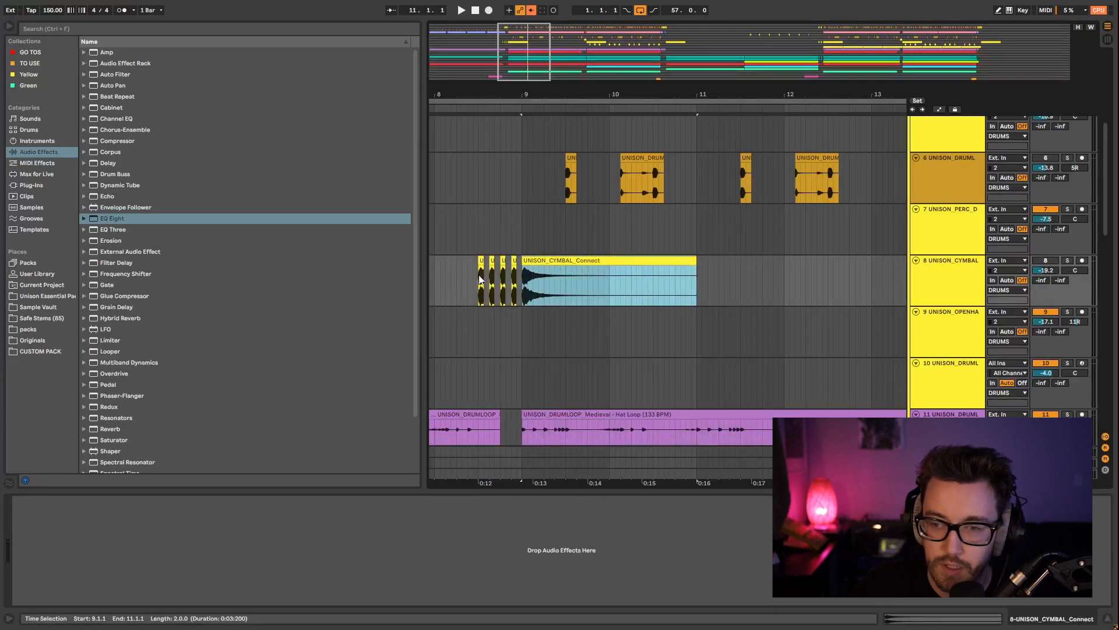
click(480, 279)
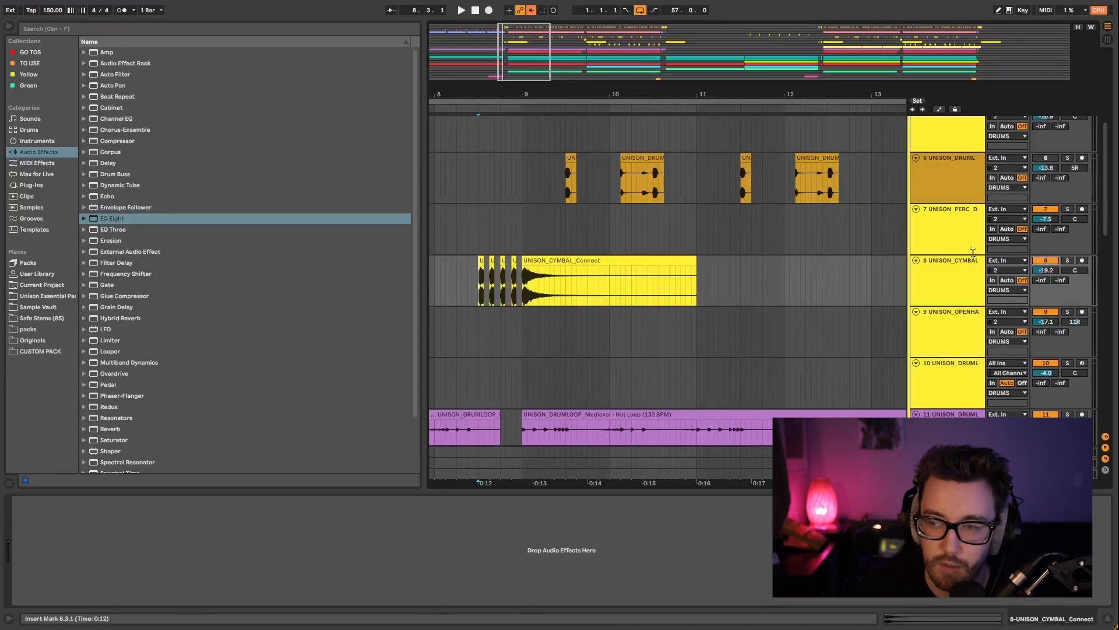
click(477, 227)
key(space)
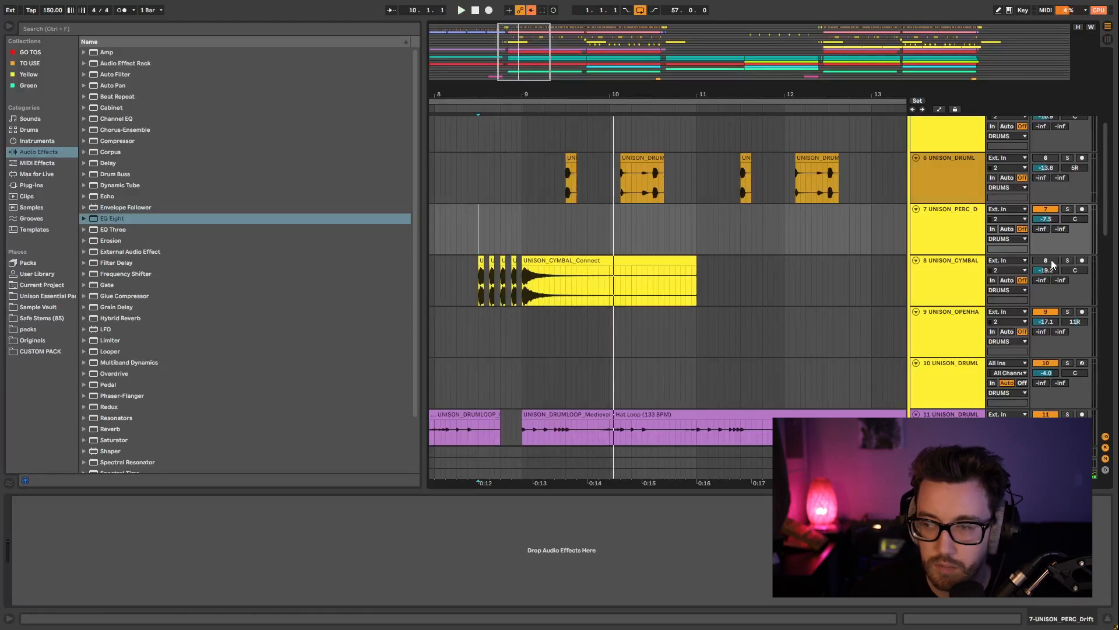
key(space)
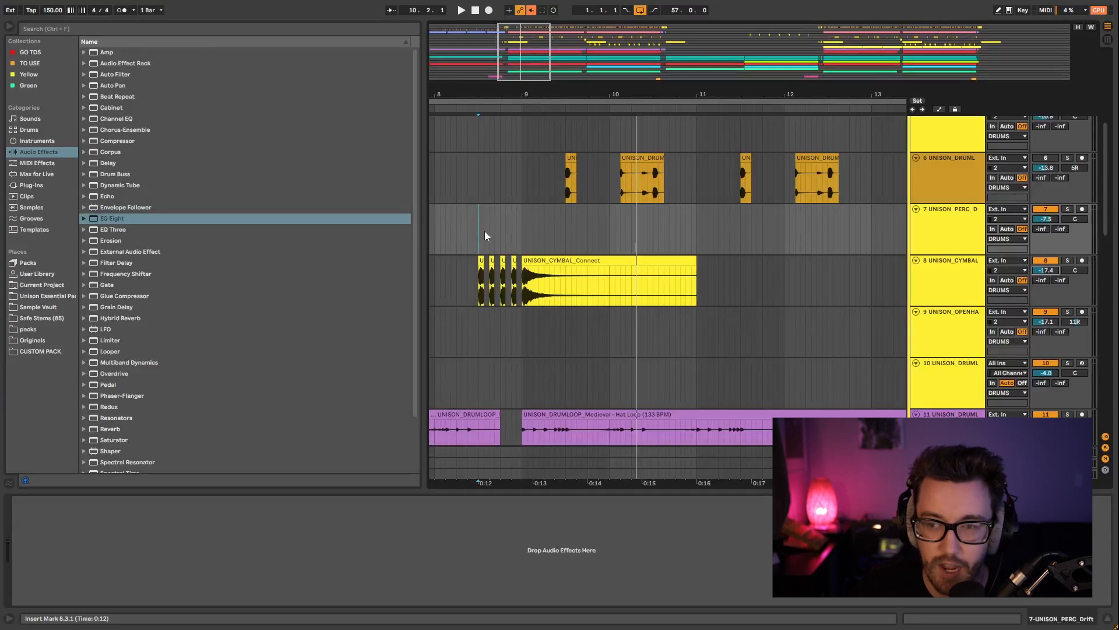
key(space)
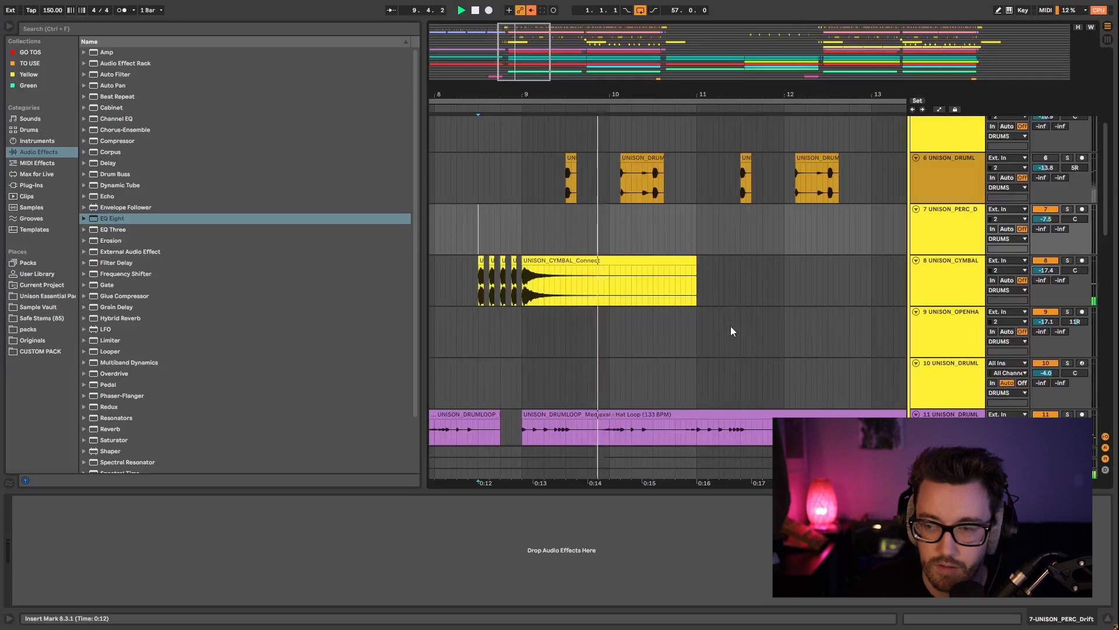
Insert a MIDI track below the Hat Loop track, number 11, and load Simpler on it.
scroll(701, 344, up, 5)
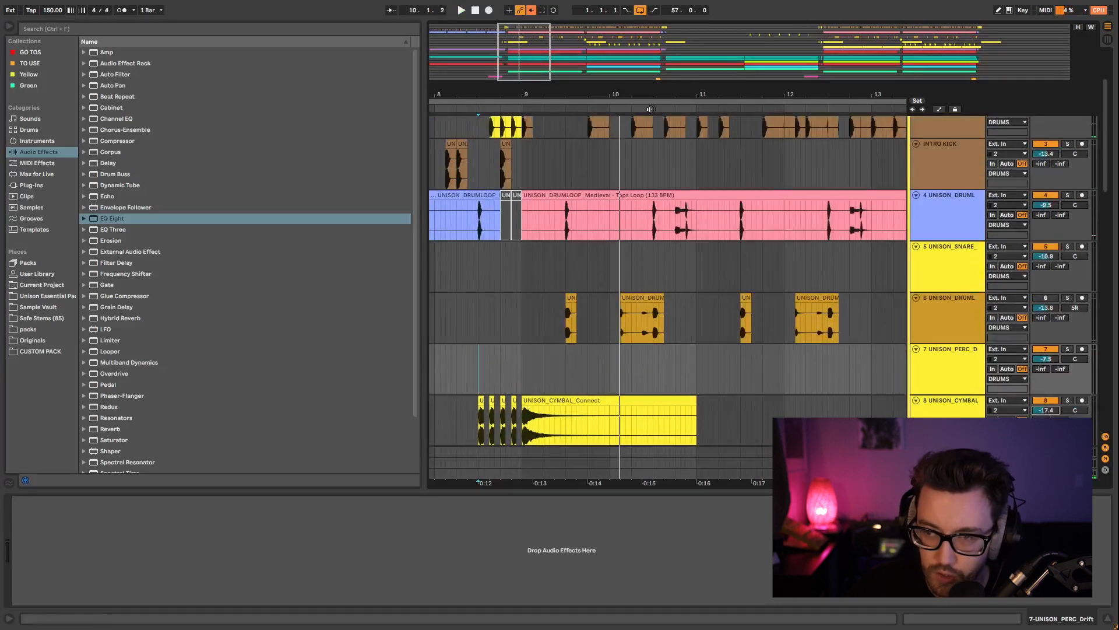
drag(656, 95, 631, 65)
scroll(709, 283, down, 7)
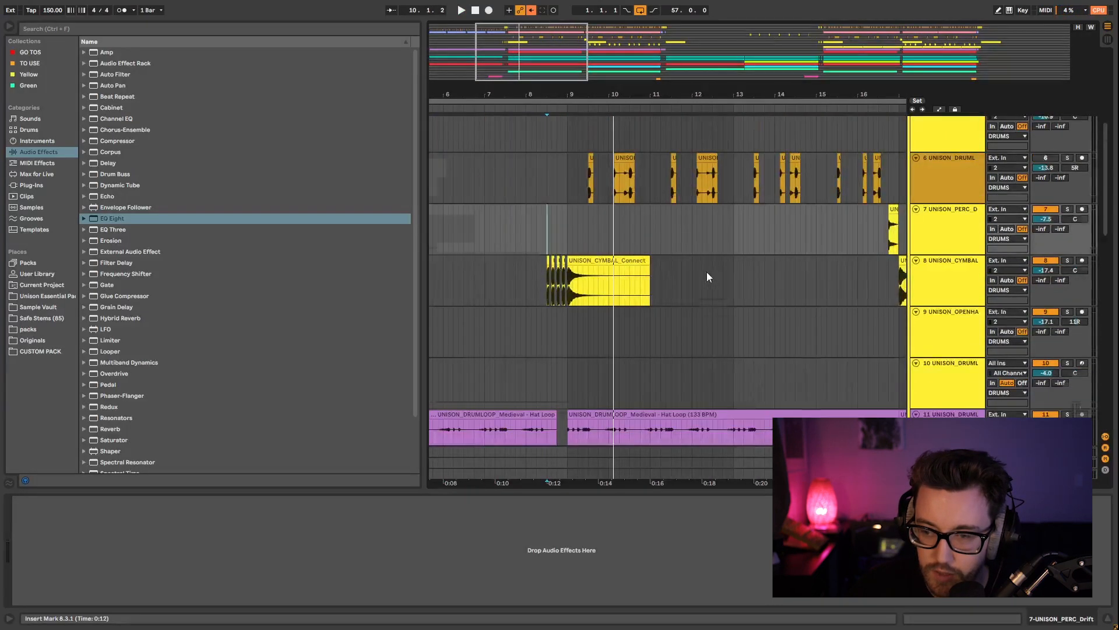
scroll(946, 327, down, 2)
drag(718, 93, 578, 79)
click(953, 303)
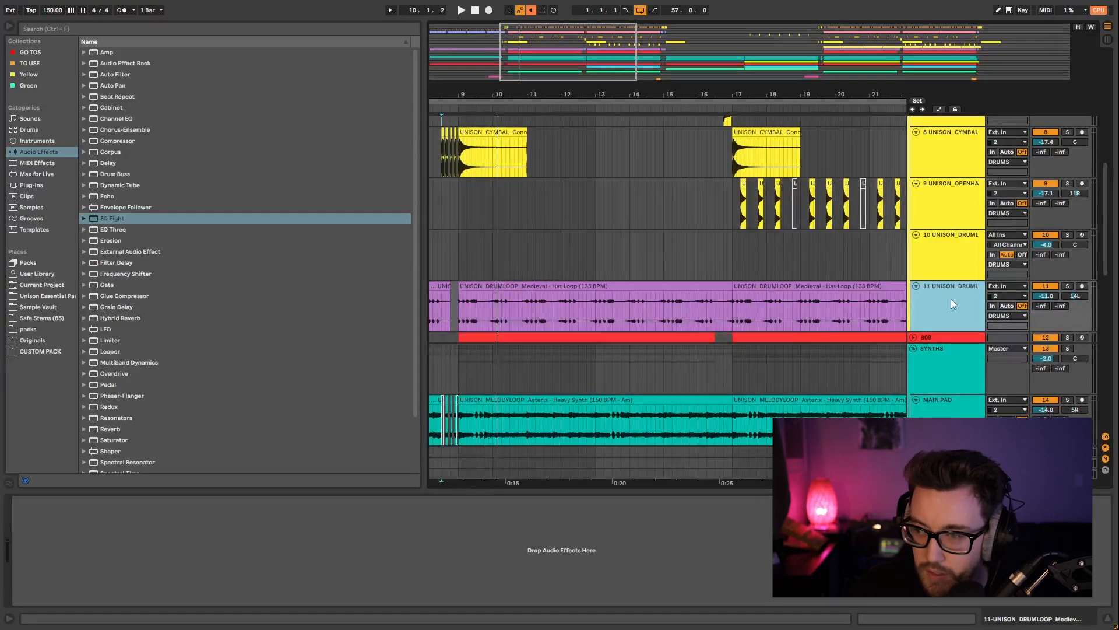
key(ctrl+shift+t)
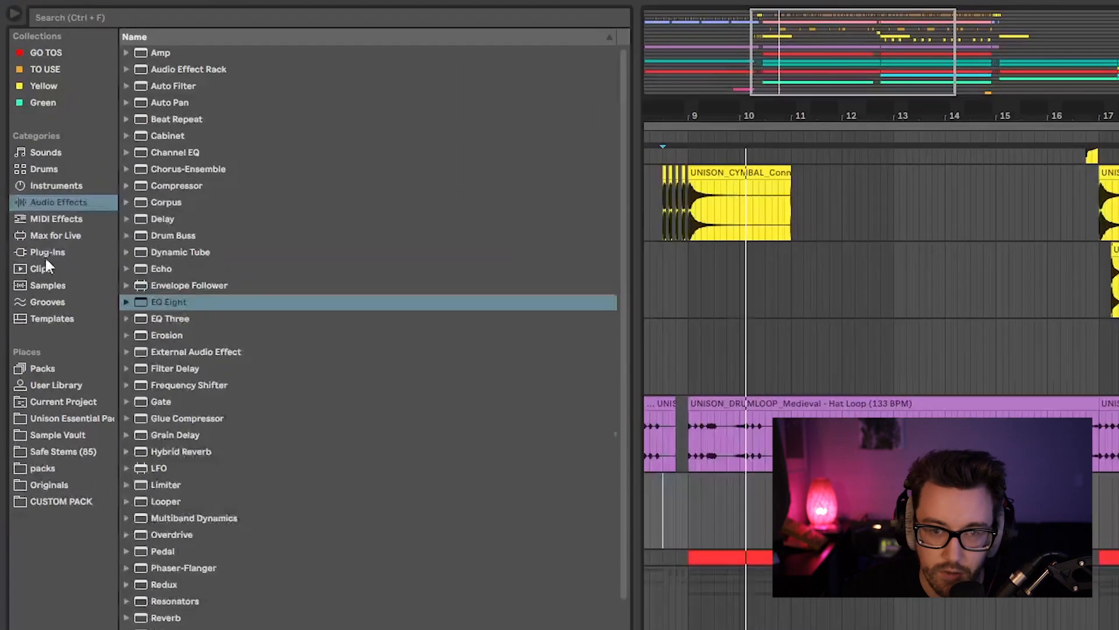
click(47, 235)
click(52, 190)
double_click(166, 220)
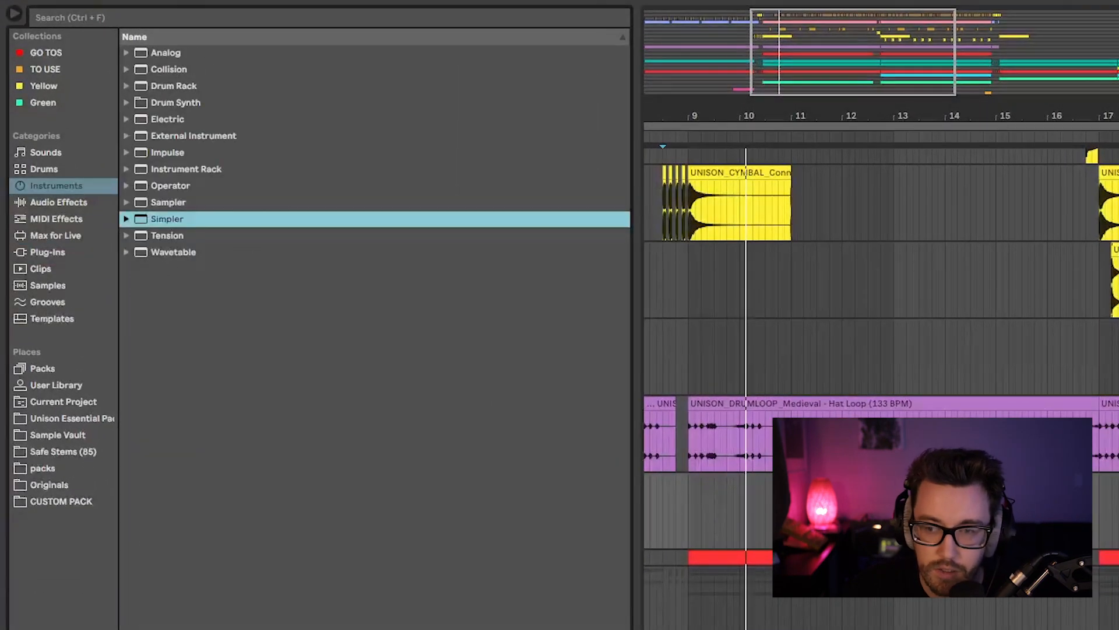
Split off the first hat hit of the Hat Loop clip at bar 9 and load it into Simpler.
scroll(835, 265, up, 5)
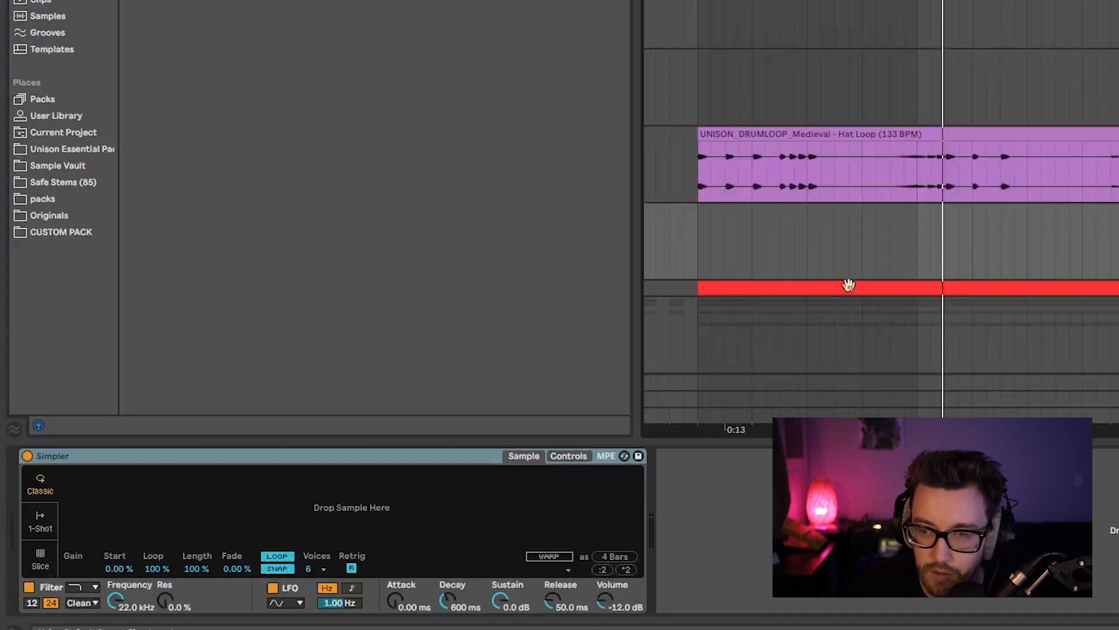
drag(697, 180, 370, 486)
key(ctrl+e)
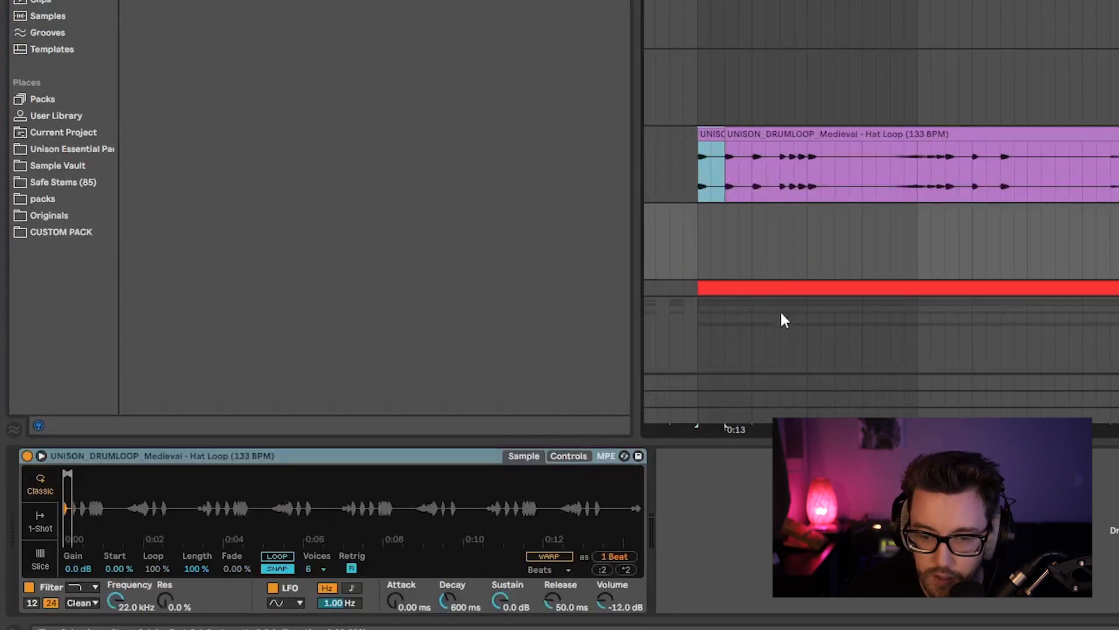
Insert an empty two-bar MIDI clip at bar 9 on the Simpler track.
drag(710, 225, 887, 262)
click(715, 243)
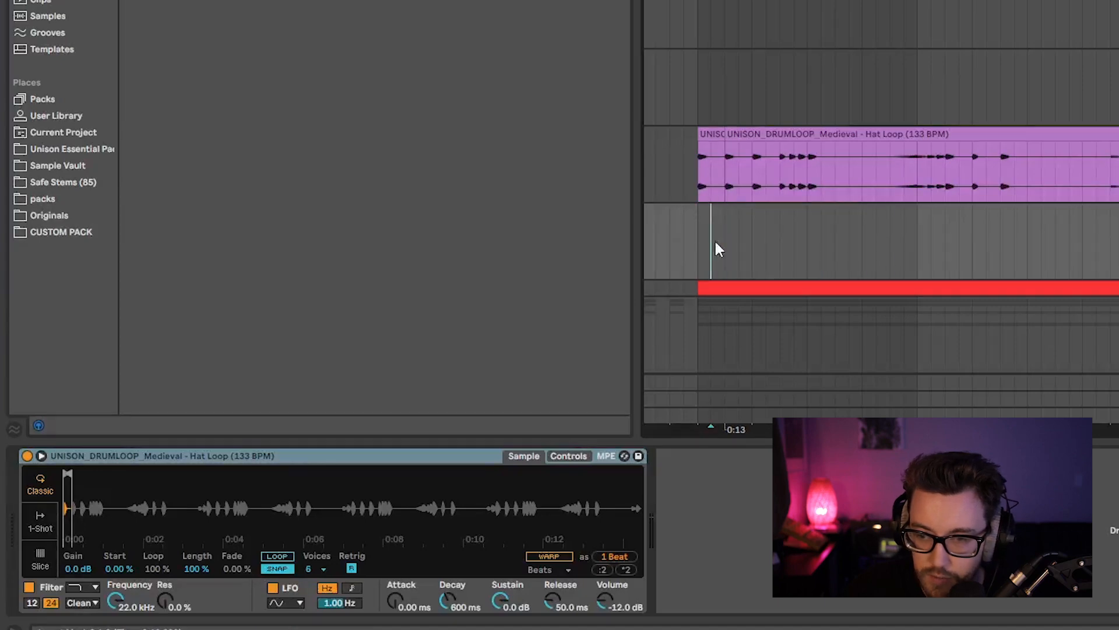
drag(699, 247, 1115, 257)
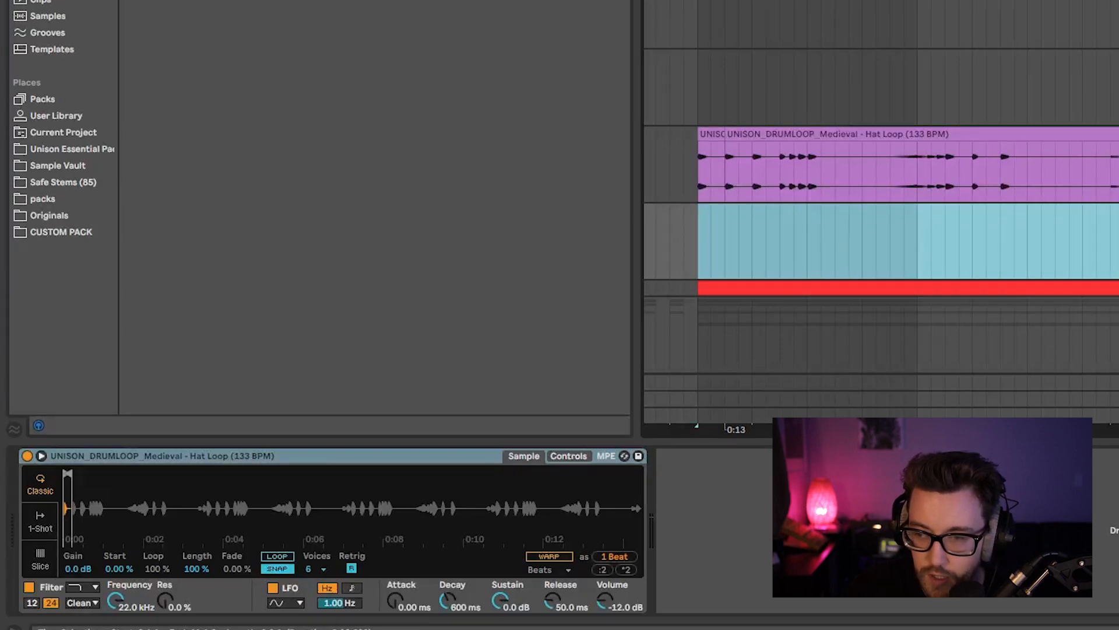
scroll(880, 256, right, 1)
scroll(880, 374, down, 5)
key(ctrl+shift+m)
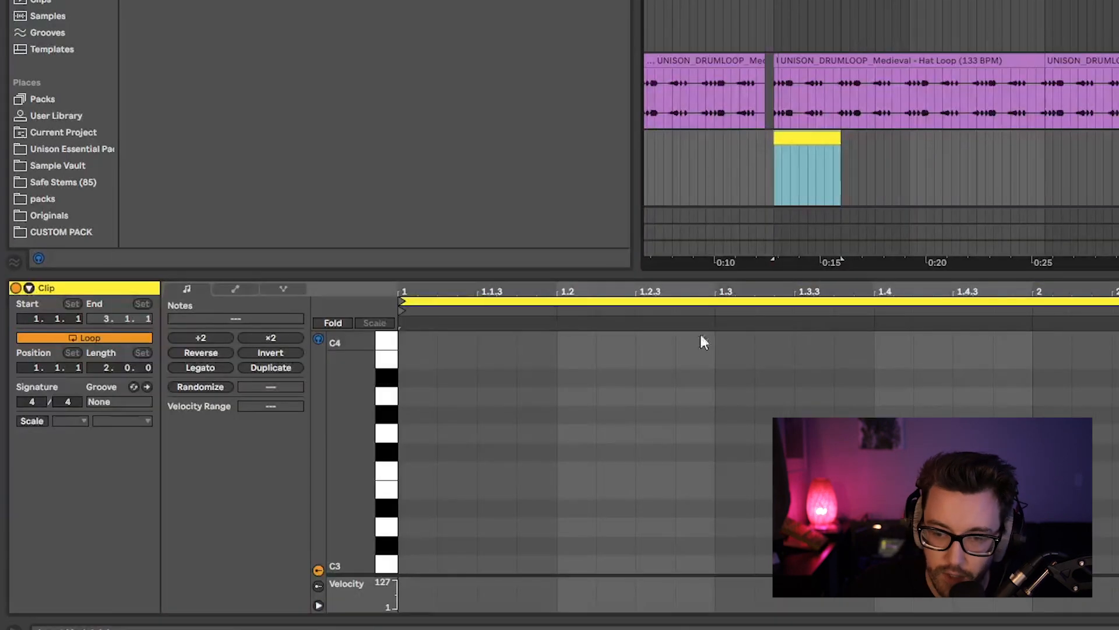
Program sixteenth-long D3 hits on every eighth of the clip's first bar and try an A#2 hit at 1.4.2 during playback.
double_click(408, 526)
key(ctrl+d)
key(Right)
key(space)
key(space)
key(ctrl+d)
key(Right)
key(Right)
key(space)
key(Left)
key(space)
key(space)
key(ctrl+d)
key(Right)
key(space)
key(space)
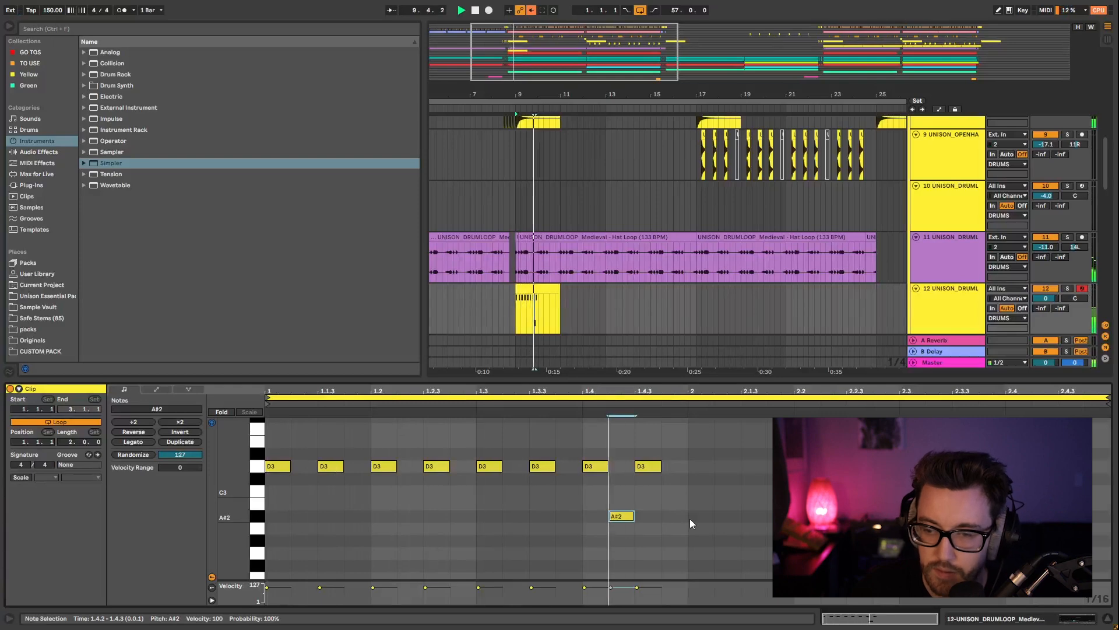
Move the A#2 hit to 2.1.1, the start of the clip's second bar, and play it.
key(space)
key(Right)
key(Right)
key(Right)
key(space)
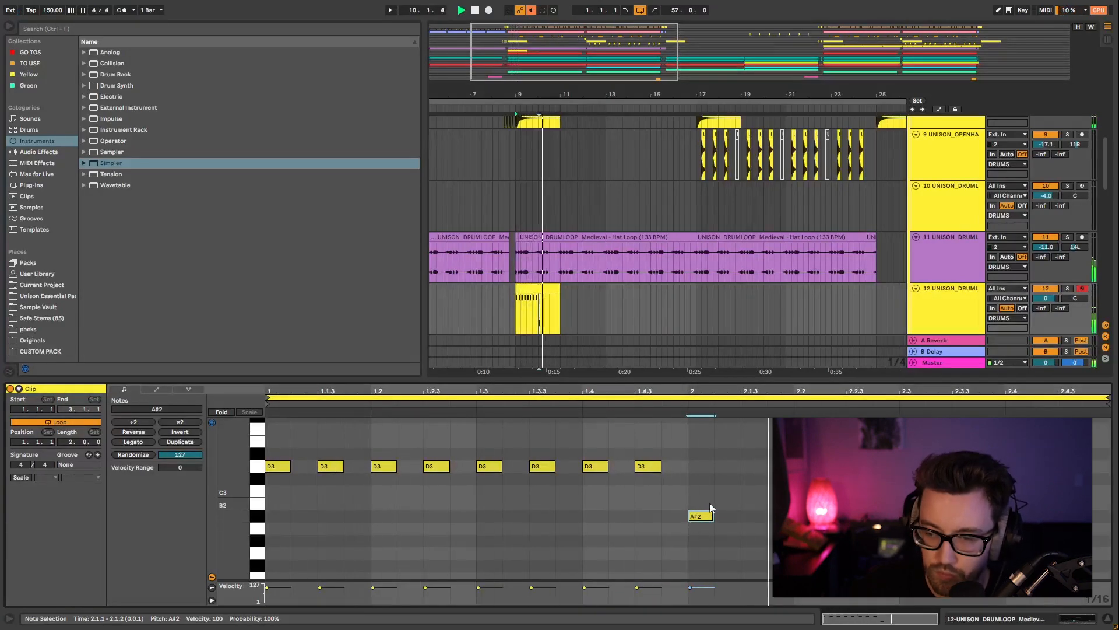
key(space)
Add an F#2 hit at 2.1.2 and an A#2 hit at 2.1.3, with D3 hits continuing through the rest of bar 2.
double_click(748, 517)
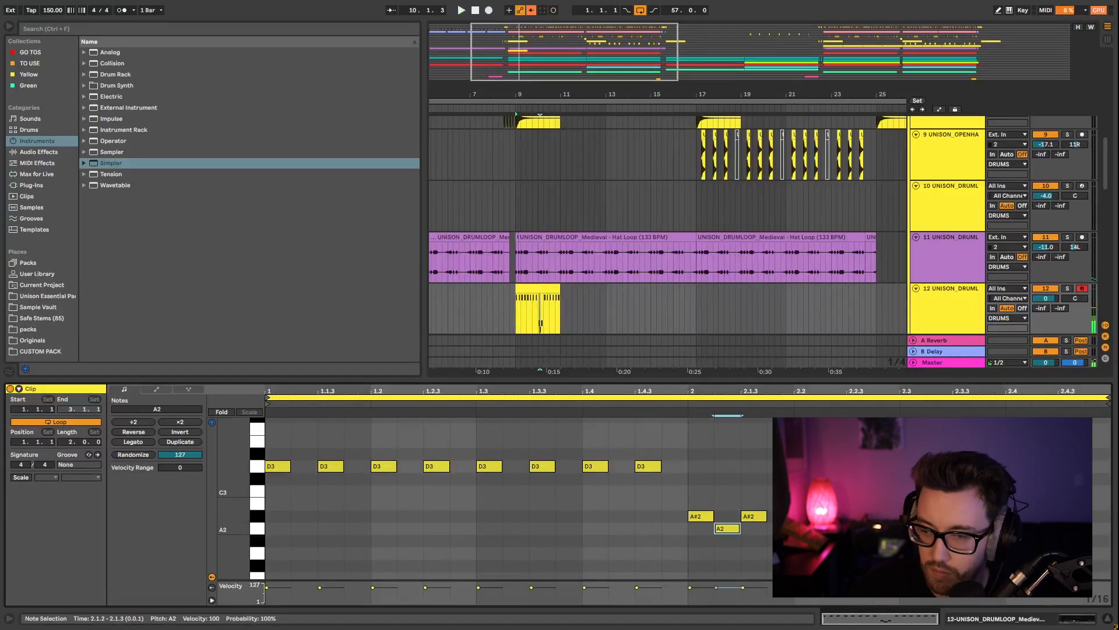
key(space)
key(Down)
key(Down)
key(Down)
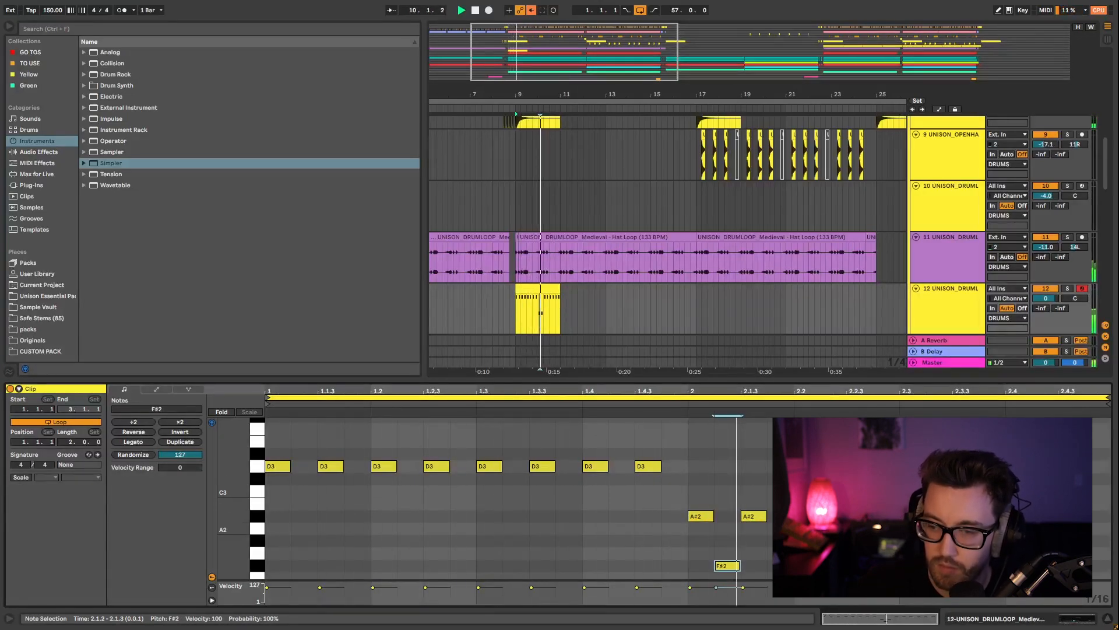
key(space)
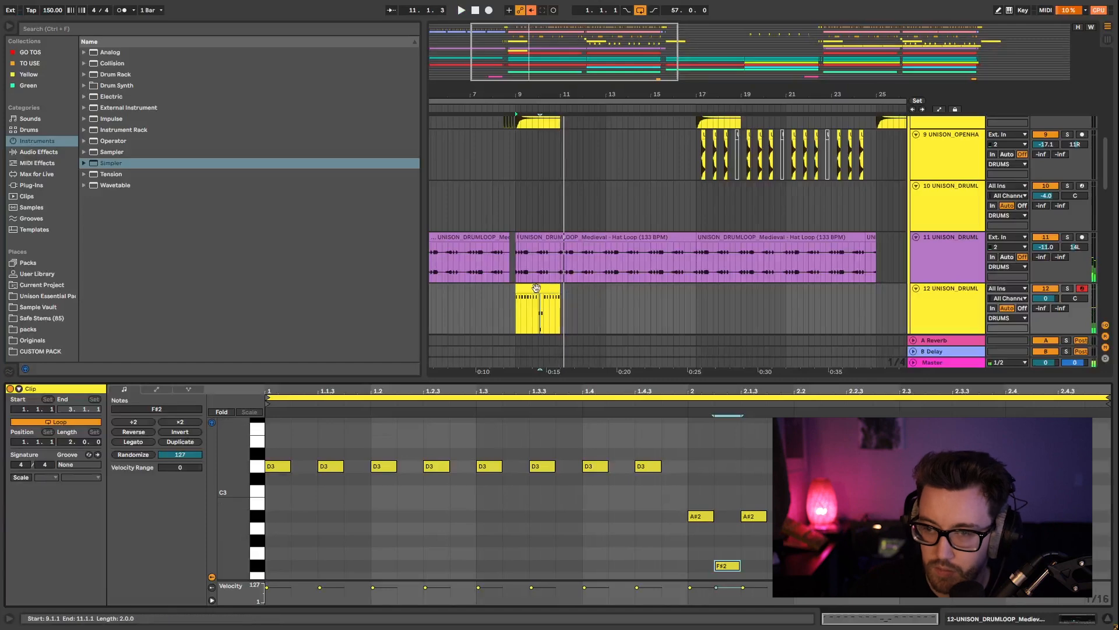
Duplicate the two-bar hat MIDI clip four times so that the pattern runs from bar 9 to bar 19.
click(537, 288)
key(ctrl+d)
key(ctrl+d)
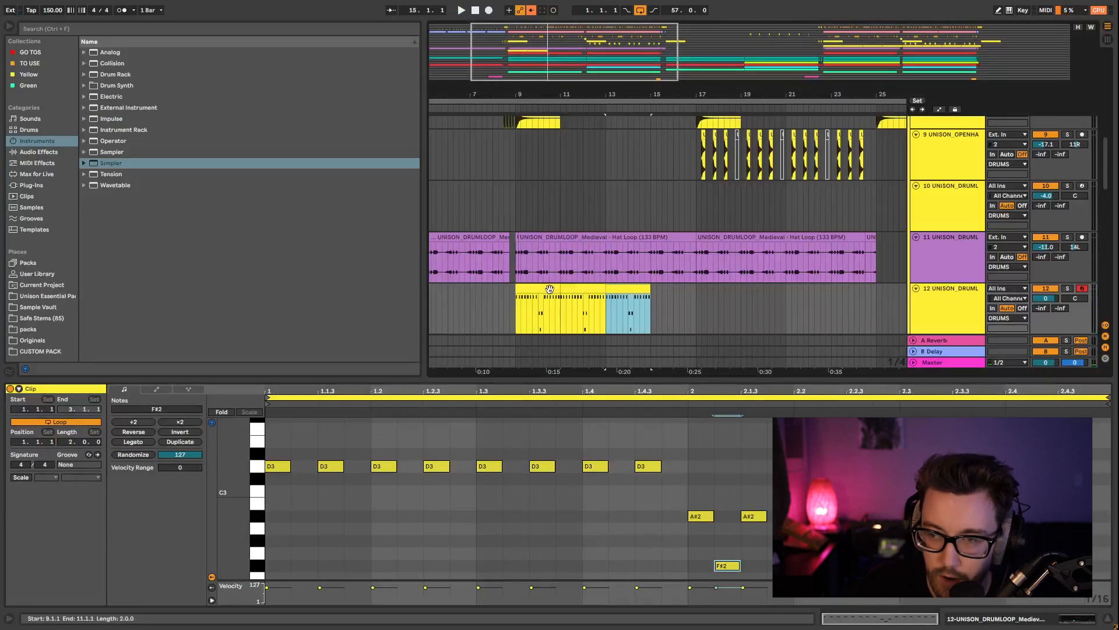
key(ctrl+d)
key(ctrl+d)
Play the new hat pattern together with the Hat Loop from 8.4.1.
click(554, 301)
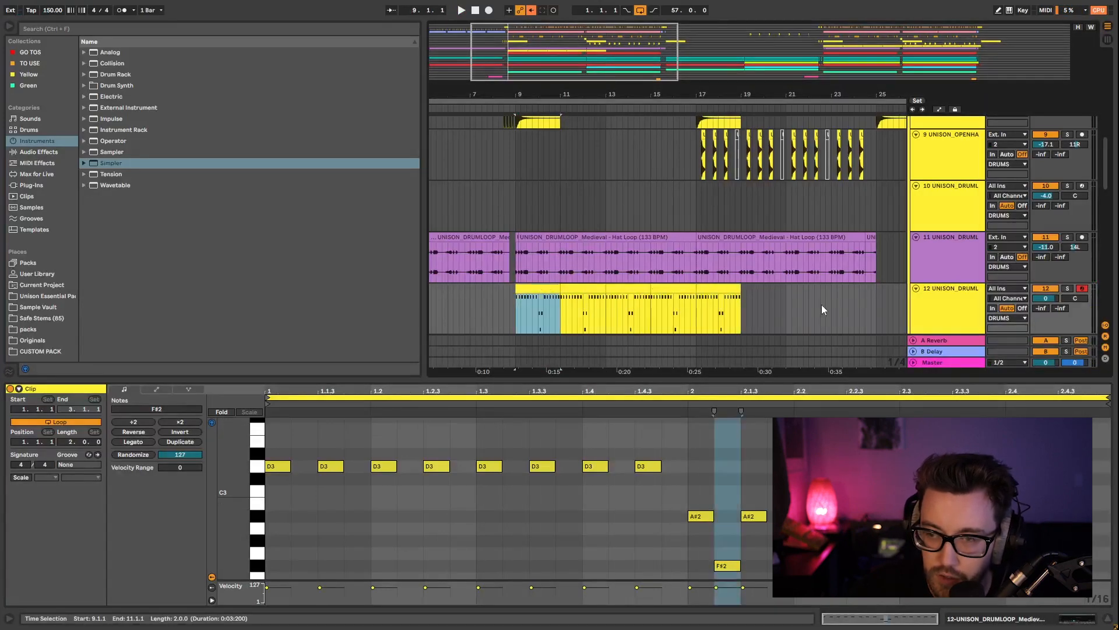
click(665, 292)
shift+click(525, 294)
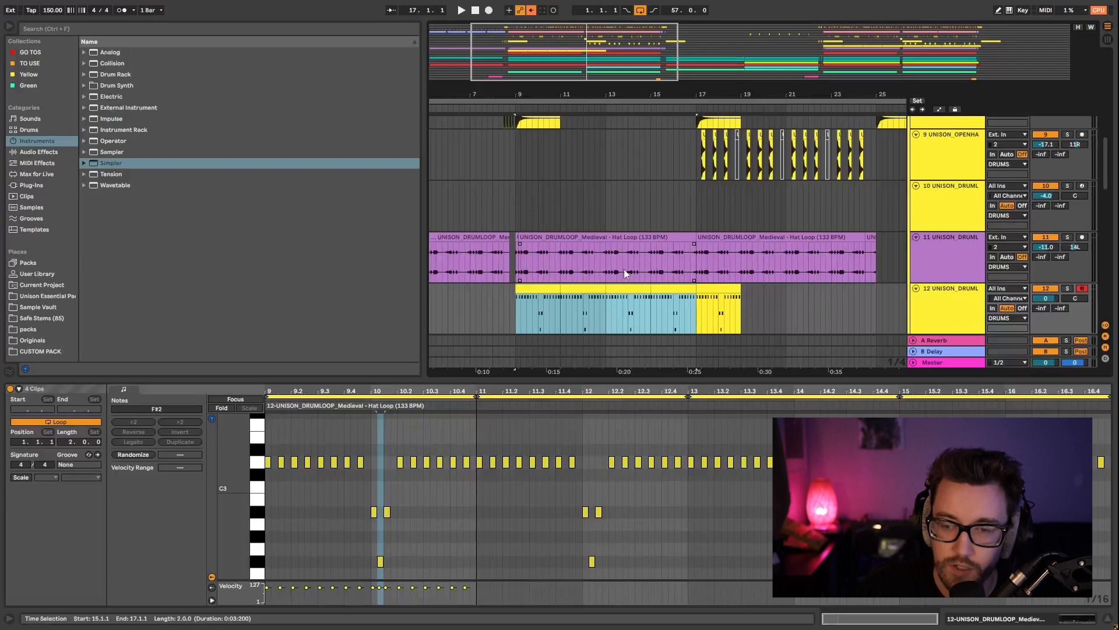
click(509, 201)
key(space)
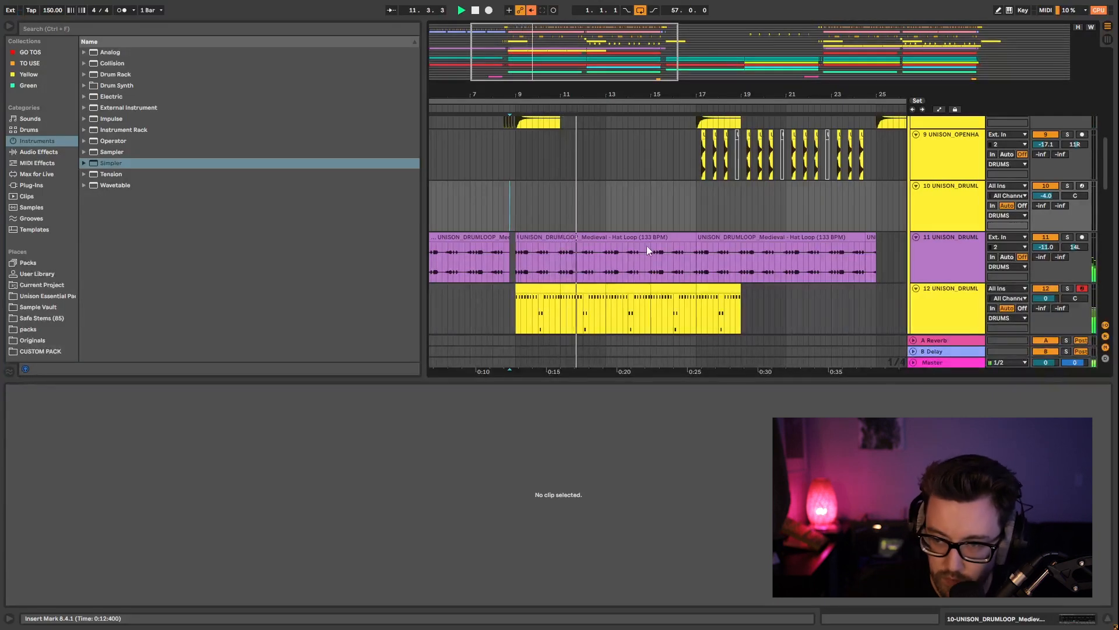
Trim the ends of the hat MIDI clip and the Hat Loop clip back to 16.4.1, leaving a one-beat gap before bar 17.
drag(681, 96, 527, 143)
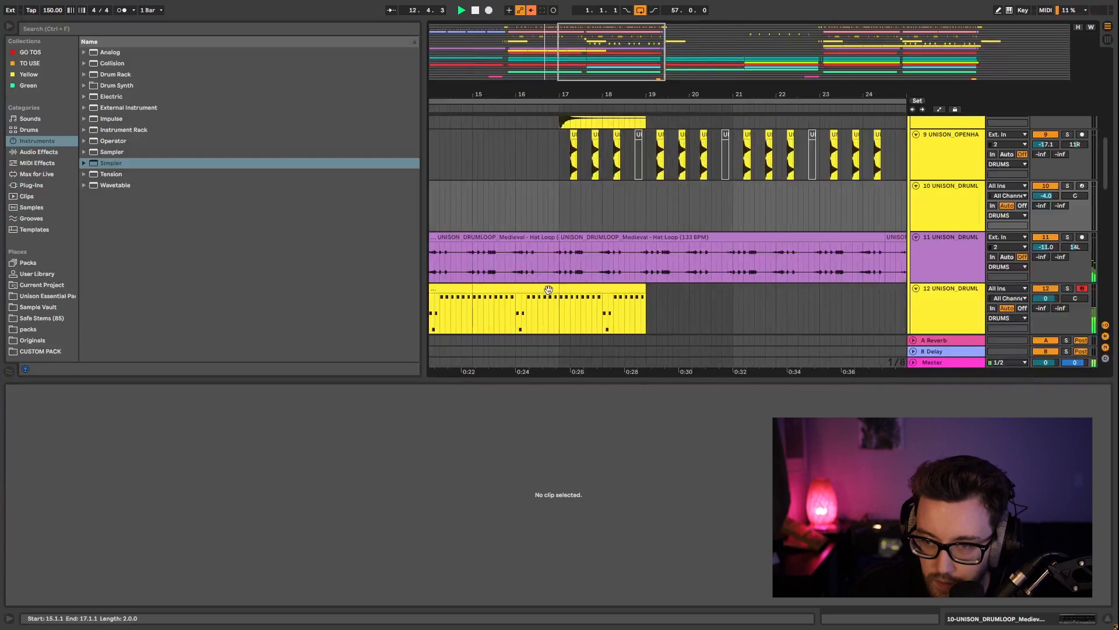
click(551, 289)
drag(555, 292, 548, 292)
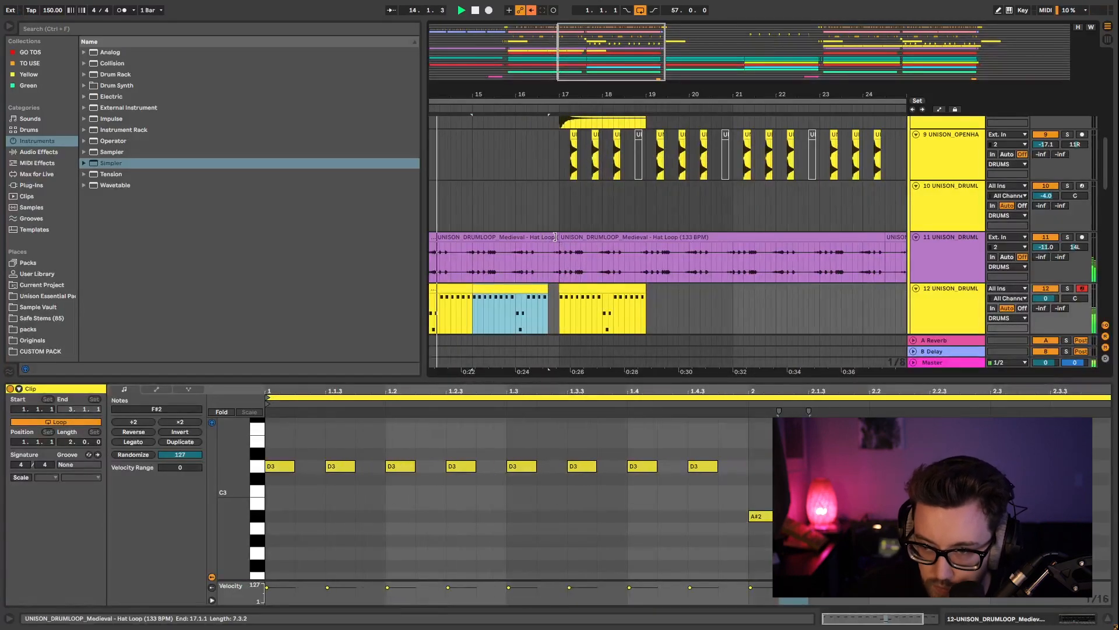
drag(556, 238, 548, 239)
Duplicate the hat MIDI clip at bar 17 three times so that the pattern runs to bar 25.
scroll(548, 239, down, 3)
click(593, 225)
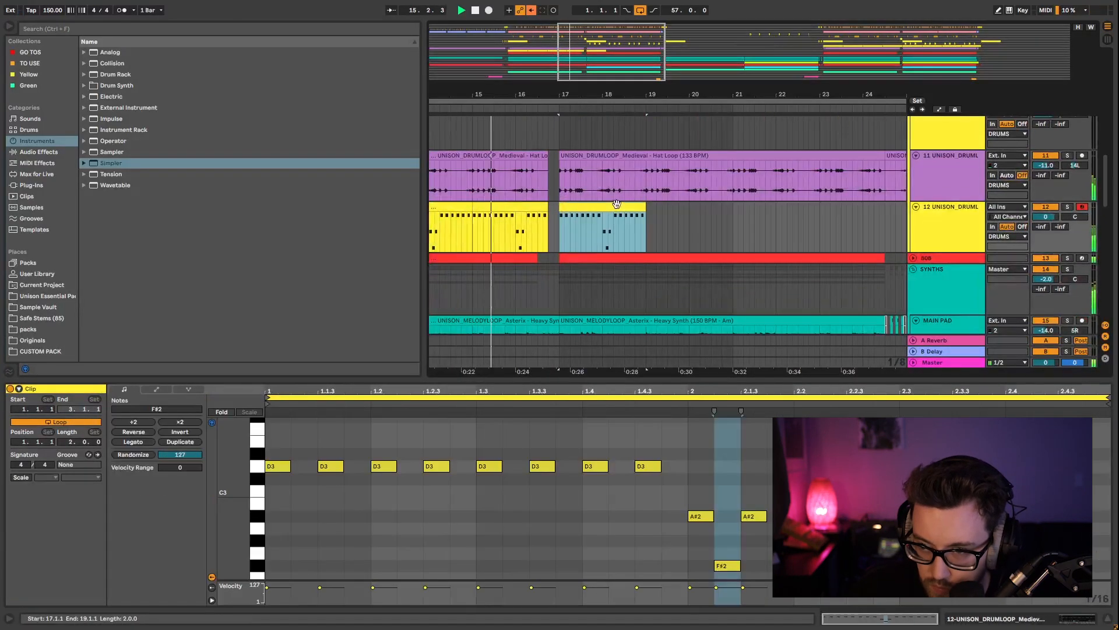
drag(622, 95, 560, 59)
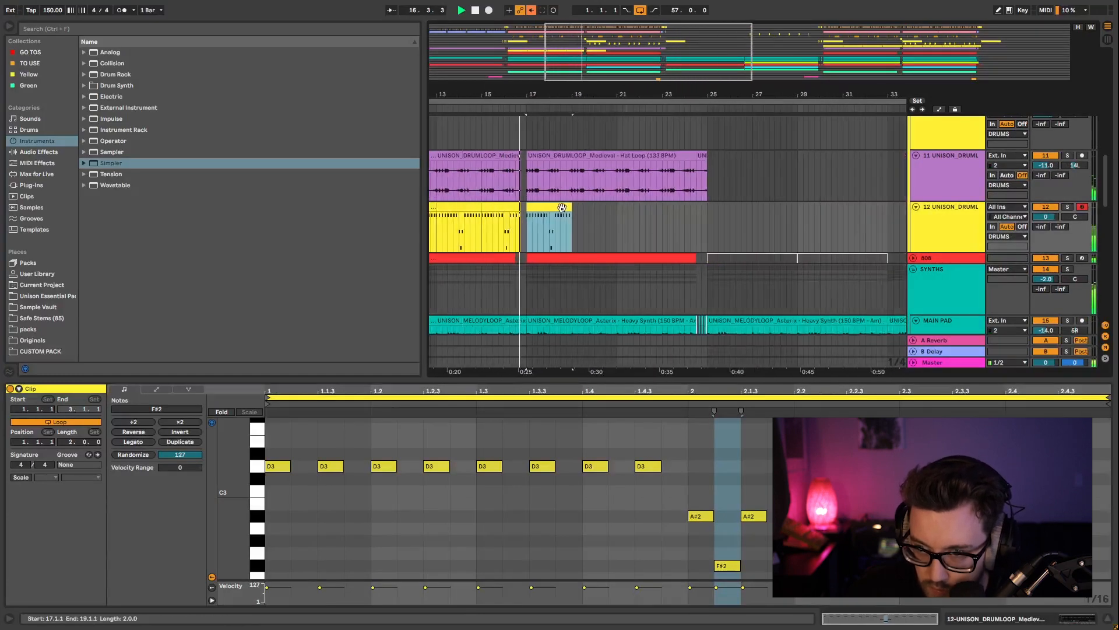
key(ctrl+d)
key(ctrl+d)
key(ctrl+d)
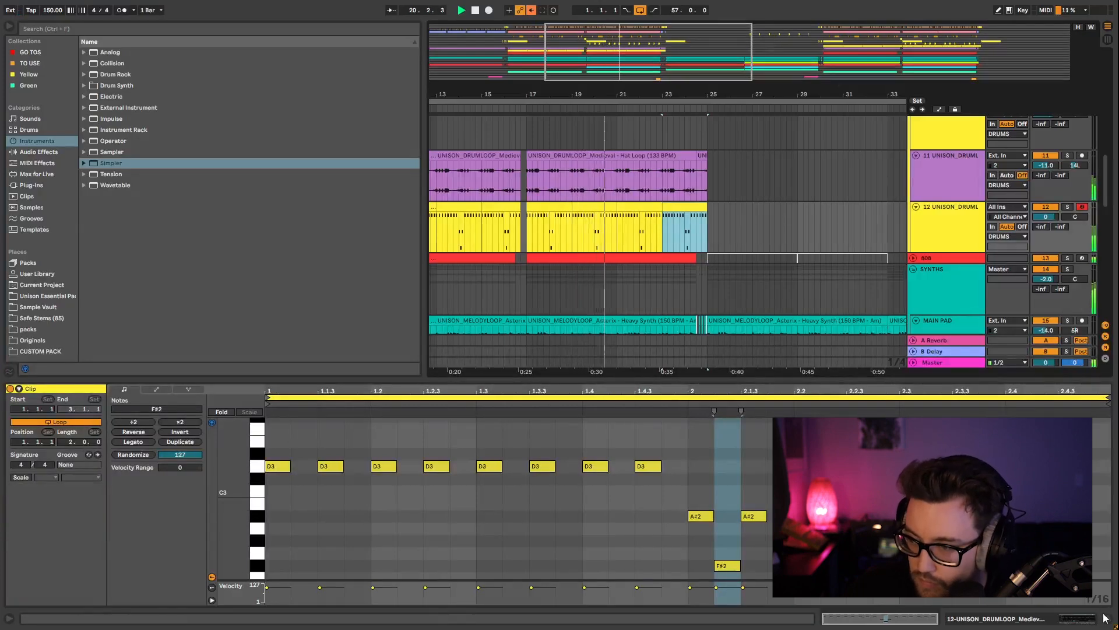
Stop playback, hide the clip view and place the playback start at bar 17 on the open hat track.
double_click(669, 204)
scroll(596, 238, up, 5)
key(space)
click(527, 219)
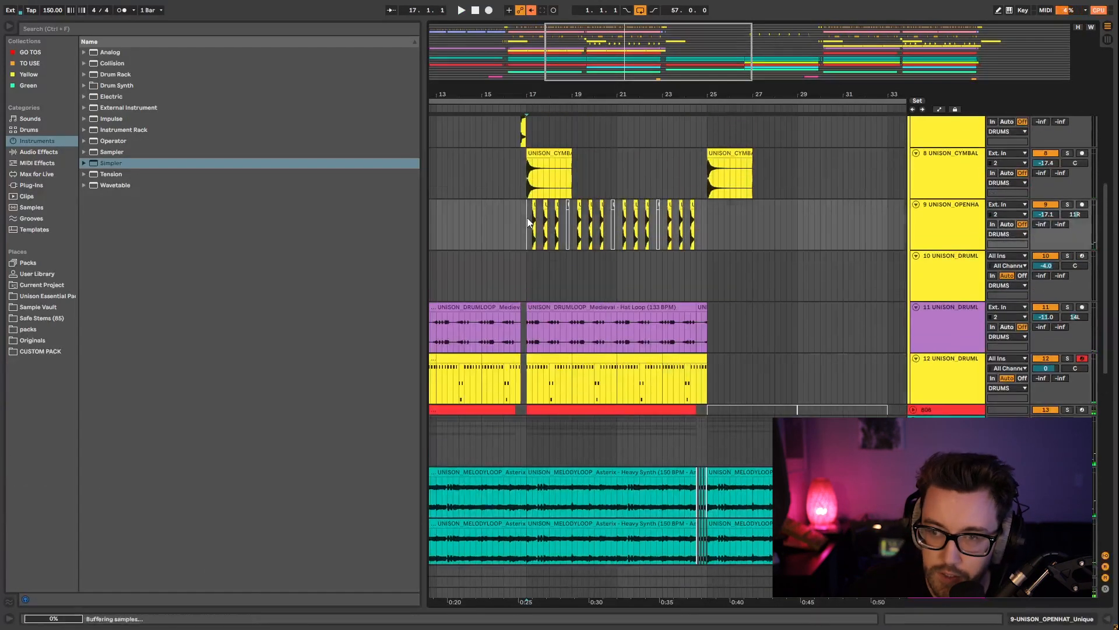
Play the drums from bar 17 to hear the open hats together with the cymbal, Hat Loop and hat pattern.
drag(537, 96, 541, 175)
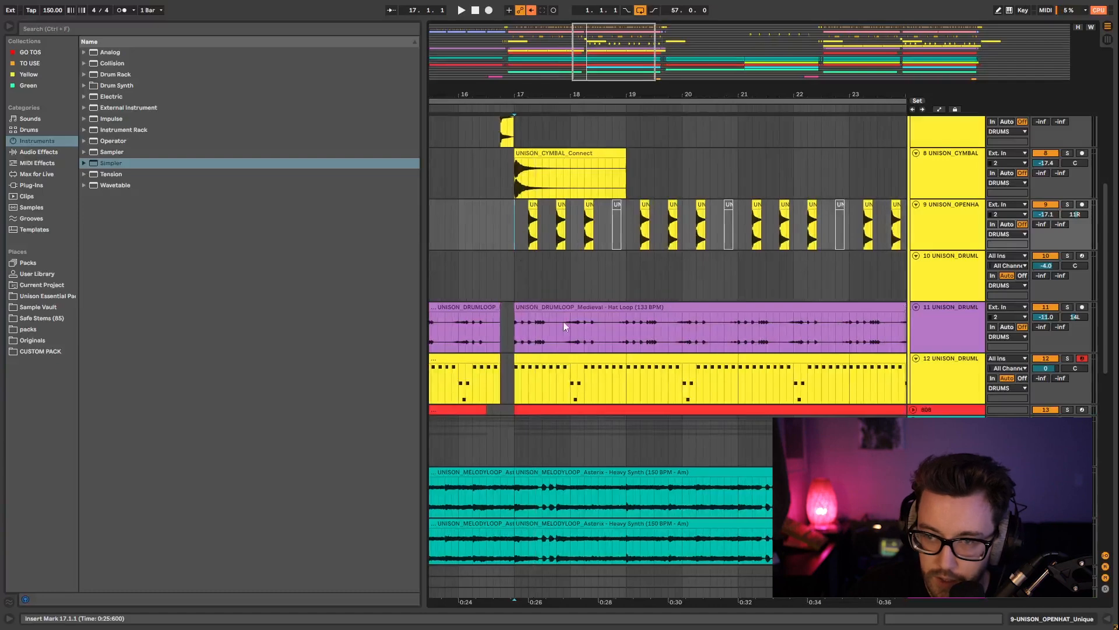
scroll(549, 311, up, 3)
click(528, 235)
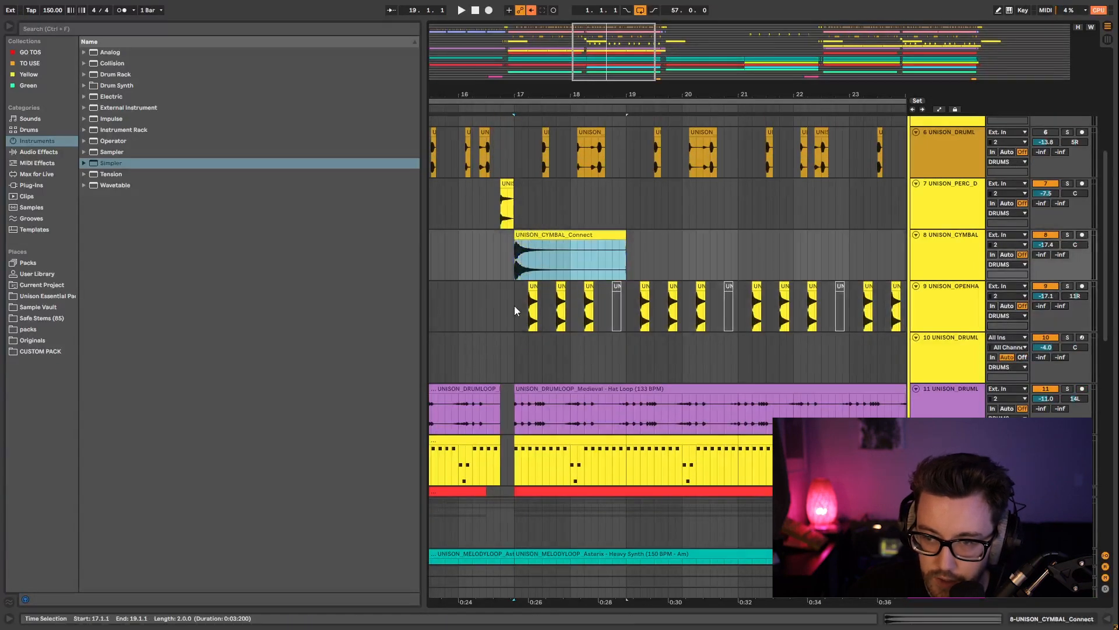
click(514, 305)
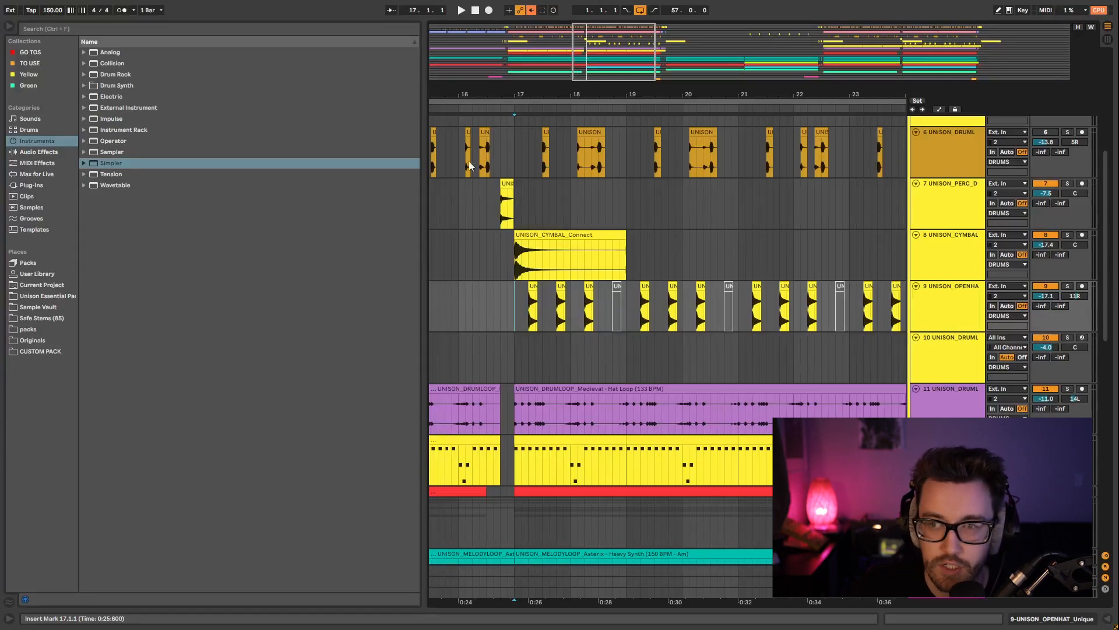
drag(569, 87, 553, 23)
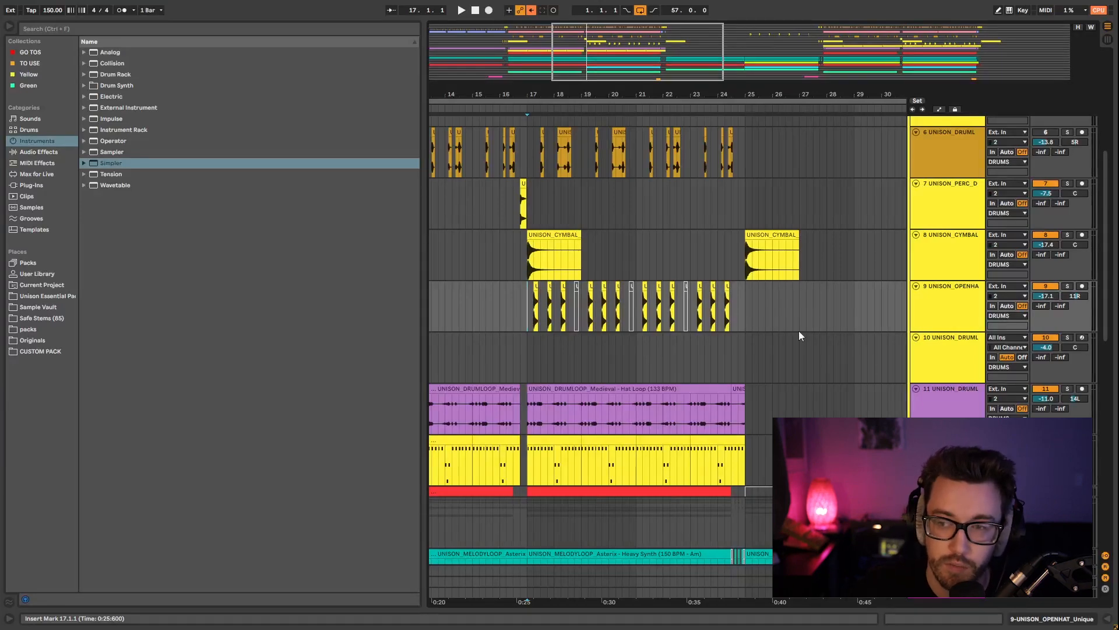
scroll(513, 302, up, 1)
key(space)
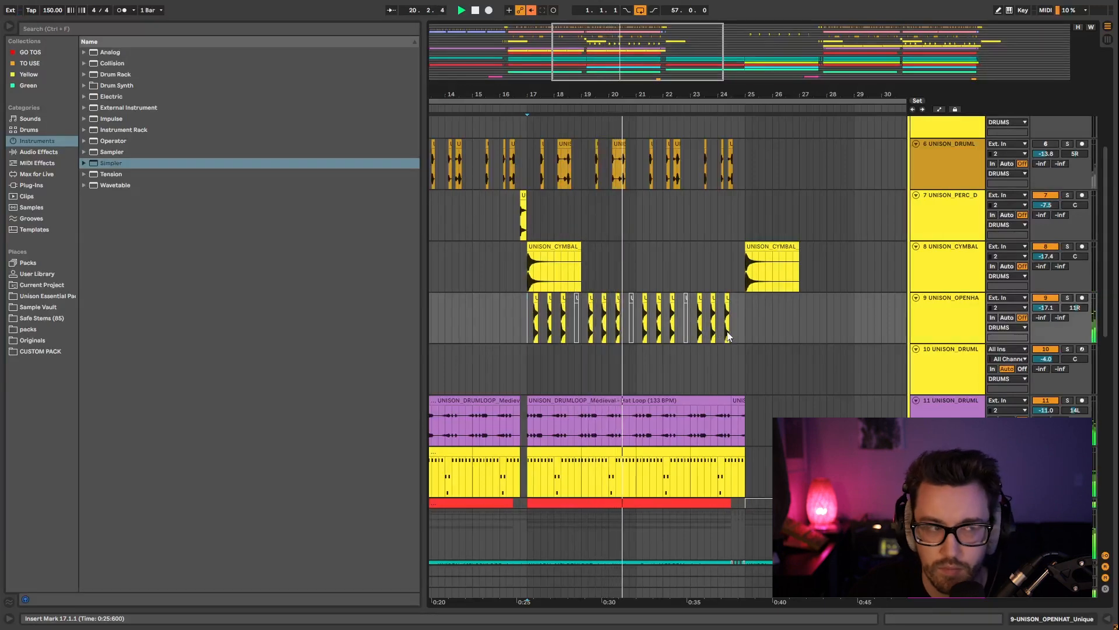
scroll(738, 347, down, 4)
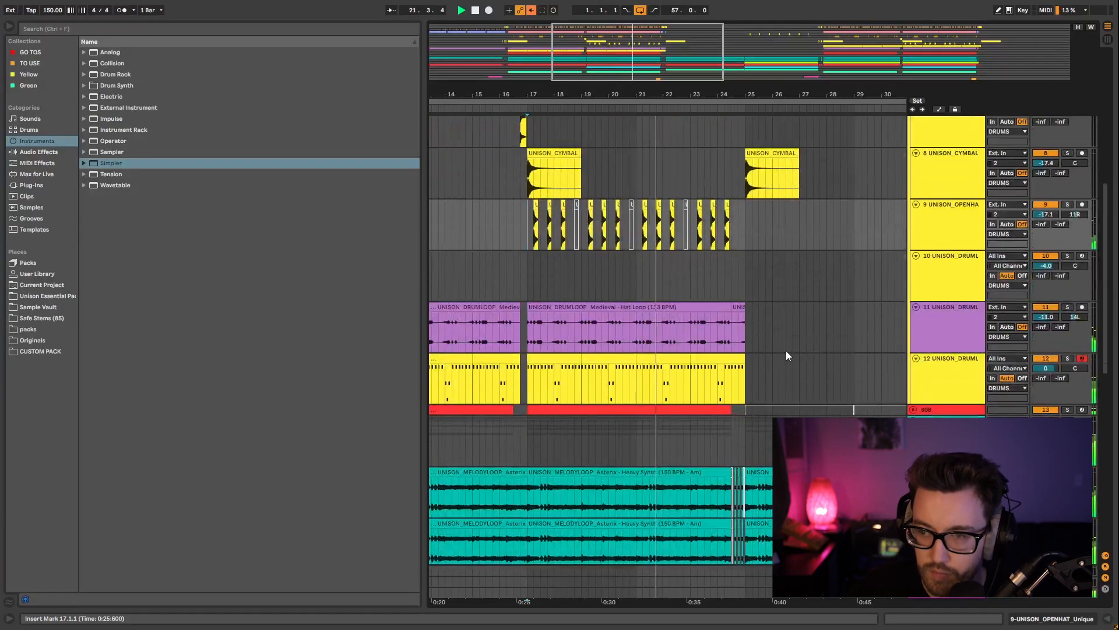
scroll(779, 352, up, 3)
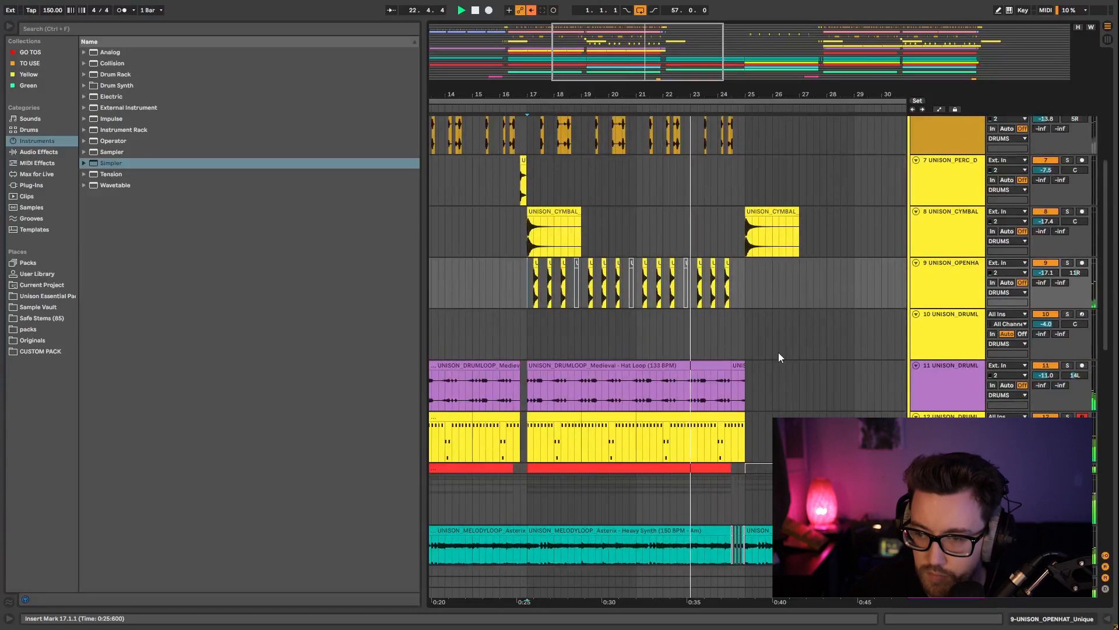
key(space)
Solo the Medieval Tops Loop track and play it from 9.2.1.
drag(721, 89, 722, 41)
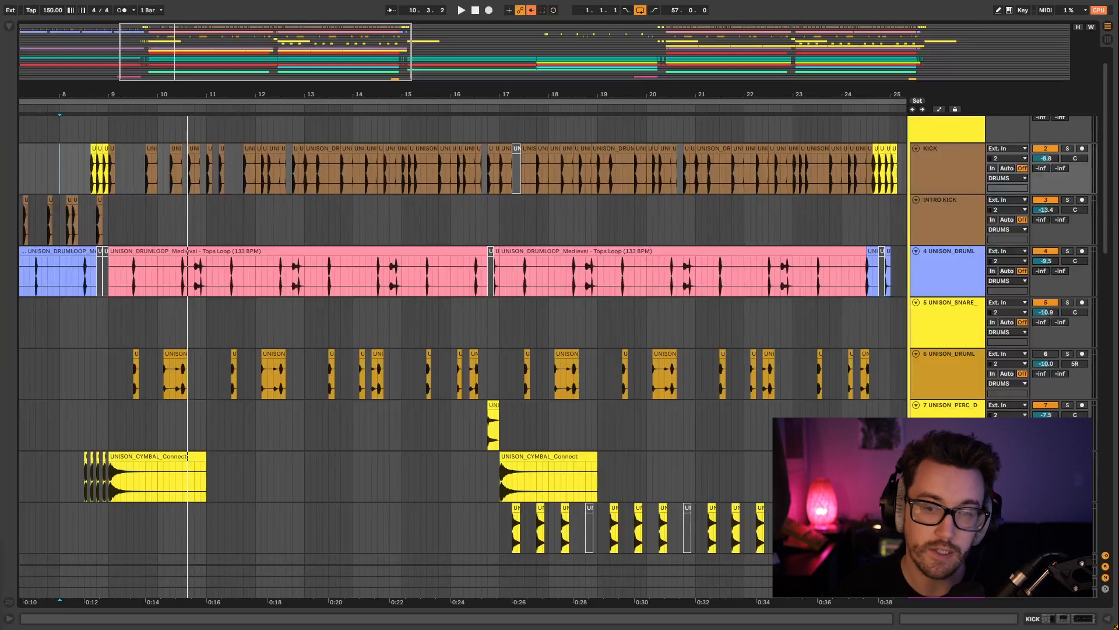
click(122, 287)
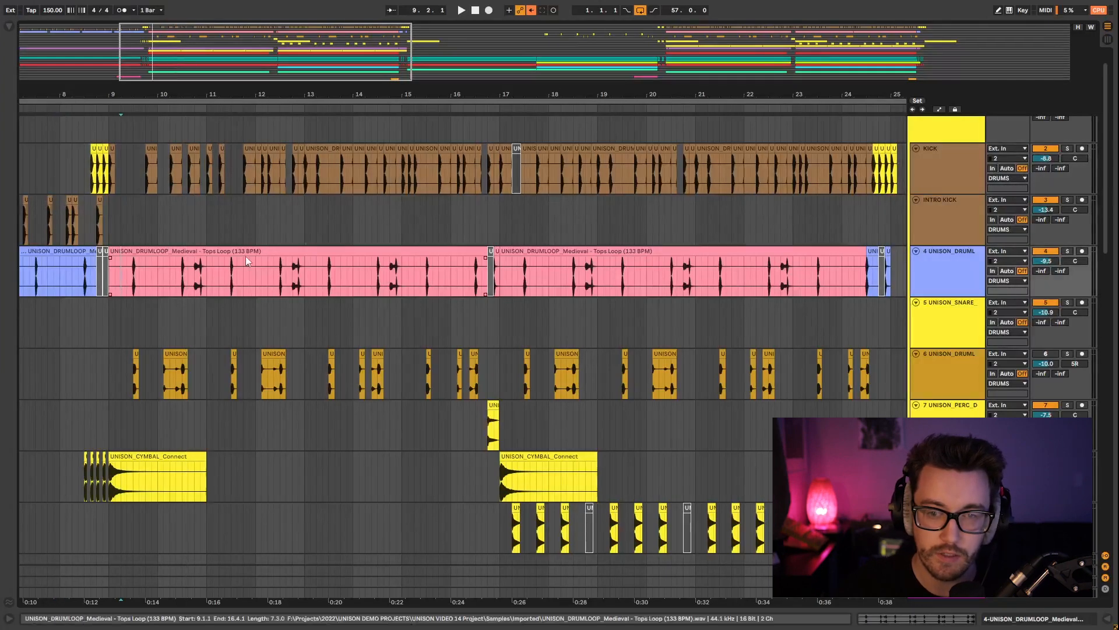
click(1068, 252)
key(space)
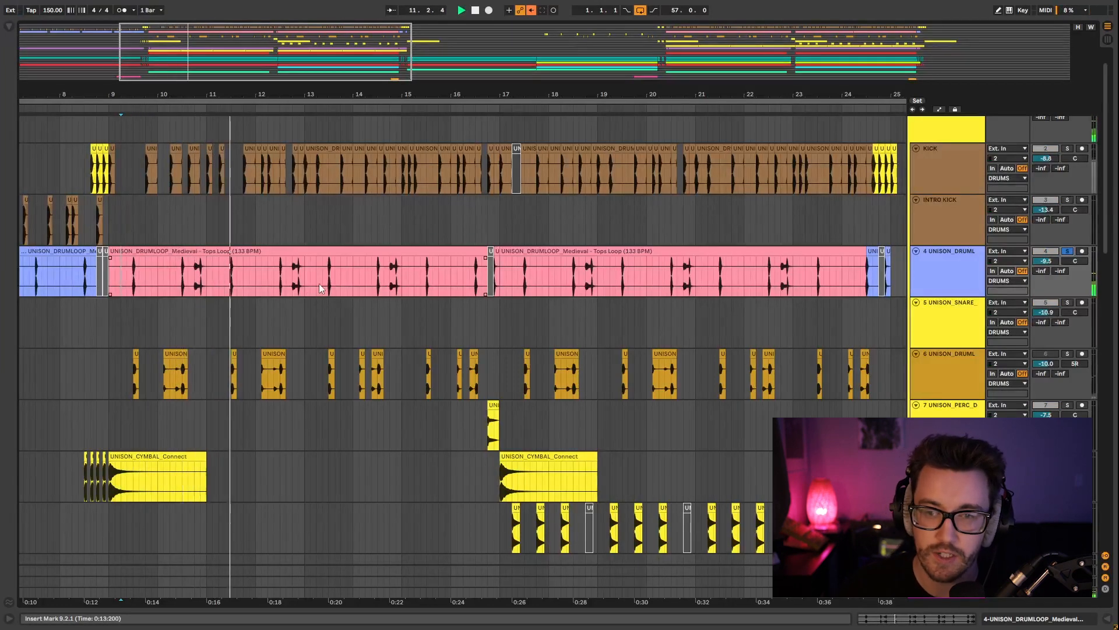
key(space)
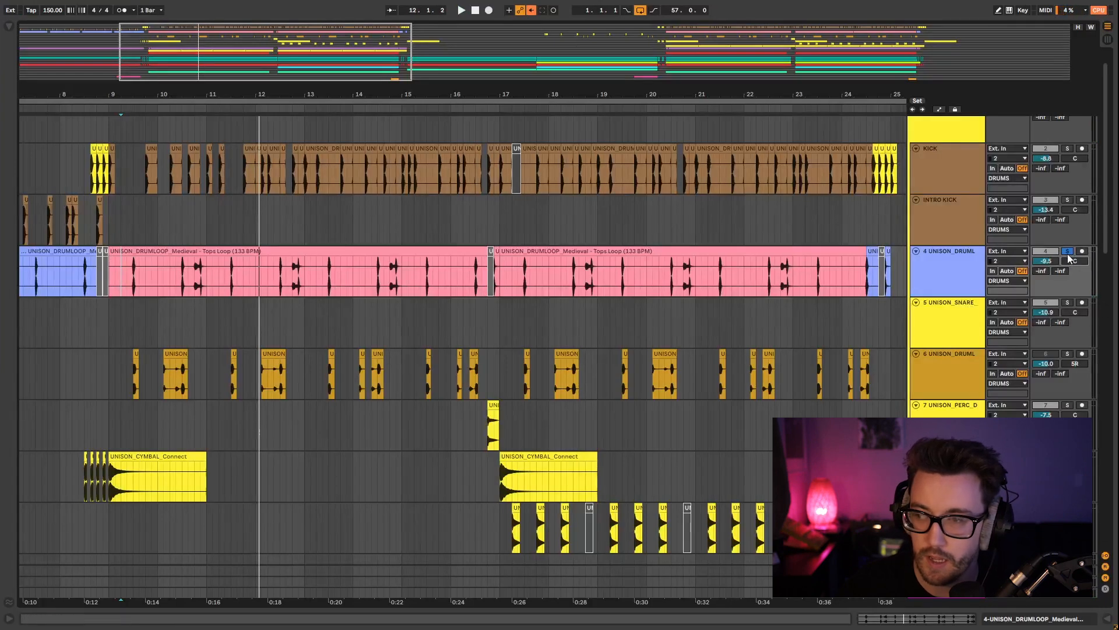
Play the section from bar 9 with the Whopper drum loop on track 6 active and muted to compare both versions.
click(110, 366)
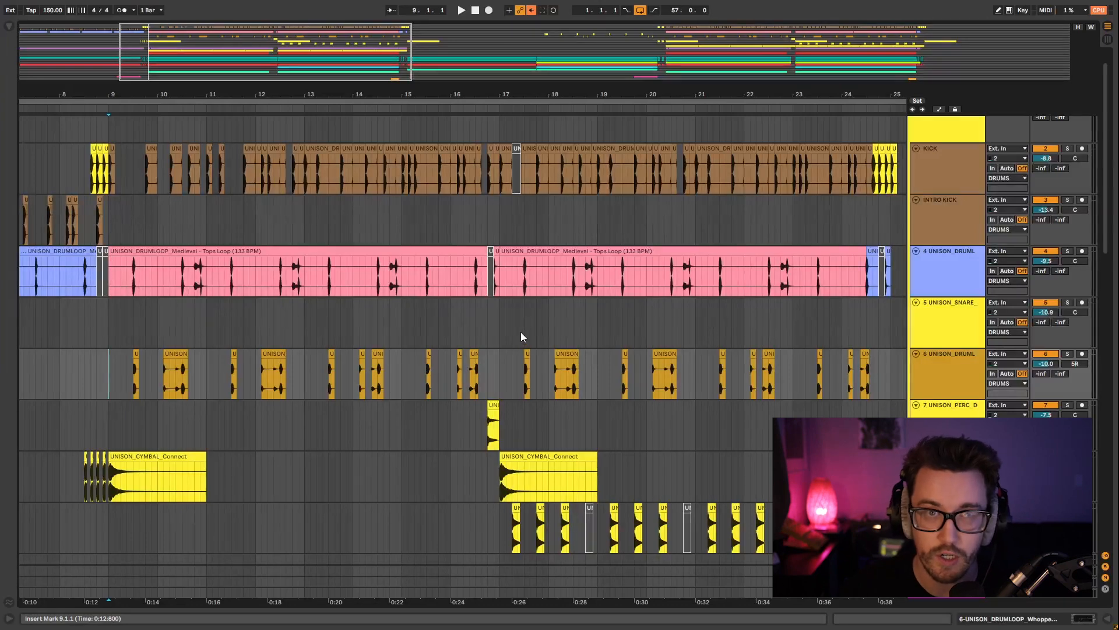
key(space)
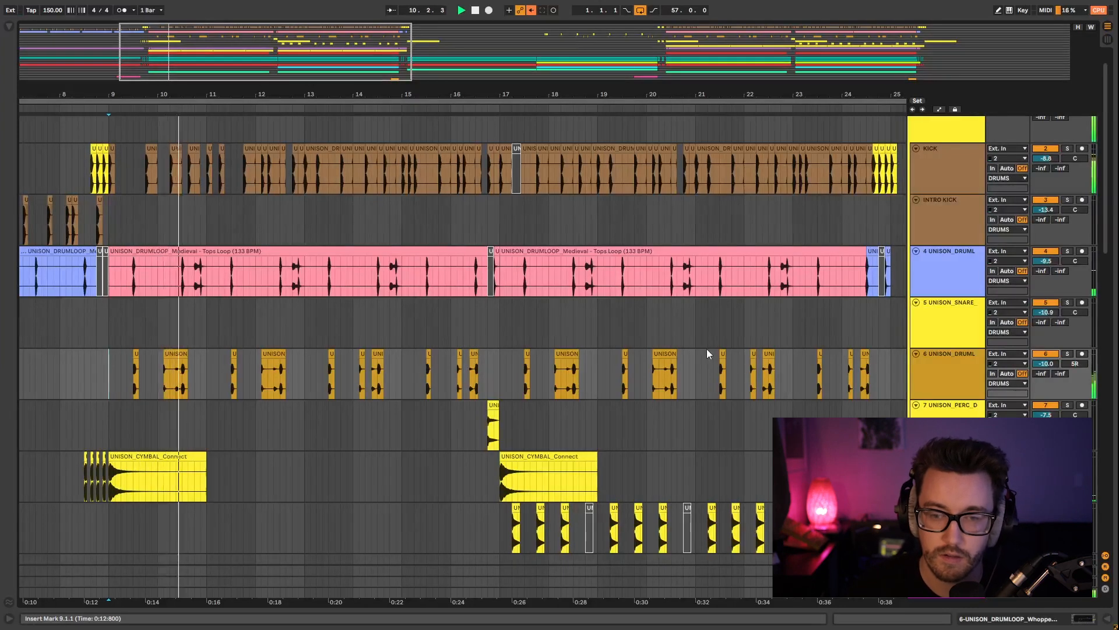
key(space)
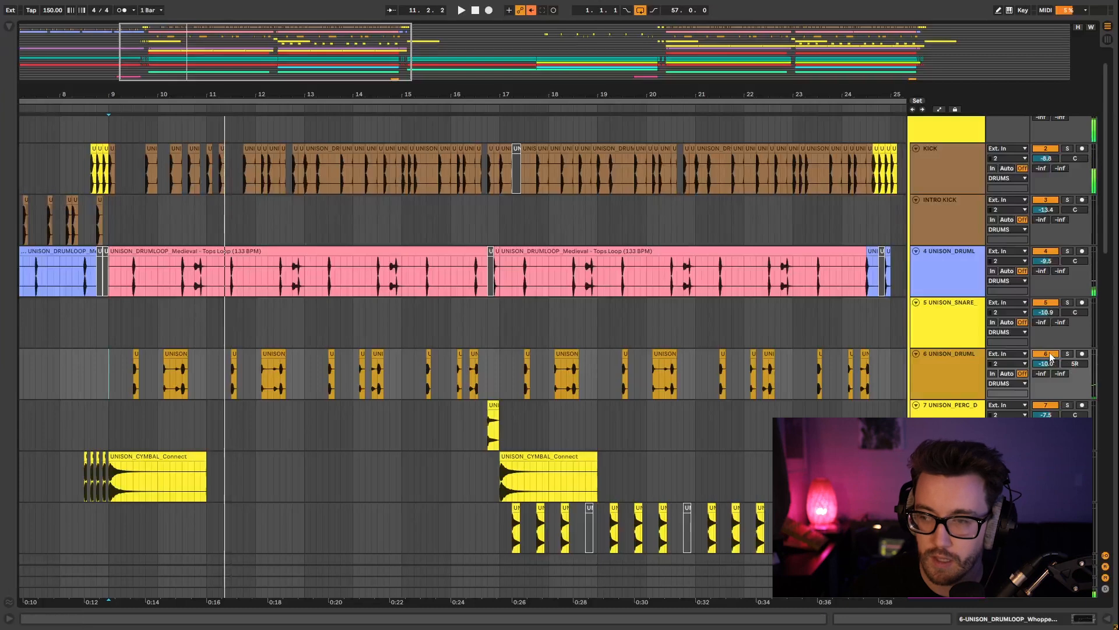
key(space)
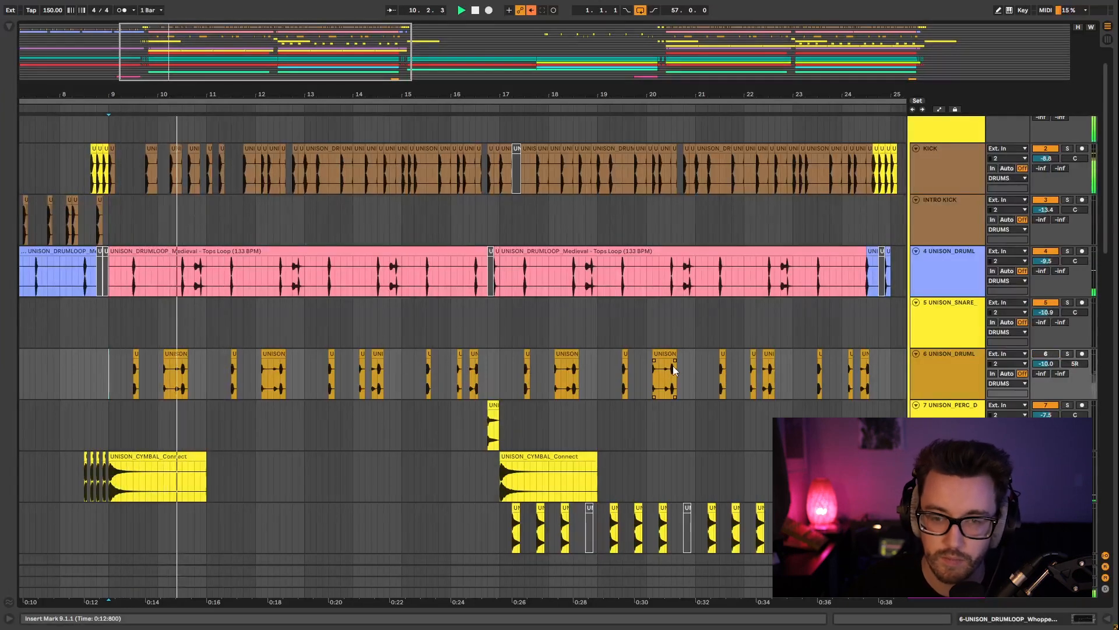
key(space)
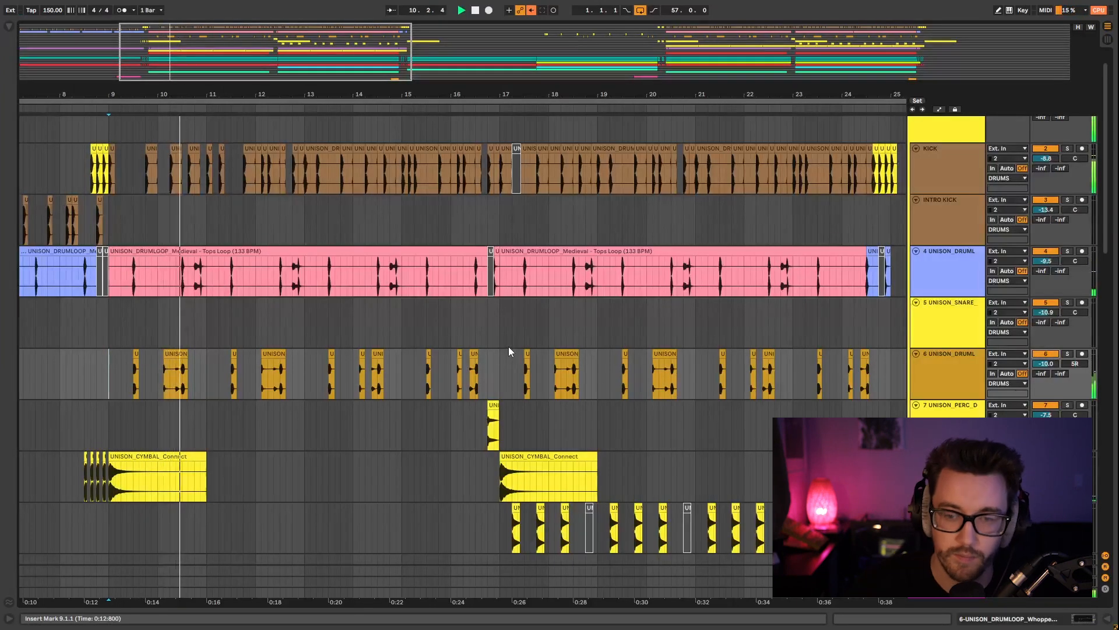
key(space)
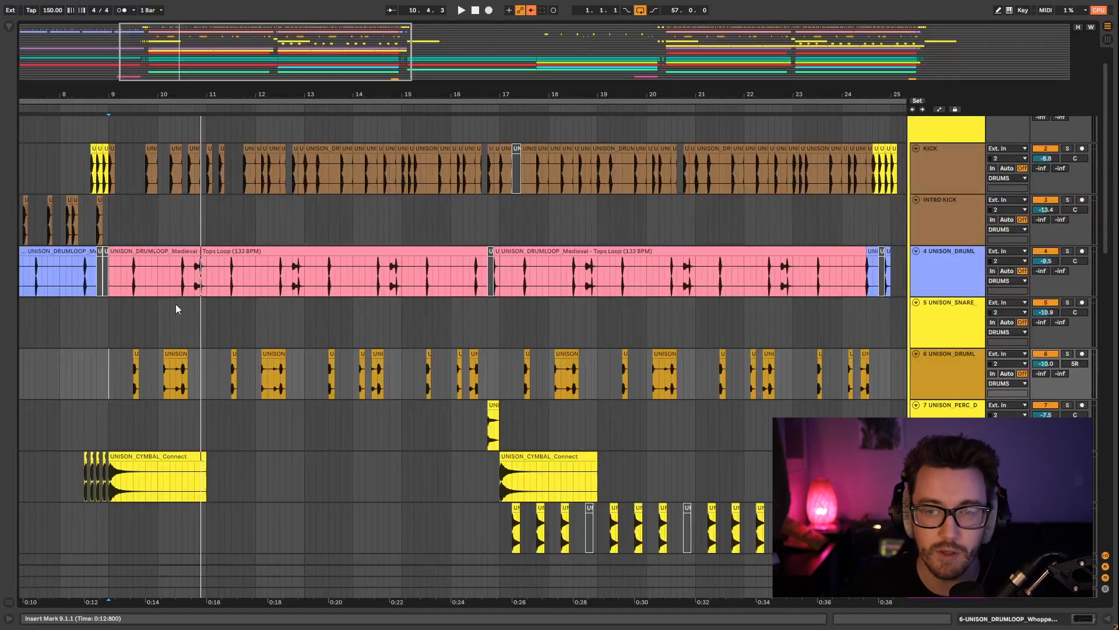
click(126, 285)
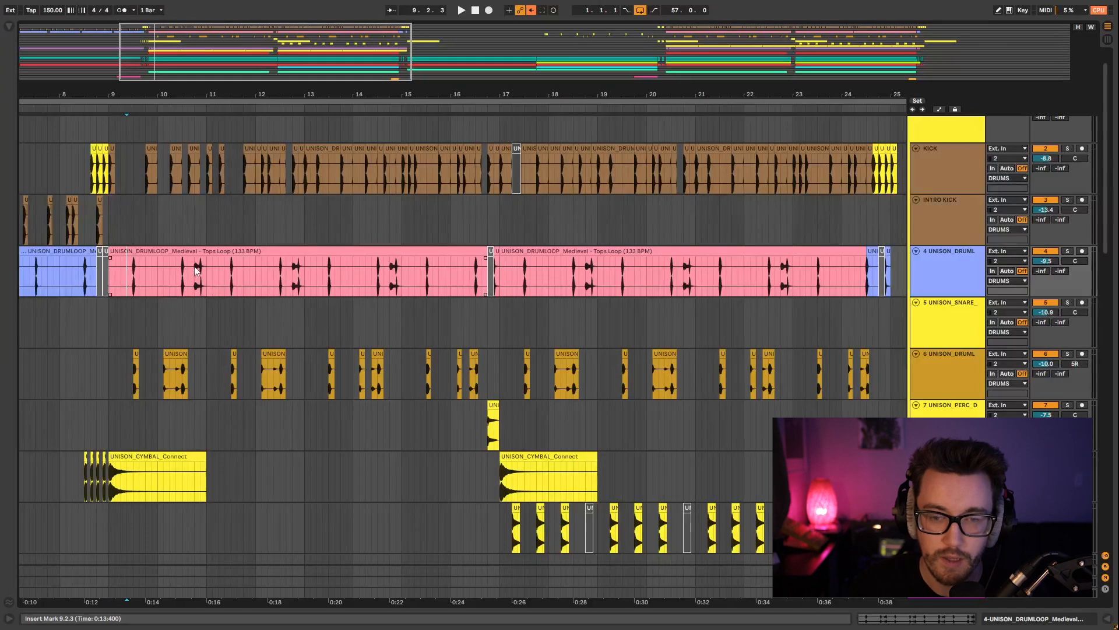
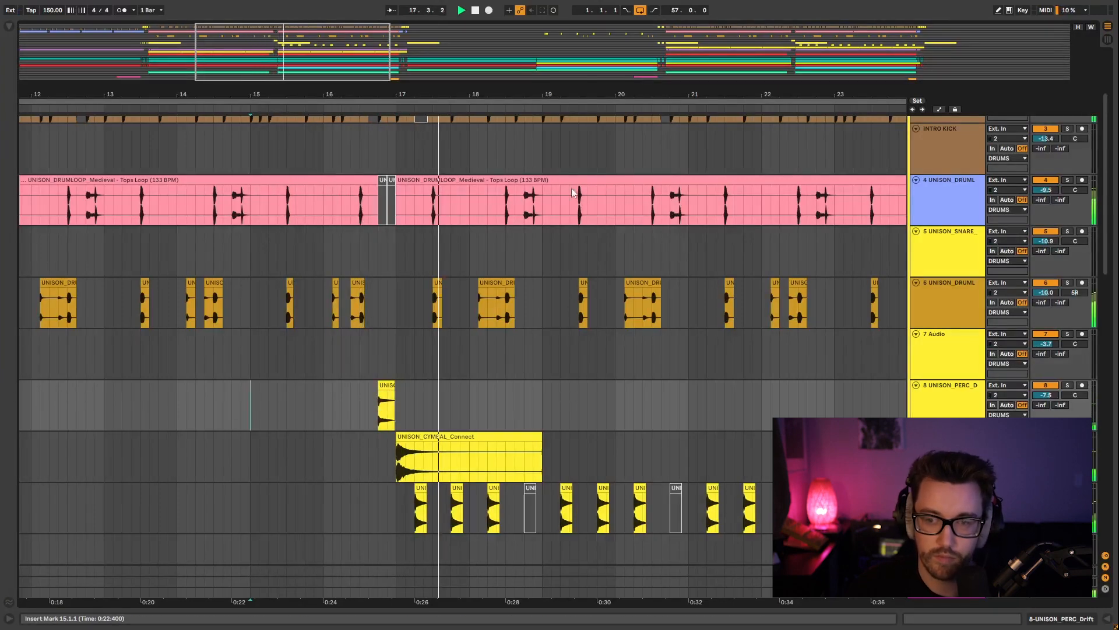
Play from bar 17 and raise the open hat track's volume to -14.6 dB.
key(minus)
scroll(480, 383, down, 4)
key(space)
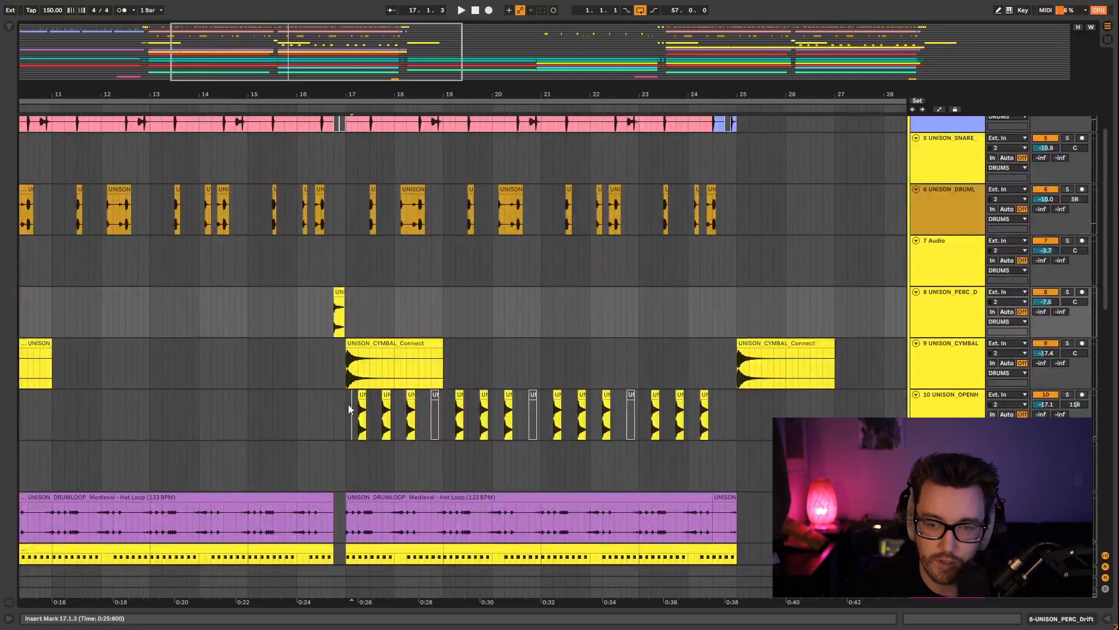
drag(350, 404, 725, 417)
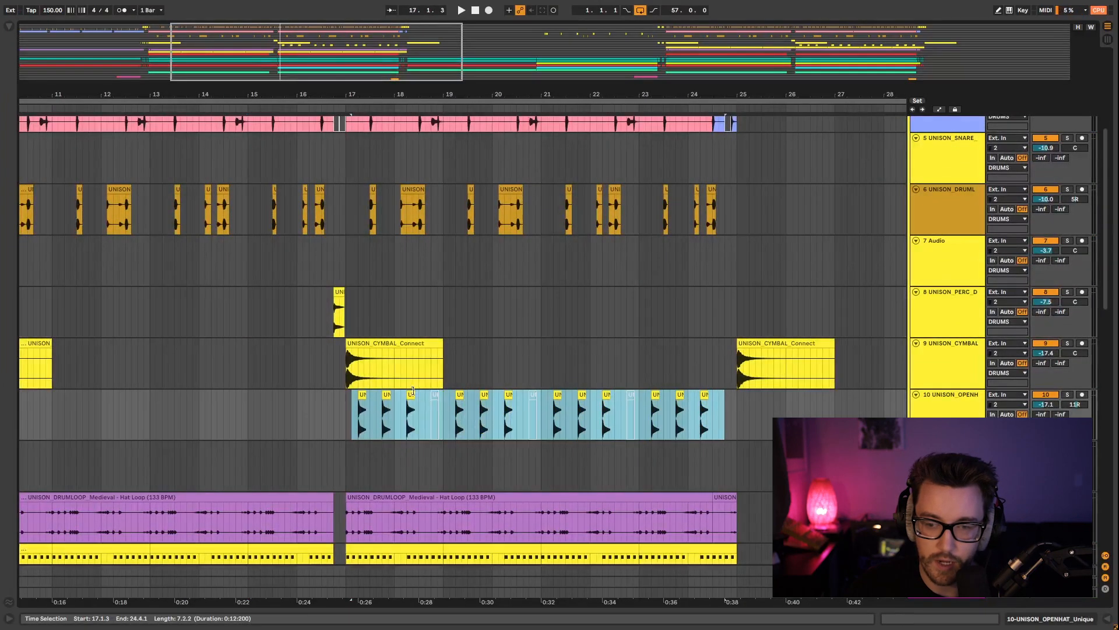
click(348, 410)
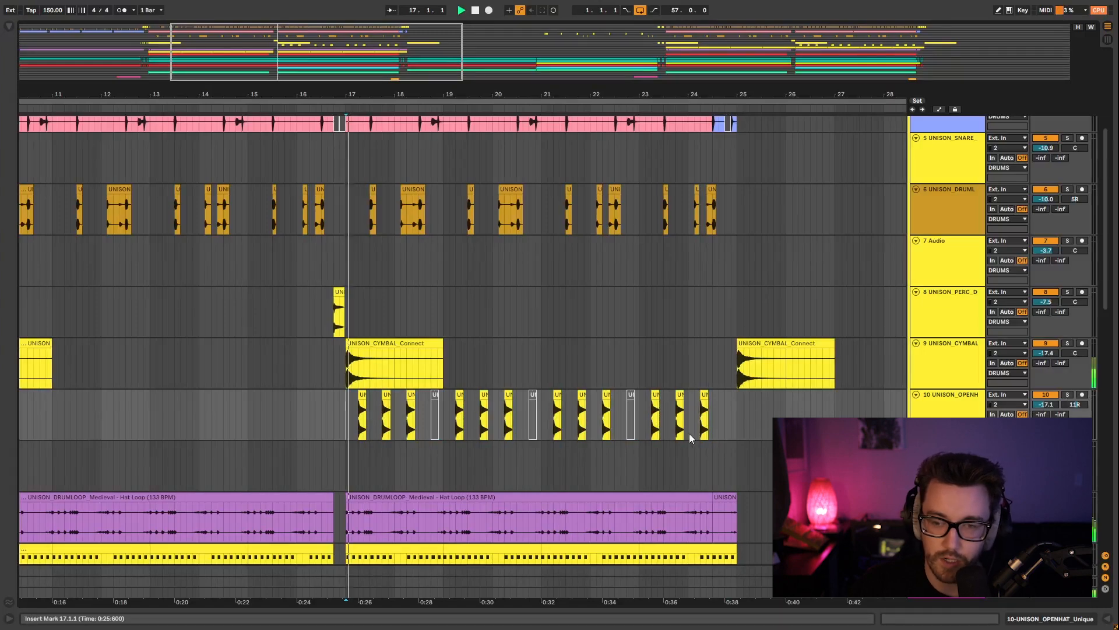
drag(1046, 405, 1046, 399)
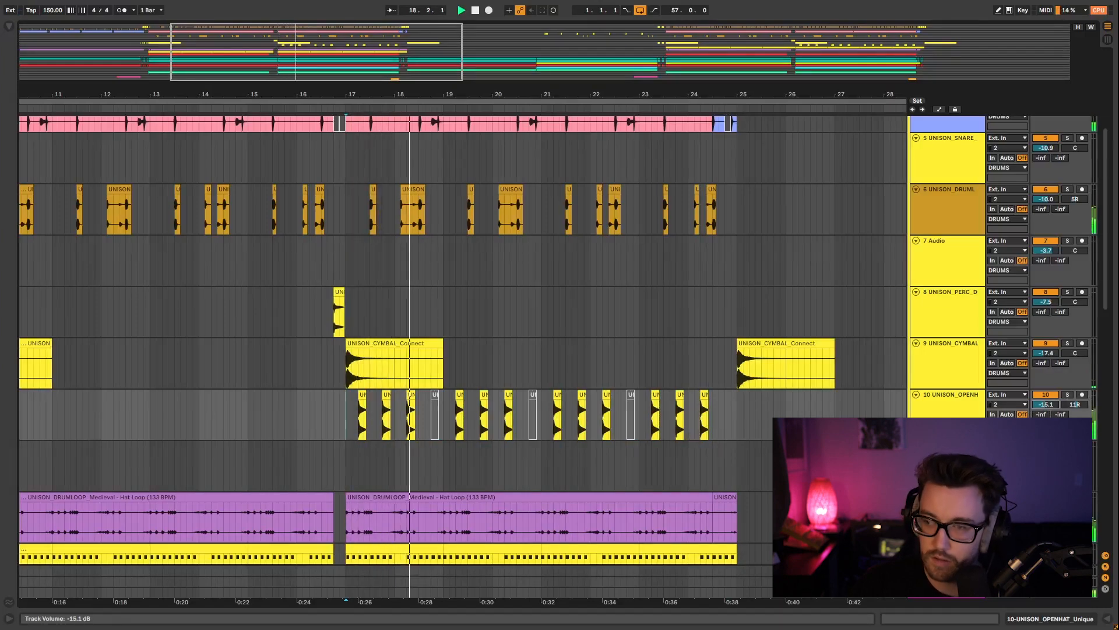
scroll(733, 403, down, 3)
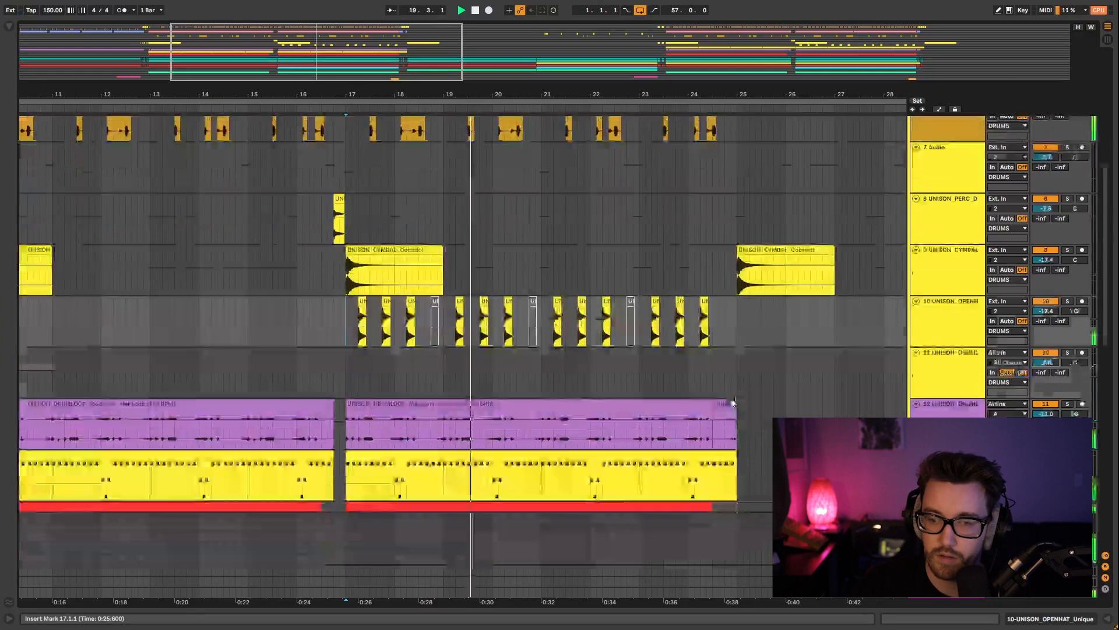
scroll(726, 397, down, 3)
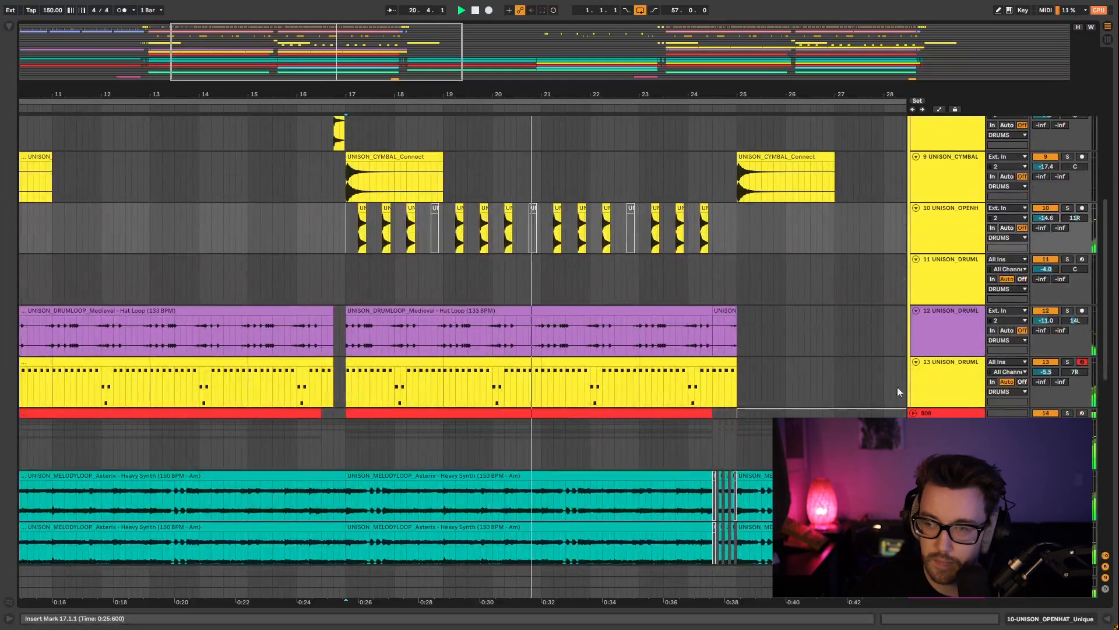
key(space)
Mute the hat MIDI pattern on track 13 and play from bar 17 with the Hat Loop alone.
click(373, 375)
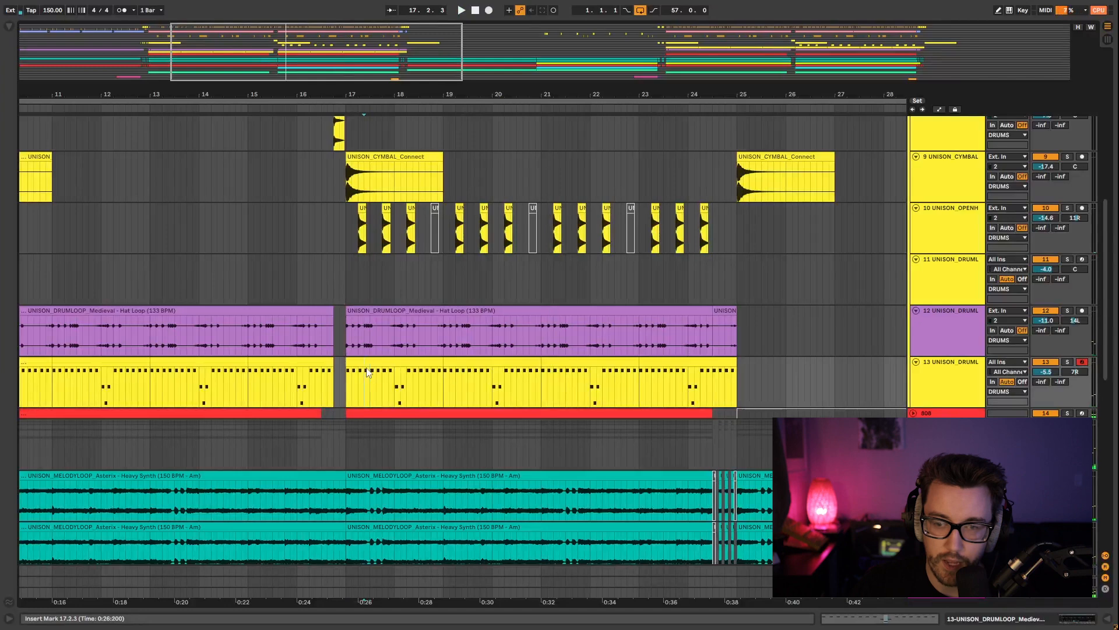
click(1051, 361)
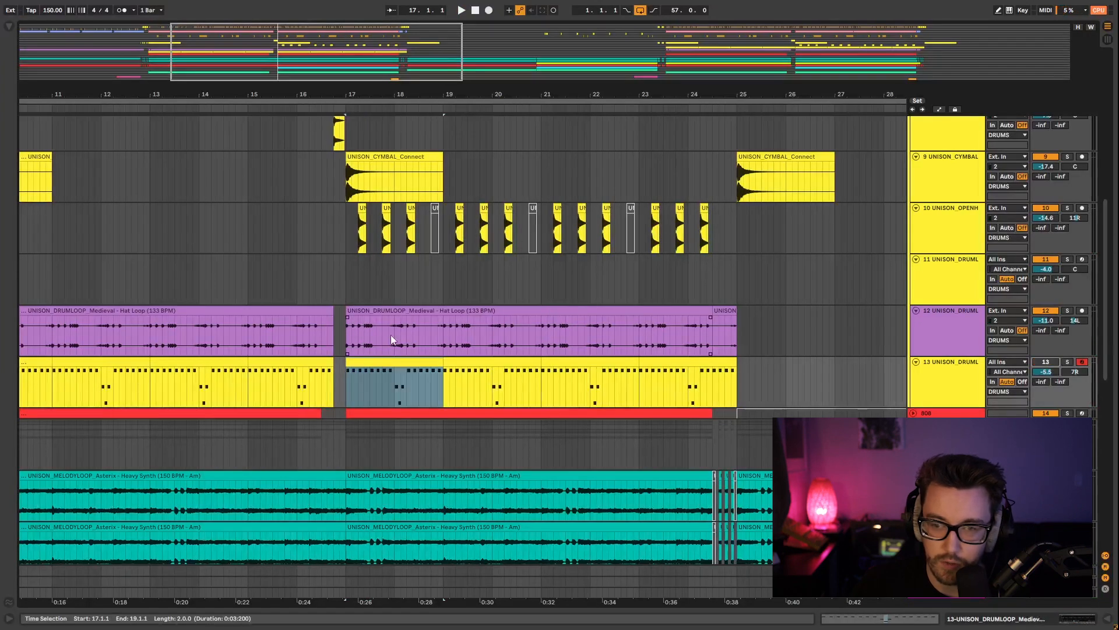
click(344, 334)
key(space)
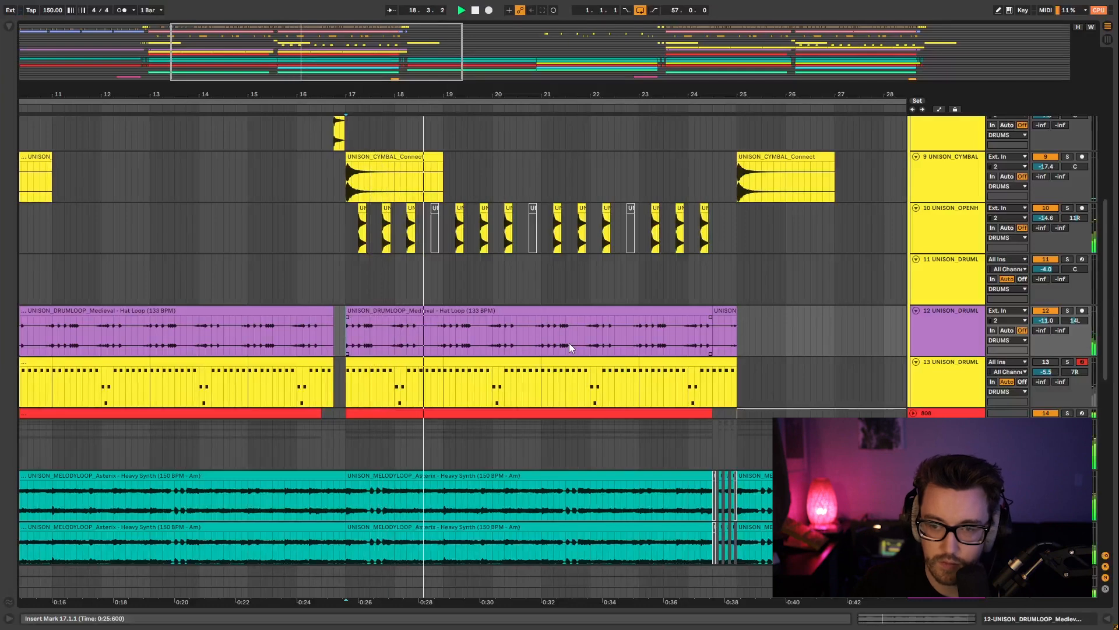
key(space)
click(399, 365)
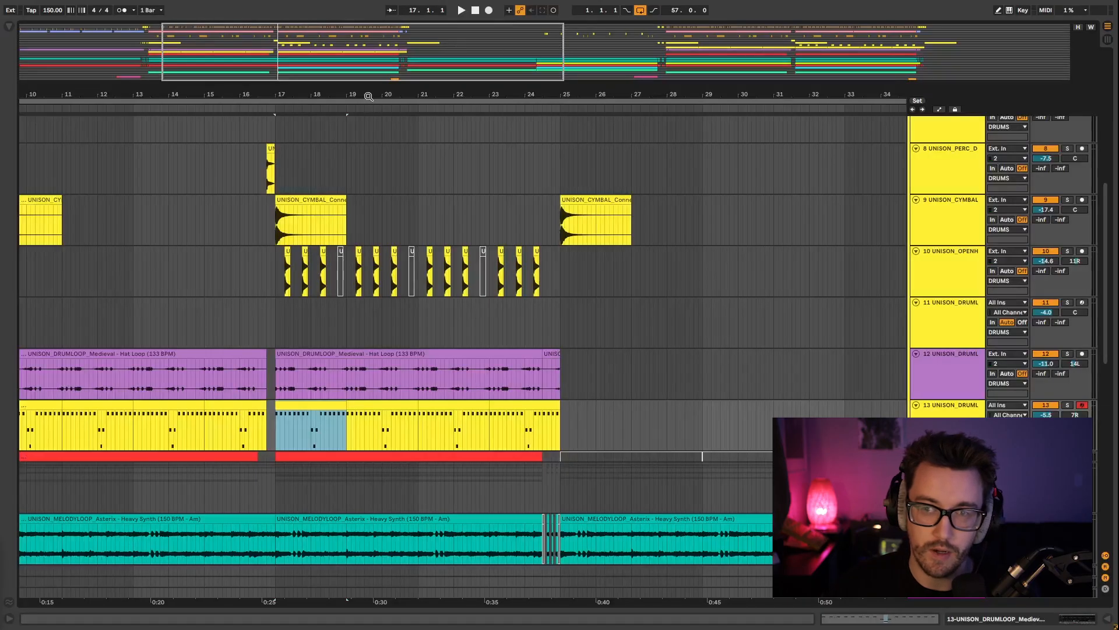
Place the playback start at bar 48 and examine the transition into bar 49 across the drum and synth tracks.
drag(368, 96, 370, 41)
scroll(467, 413, up, 10)
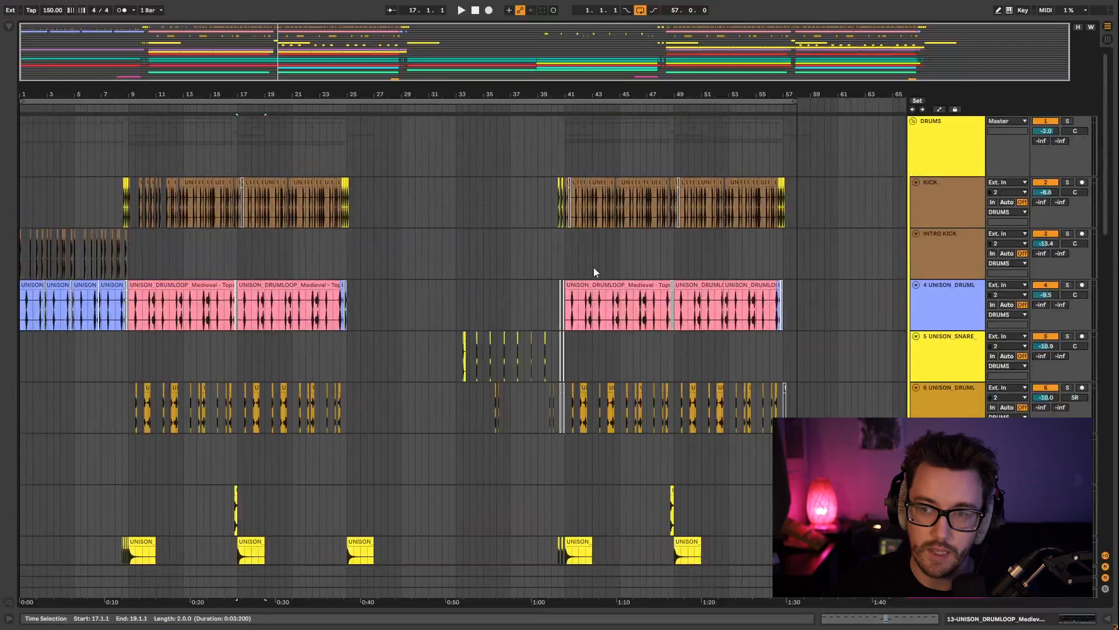
drag(690, 99, 498, 261)
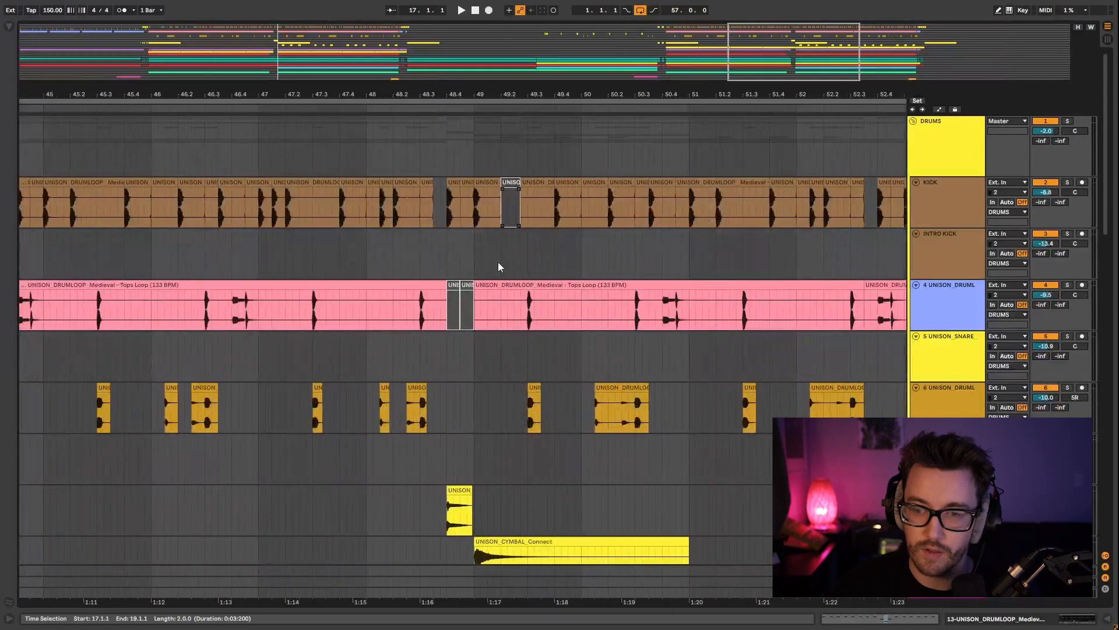
scroll(493, 309, down, 5)
scroll(487, 359, down, 3)
click(366, 248)
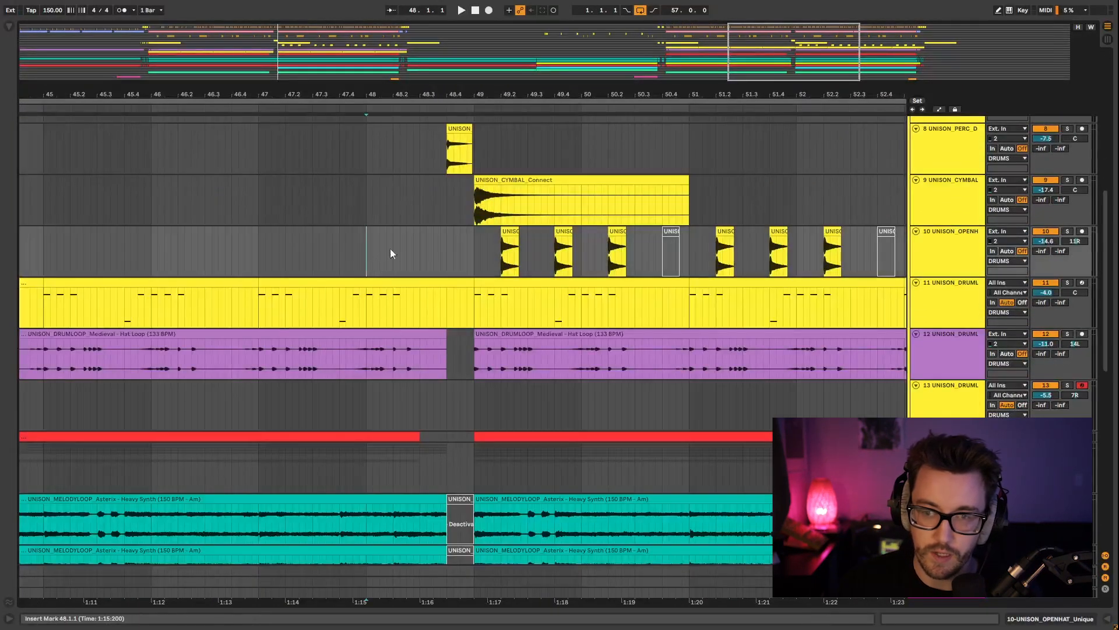
scroll(420, 239, up, 2)
click(457, 211)
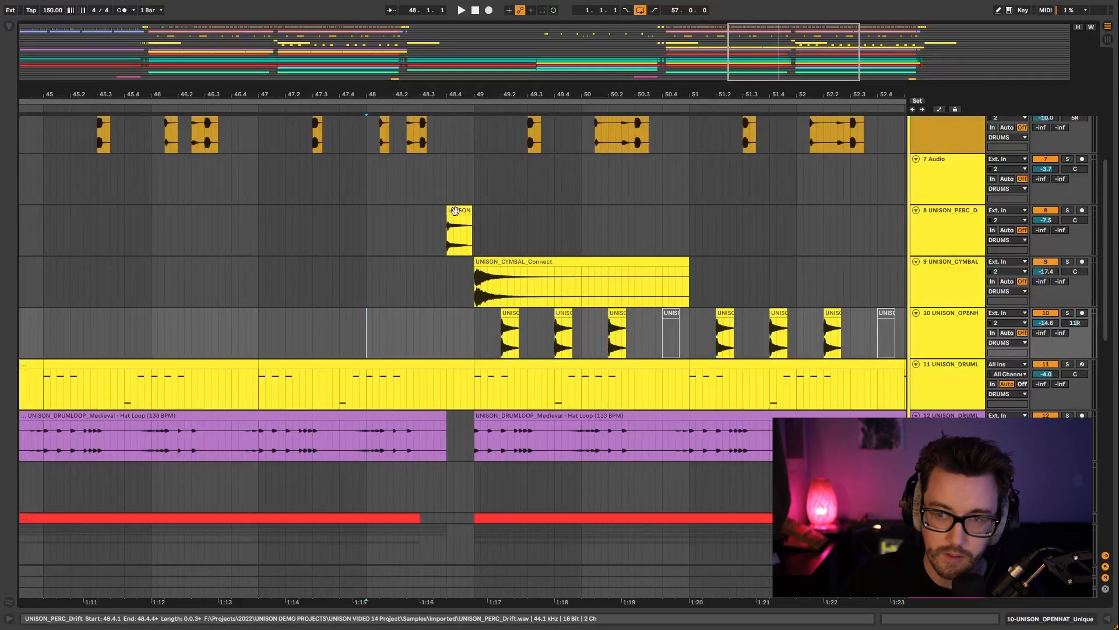
scroll(455, 431, down, 9)
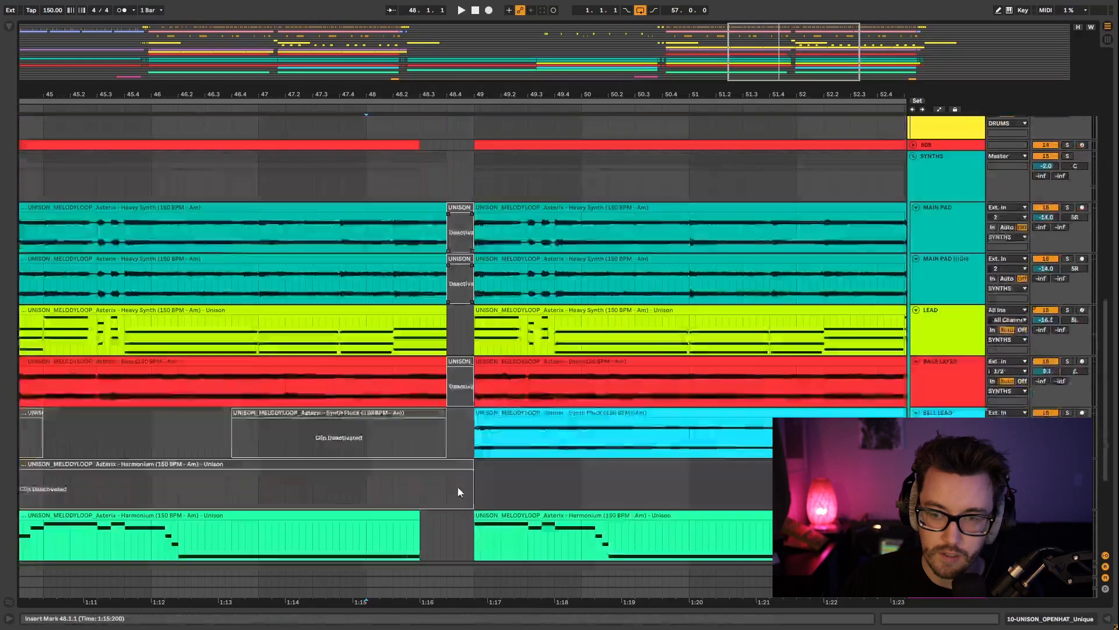
scroll(457, 488, up, 10)
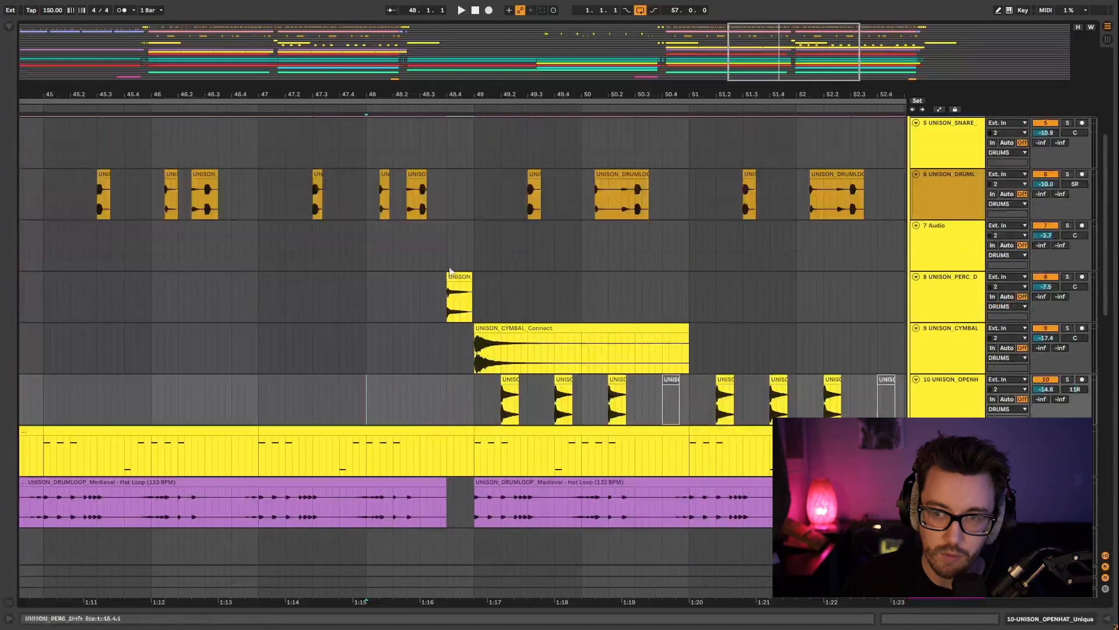
Set the playback start at bar 48 on the cymbal track and play the transition into bar 49.
click(484, 329)
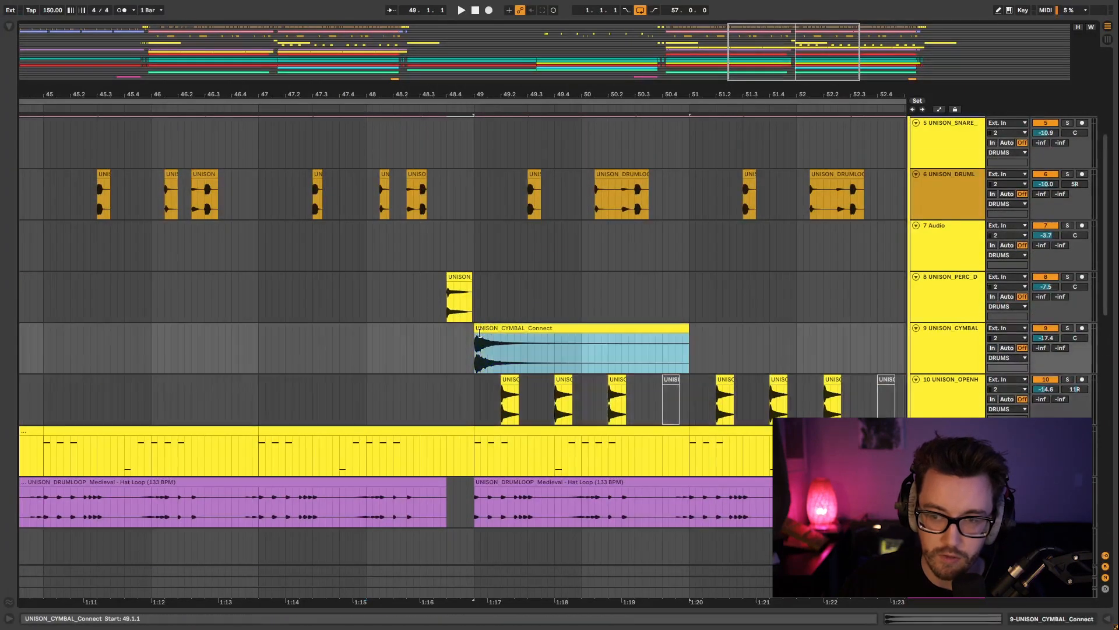
click(366, 340)
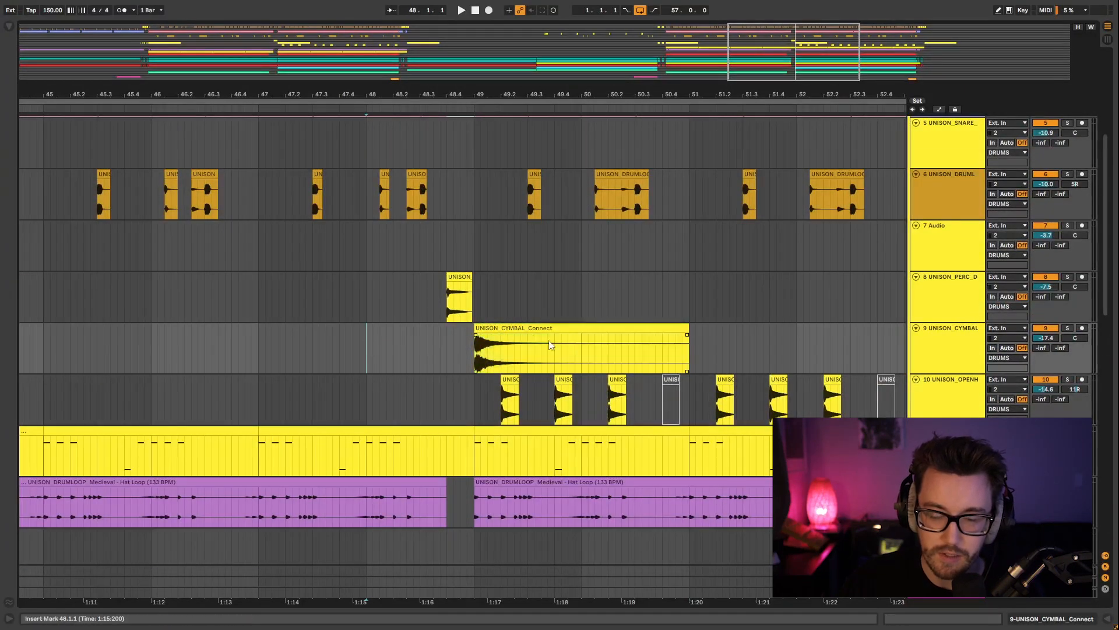
key(space)
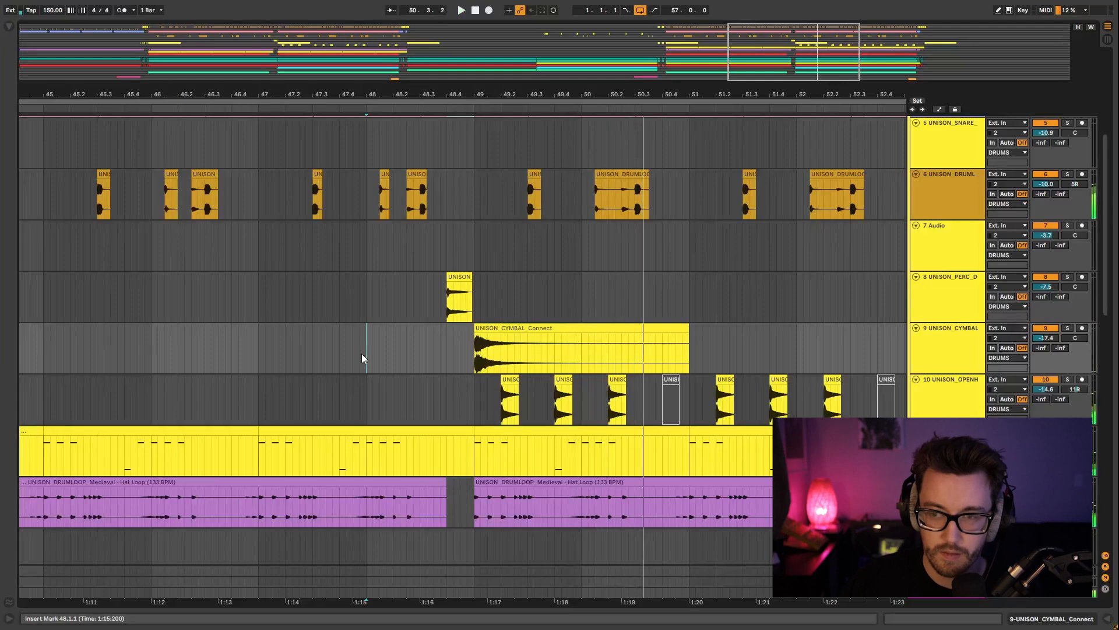
Select the cymbal clip at bar 49 and examine the gaps before it across the drum, hat and synth tracks.
scroll(527, 333, up, 4)
scroll(499, 337, up, 1)
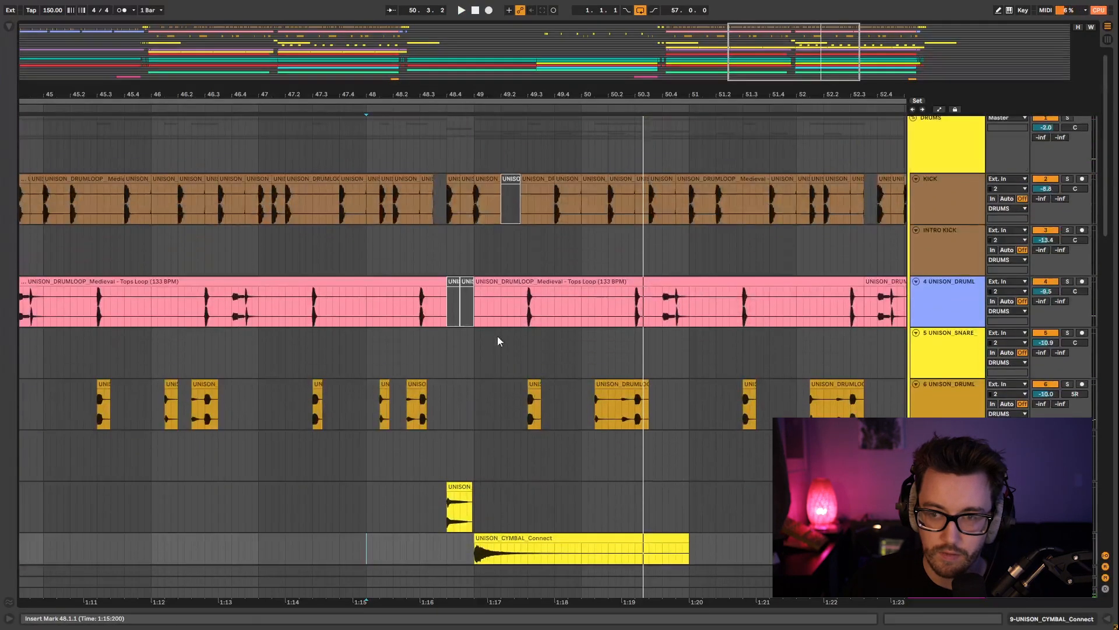
click(527, 537)
scroll(527, 423, down, 6)
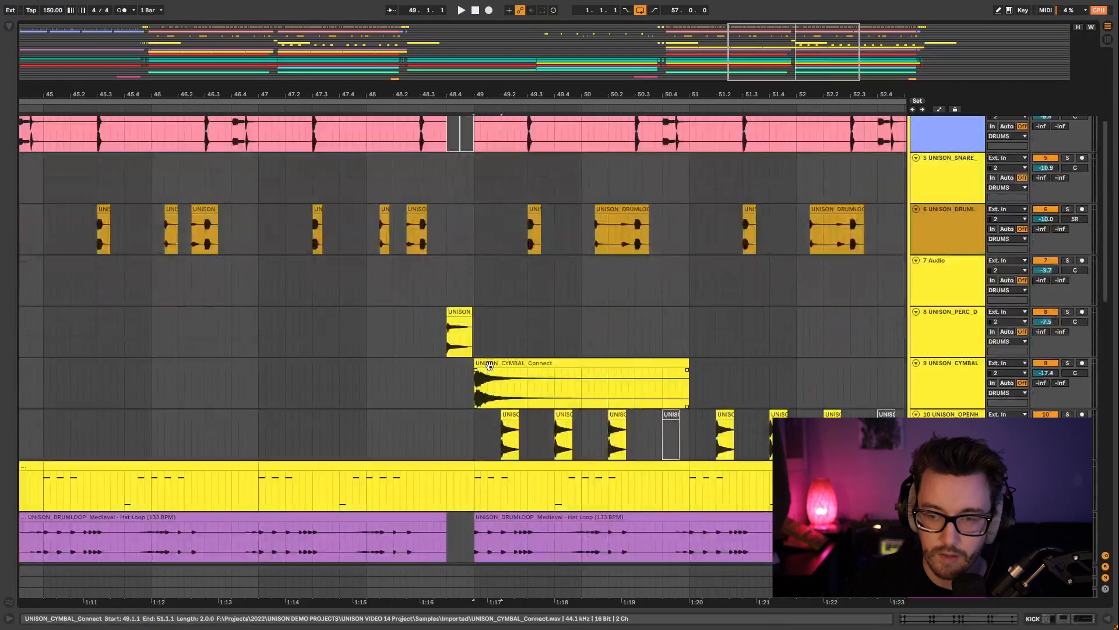
scroll(527, 422, down, 4)
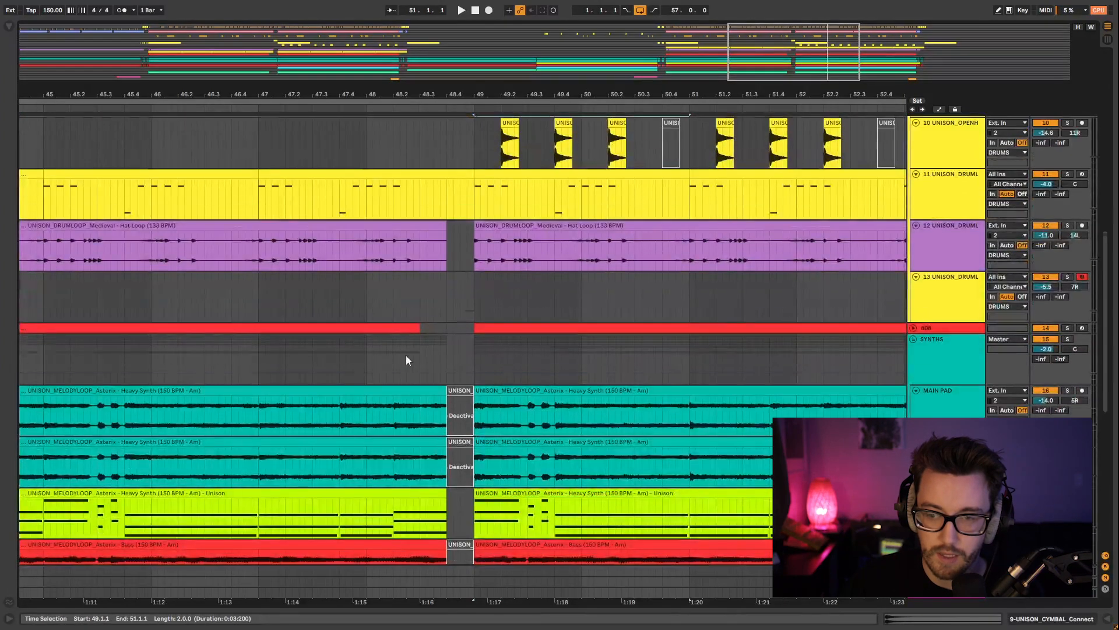
click(450, 305)
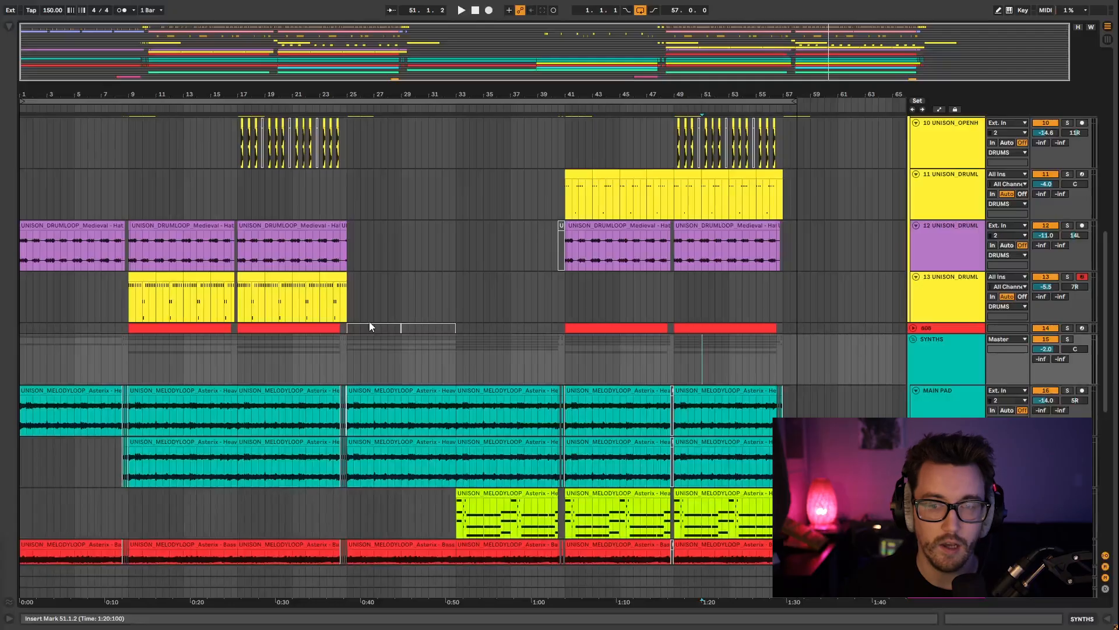
Bring up the intro's FX group with the riser clip and set the playback start at bar 5.
key(plus)
key(plus)
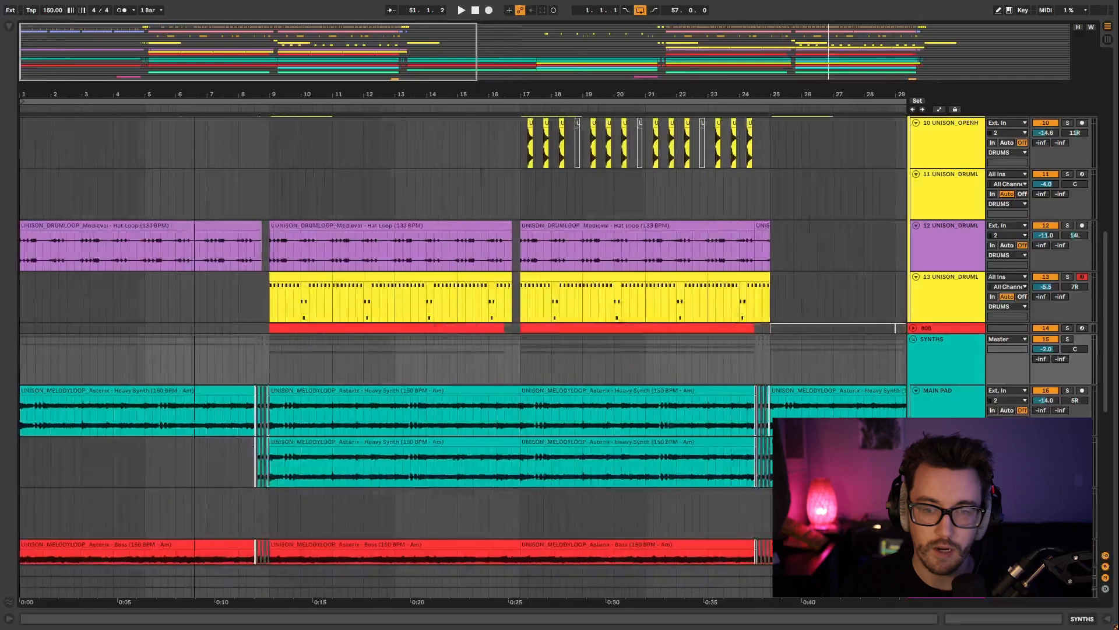
scroll(376, 311, down, 10)
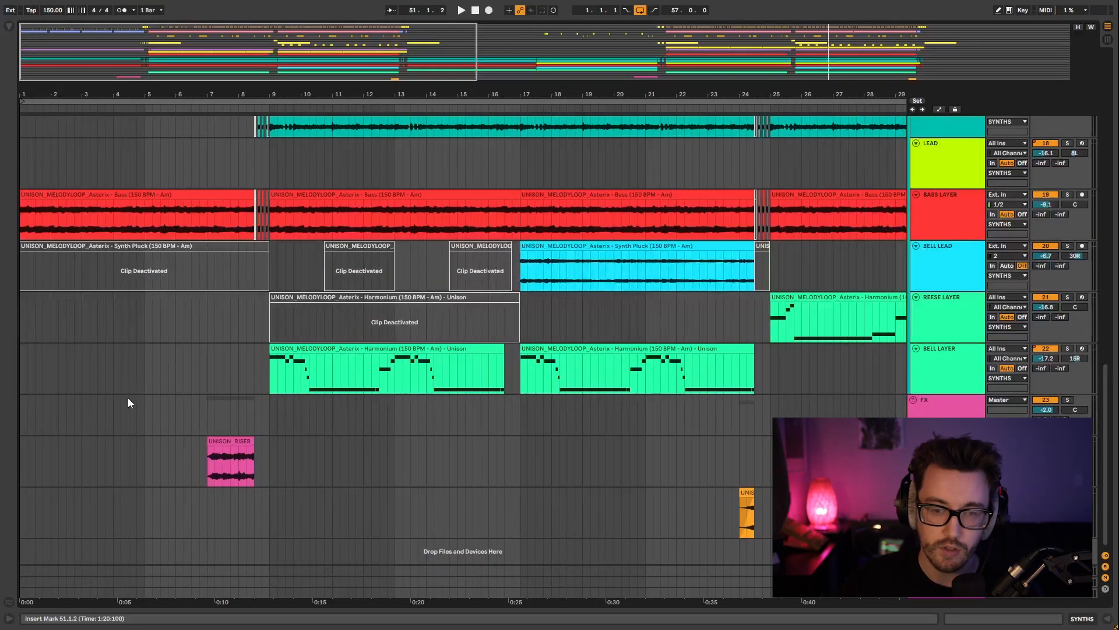
click(144, 417)
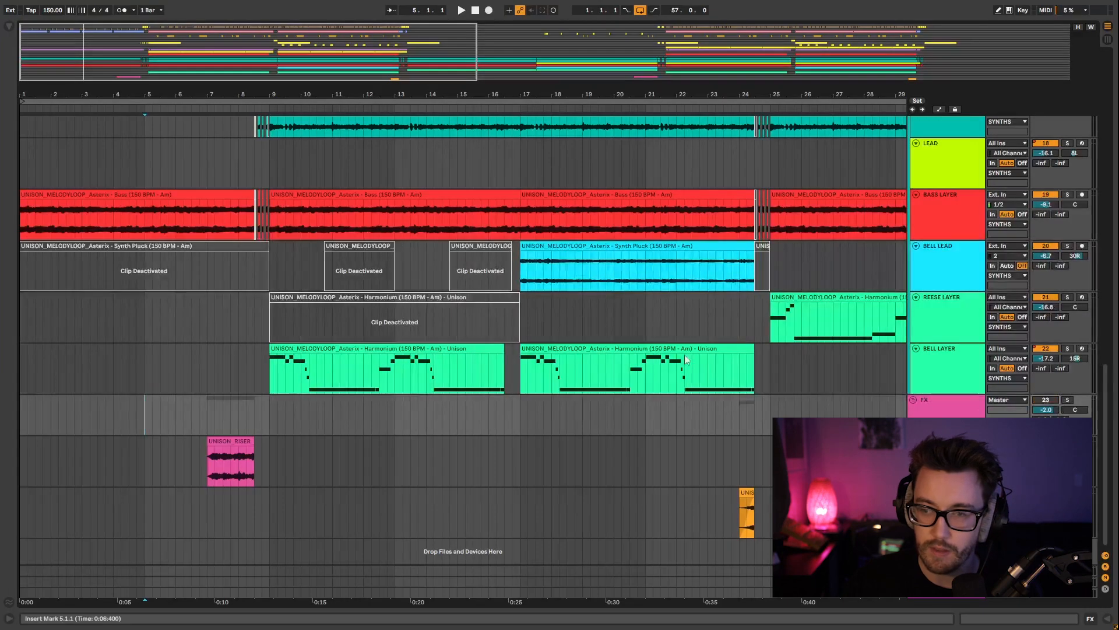
Show the device view, select the intro's Bass clip and play the intro from bar 1.
click(943, 594)
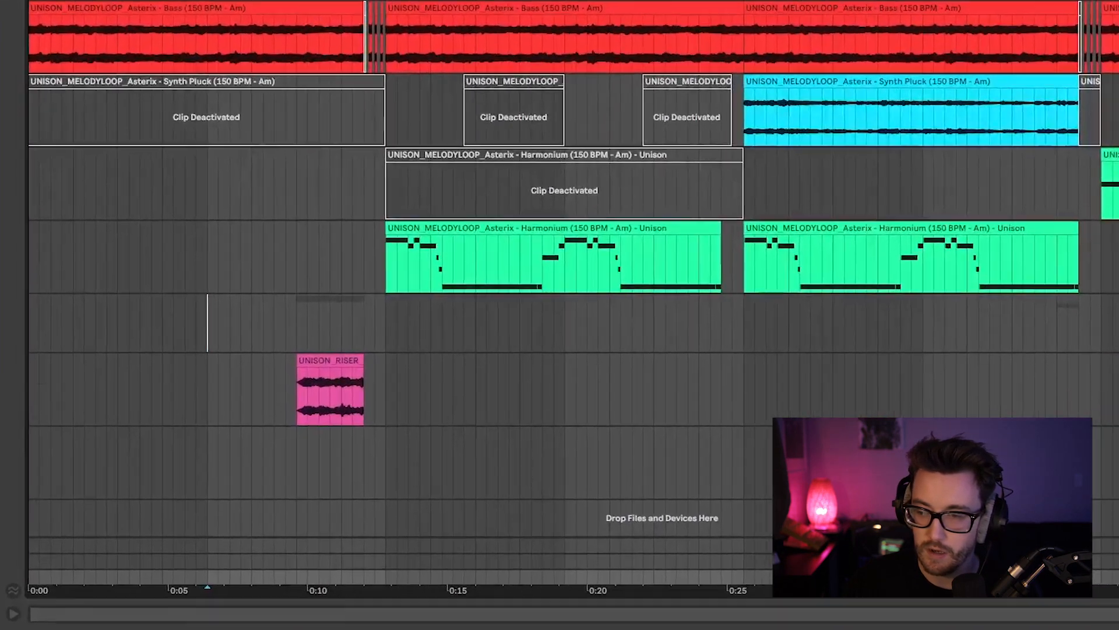
click(991, 620)
double_click(36, 506)
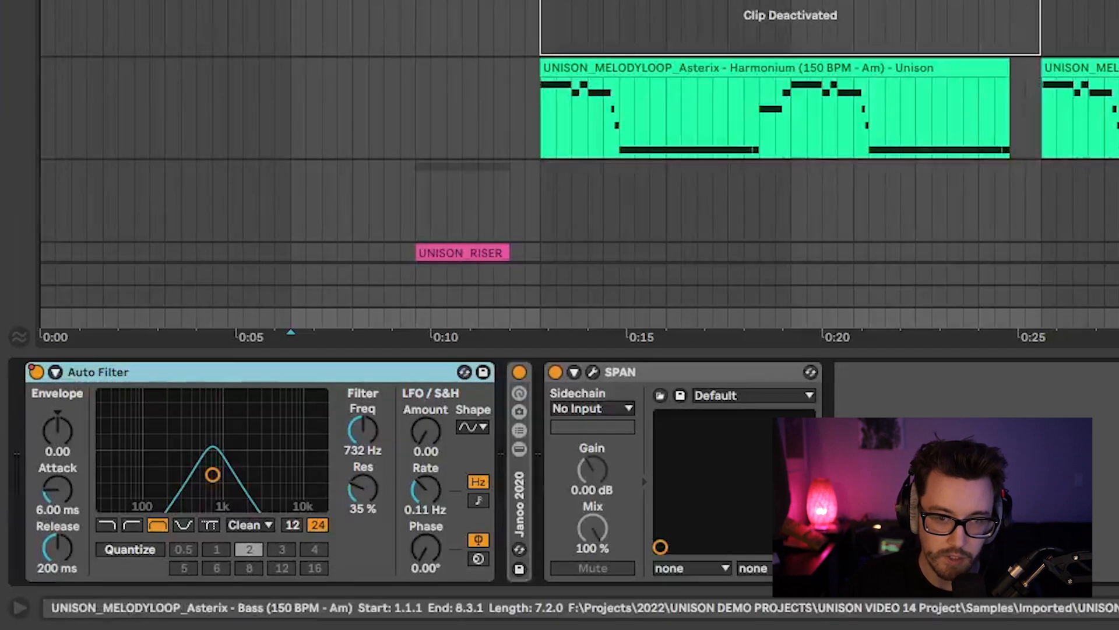
click(292, 1)
key(space)
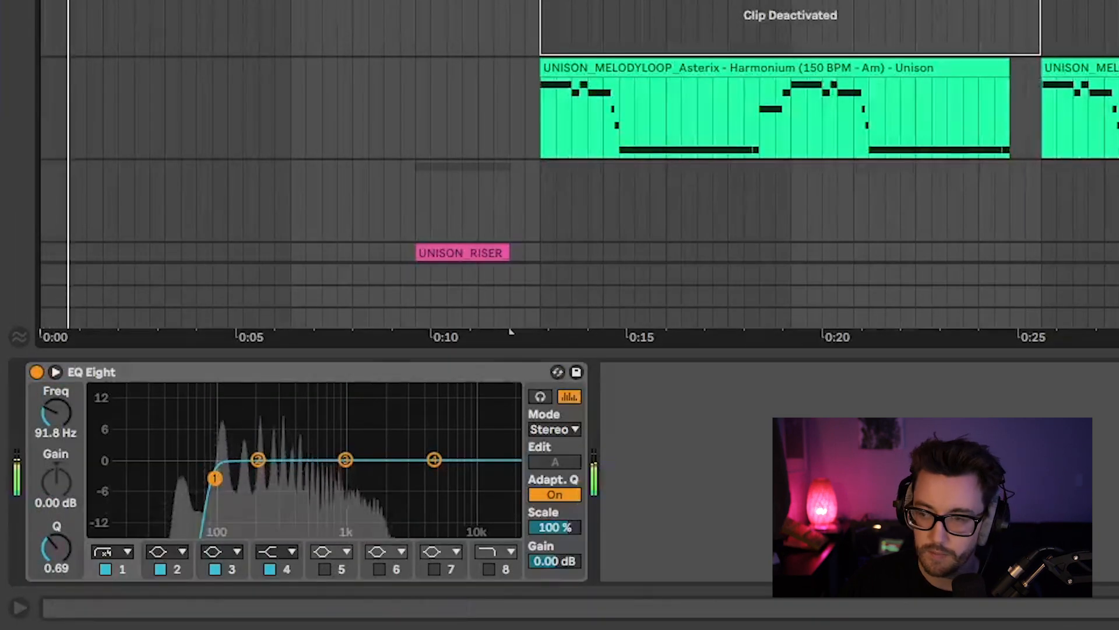
Show the device chain containing Auto Filter and SPAN while the intro plays through the riser into bar 9.
click(1118, 318)
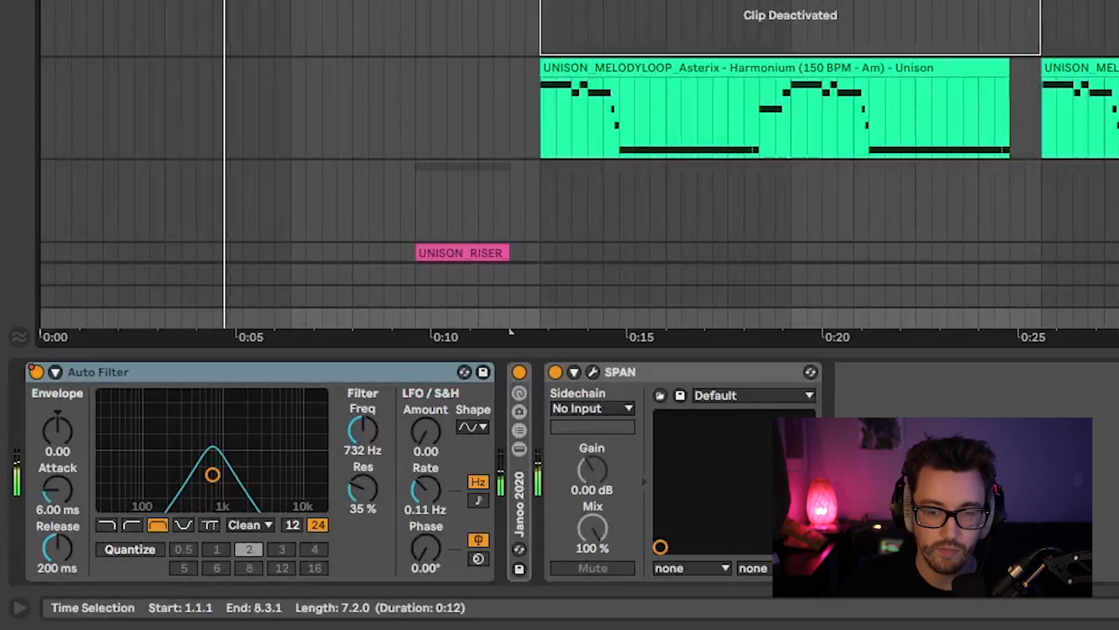
click(1117, 253)
scroll(580, 163, down, 3)
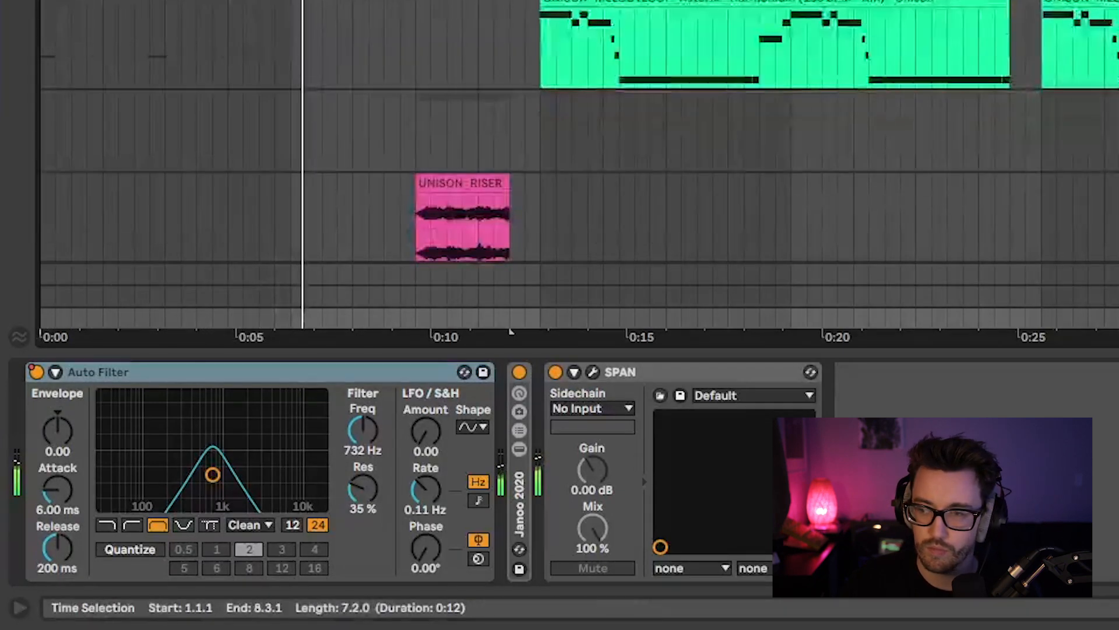
scroll(580, 163, up, 3)
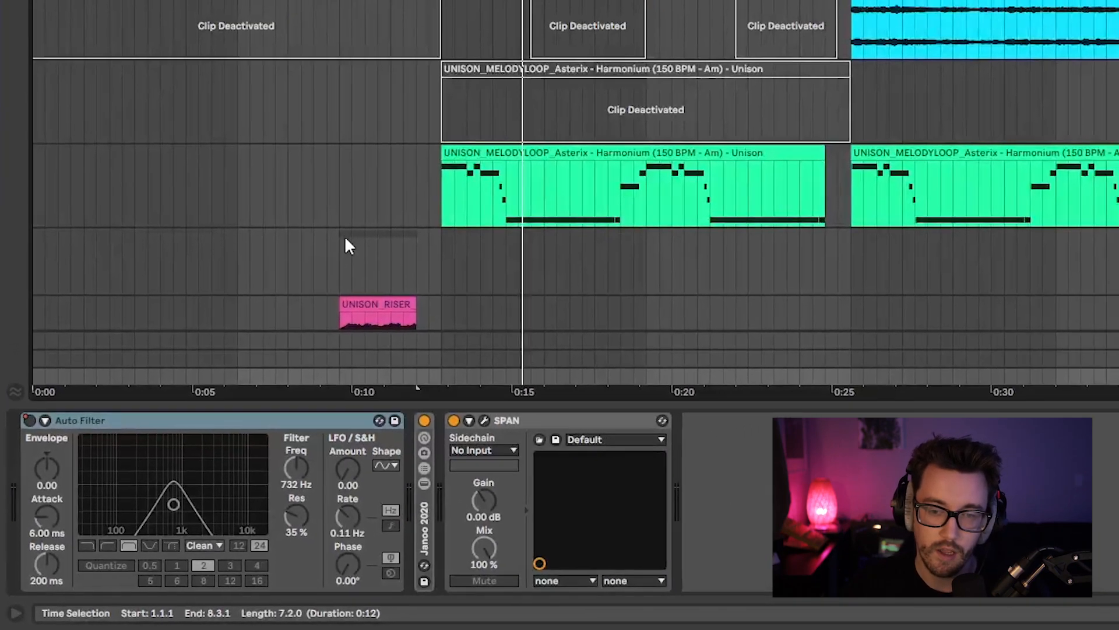
Select the UNISON_RISER_Calling clip at bar 7 and inspect its track's effect chain.
click(344, 258)
scroll(523, 260, down, 3)
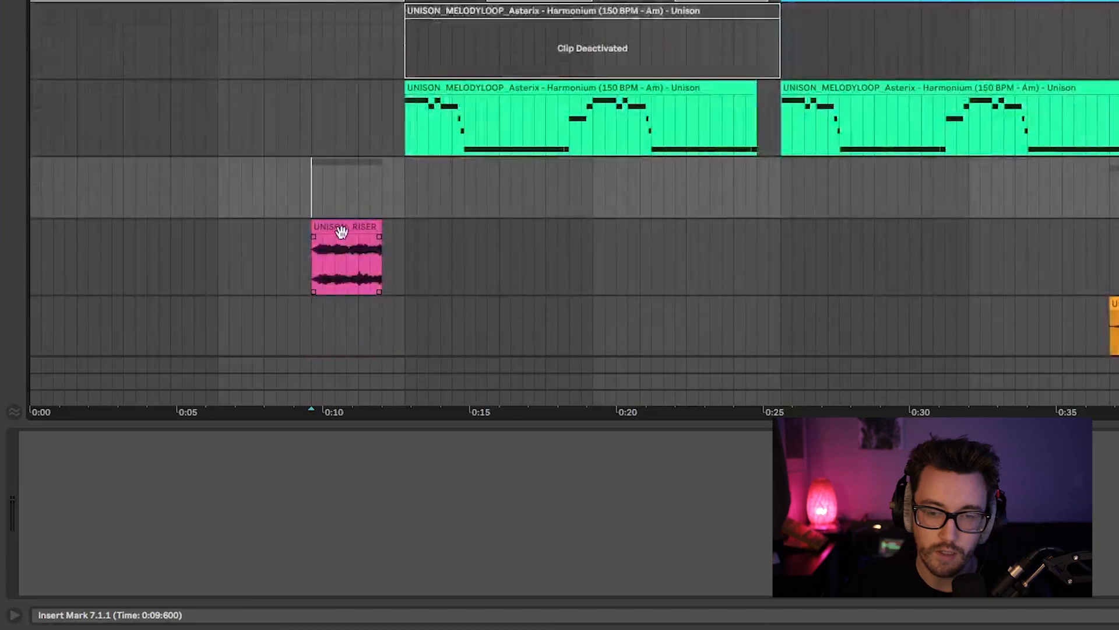
click(375, 191)
click(340, 233)
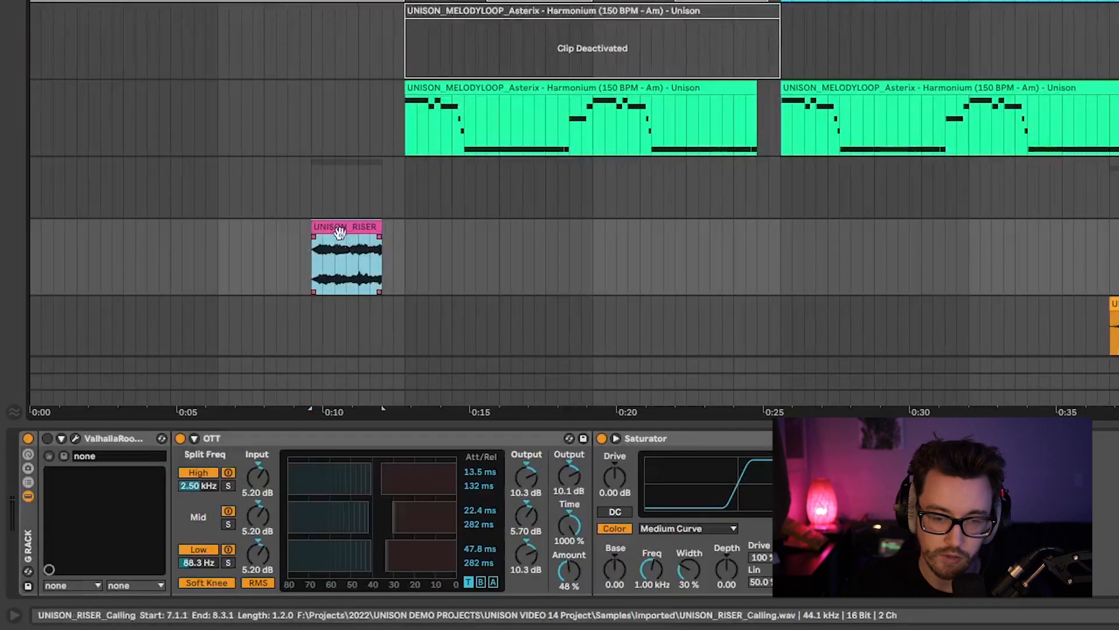
click(1118, 230)
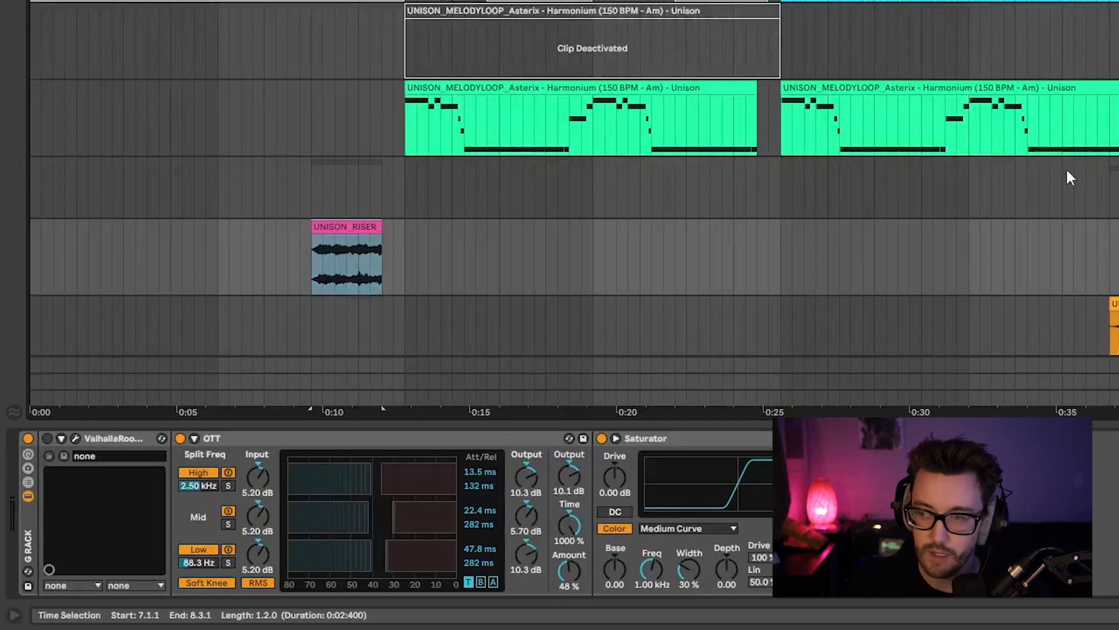
Play from bar 5 to hear the riser leading into the drop at bar 9.
scroll(320, 198, up, 3)
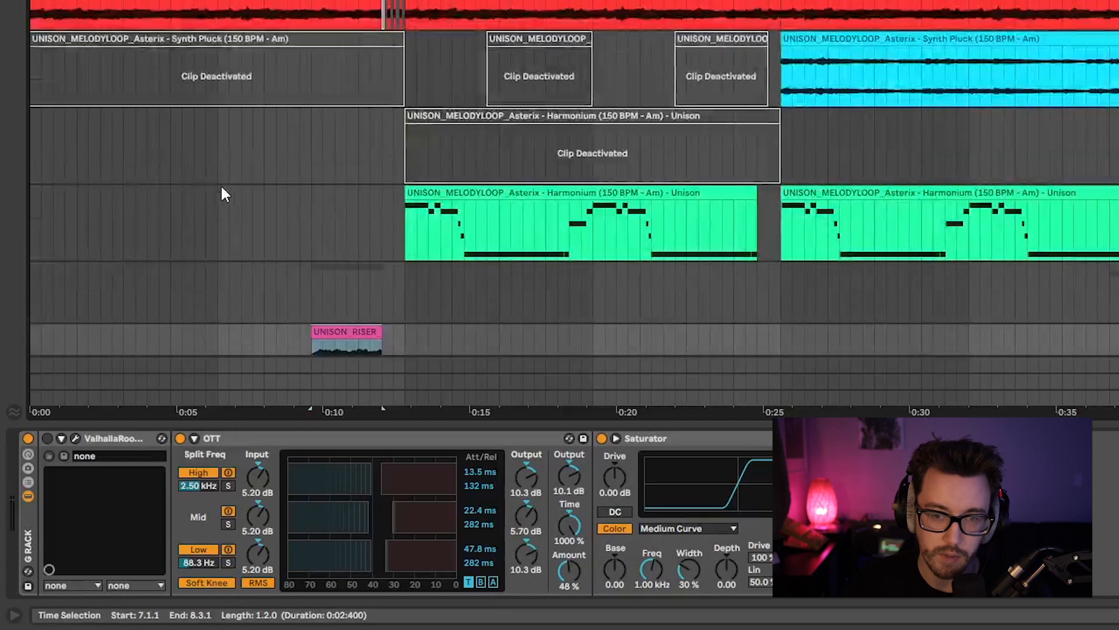
click(220, 192)
key(space)
scroll(513, 224, down, 3)
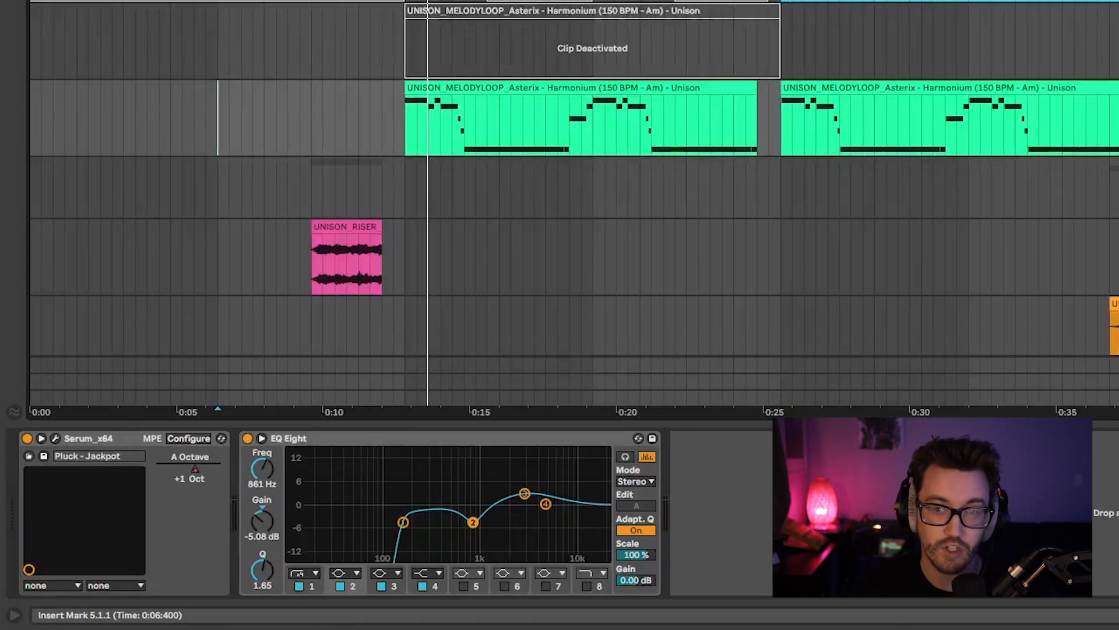
Select the short orange transition clip at bar 24 below the riser track and play from it.
click(315, 190)
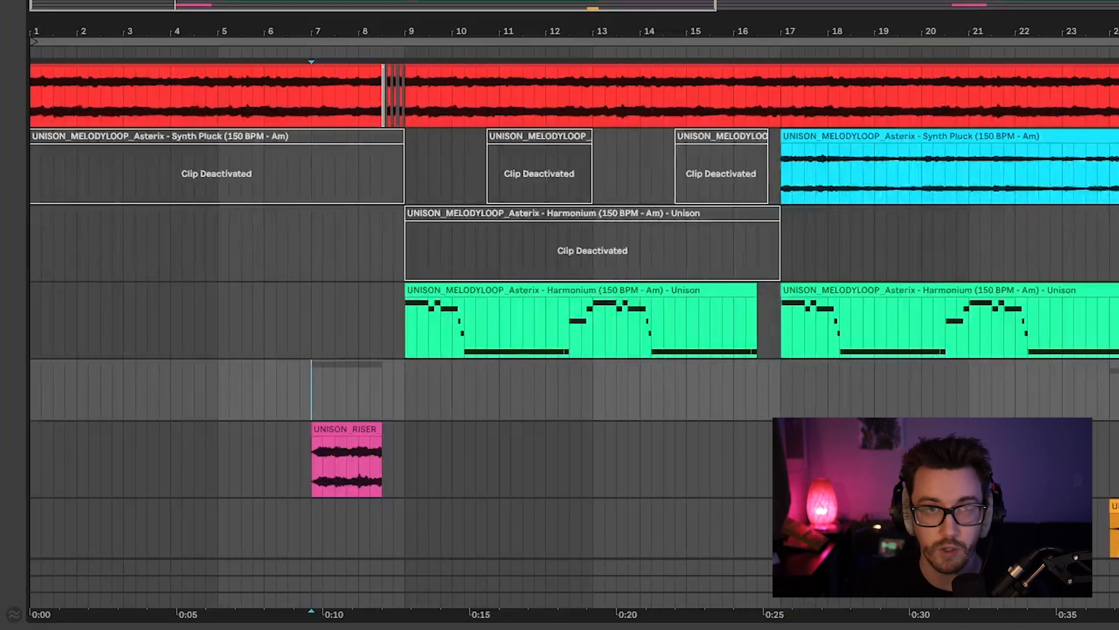
drag(903, 36, 418, 36)
scroll(844, 351, down, 2)
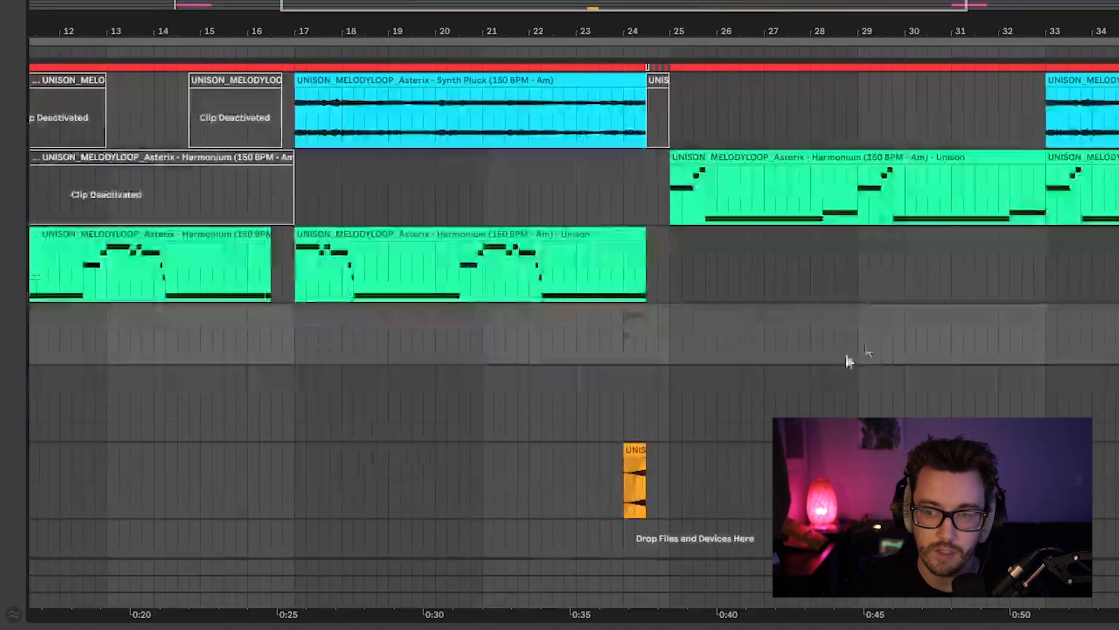
click(628, 414)
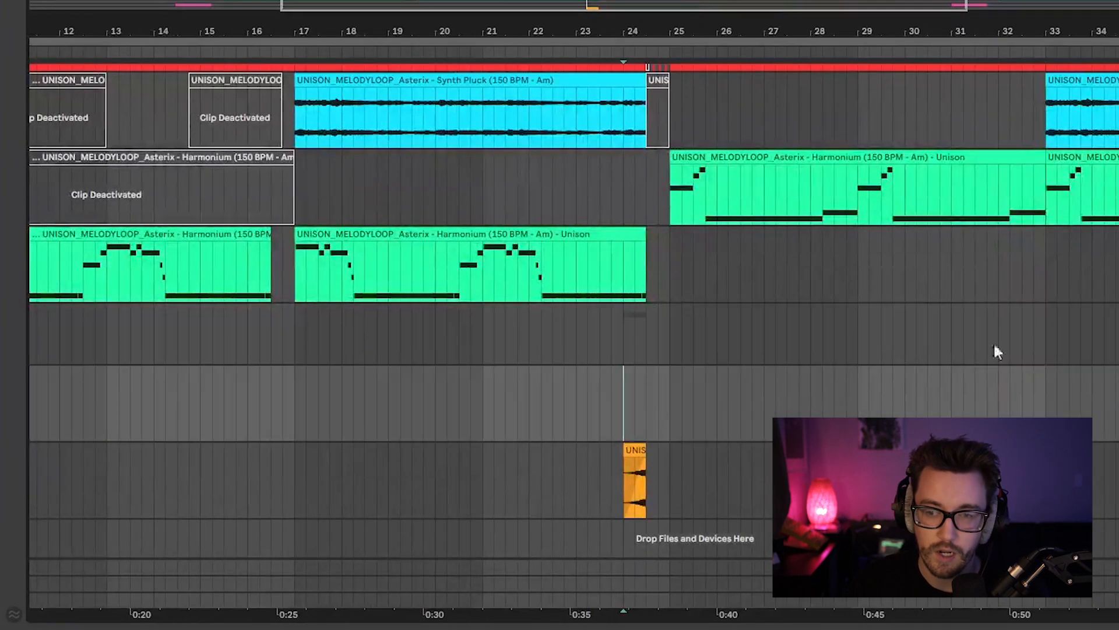
click(635, 451)
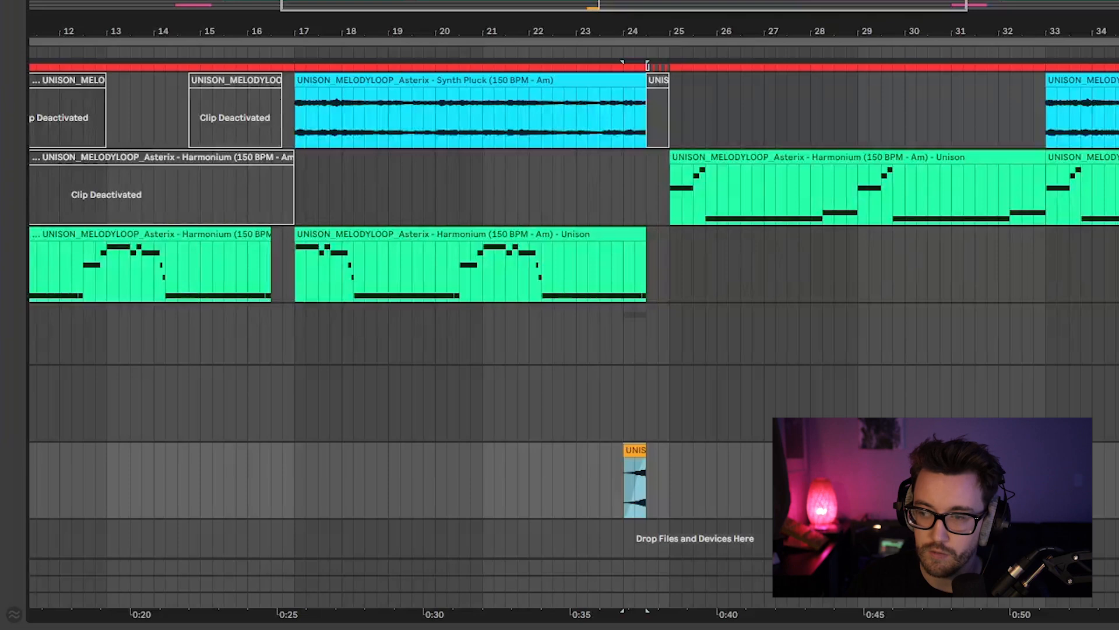
key(space)
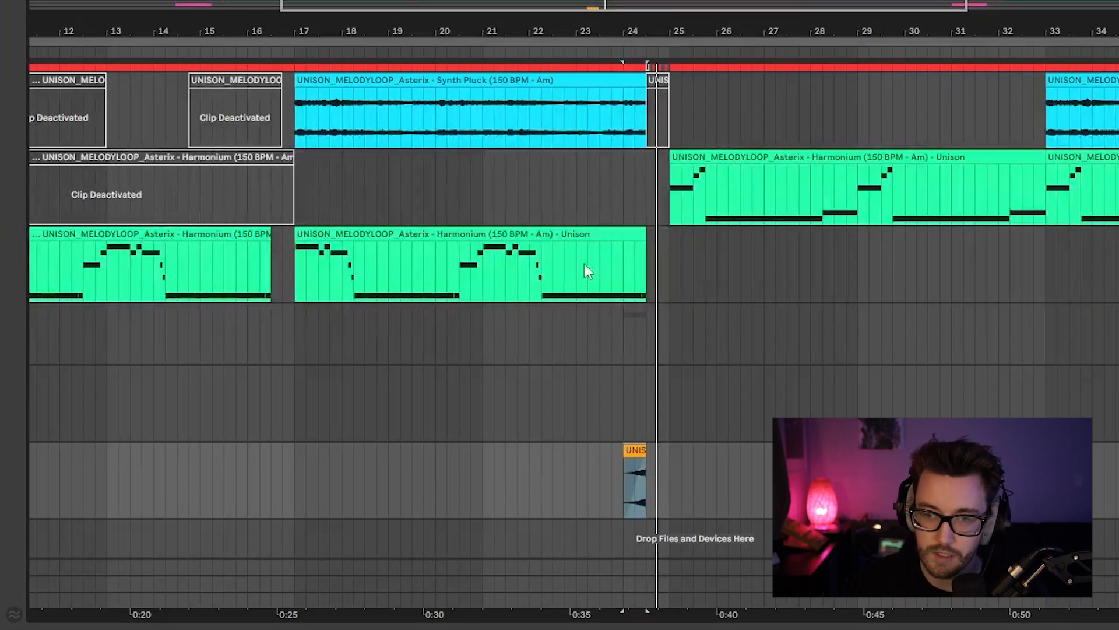
Set the playback start at bar 22 and listen through the transition into bar 25.
scroll(704, 234, up, 2)
drag(658, 33, 659, 93)
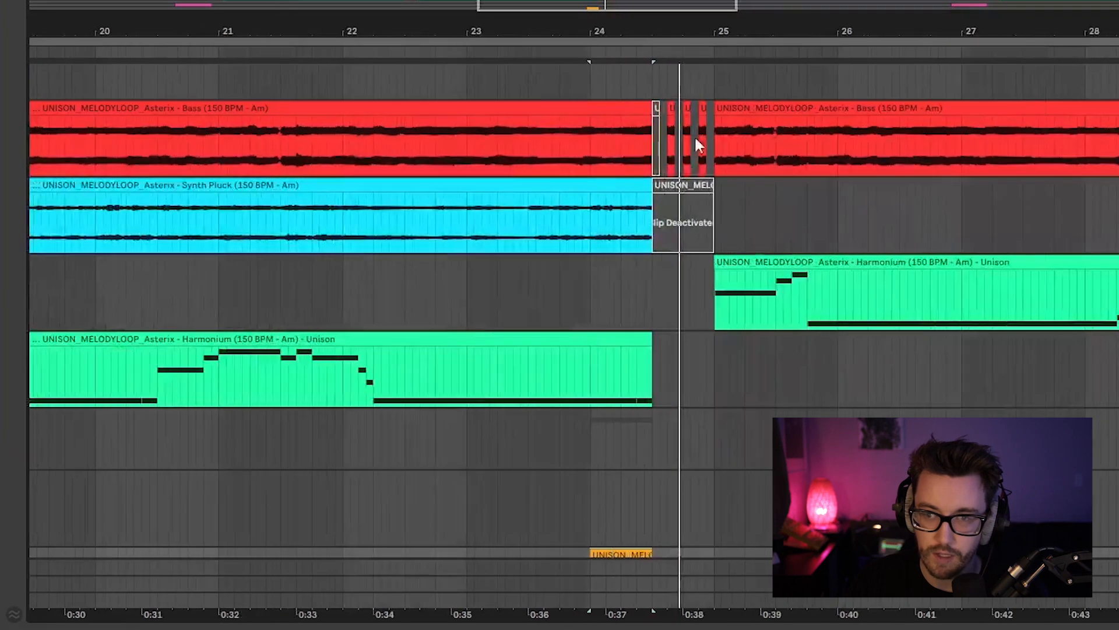
scroll(559, 433, down, 2)
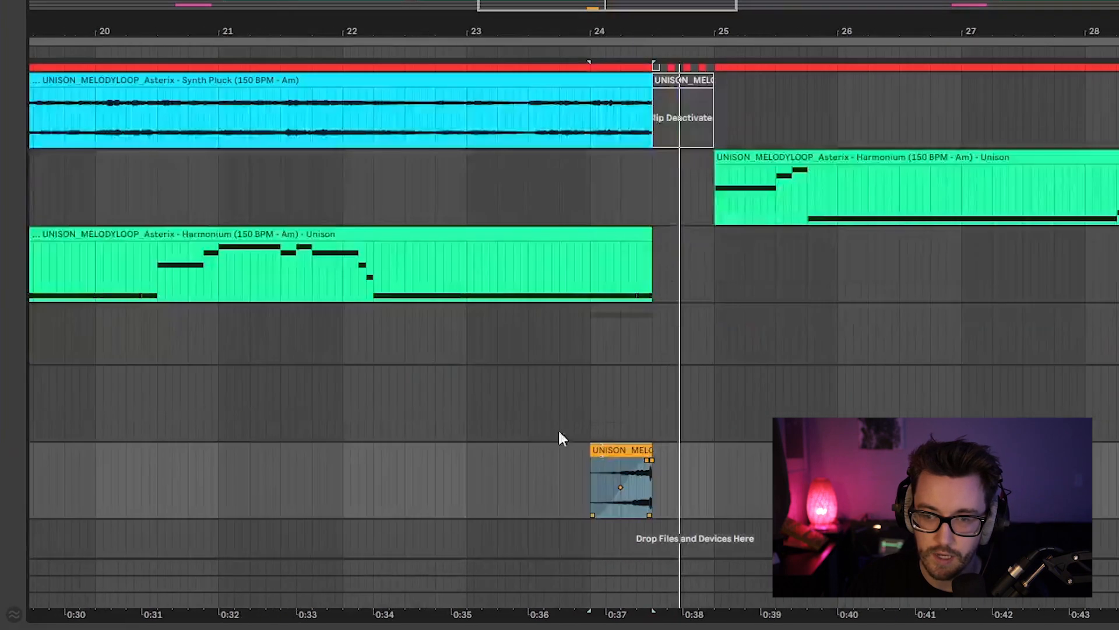
click(348, 336)
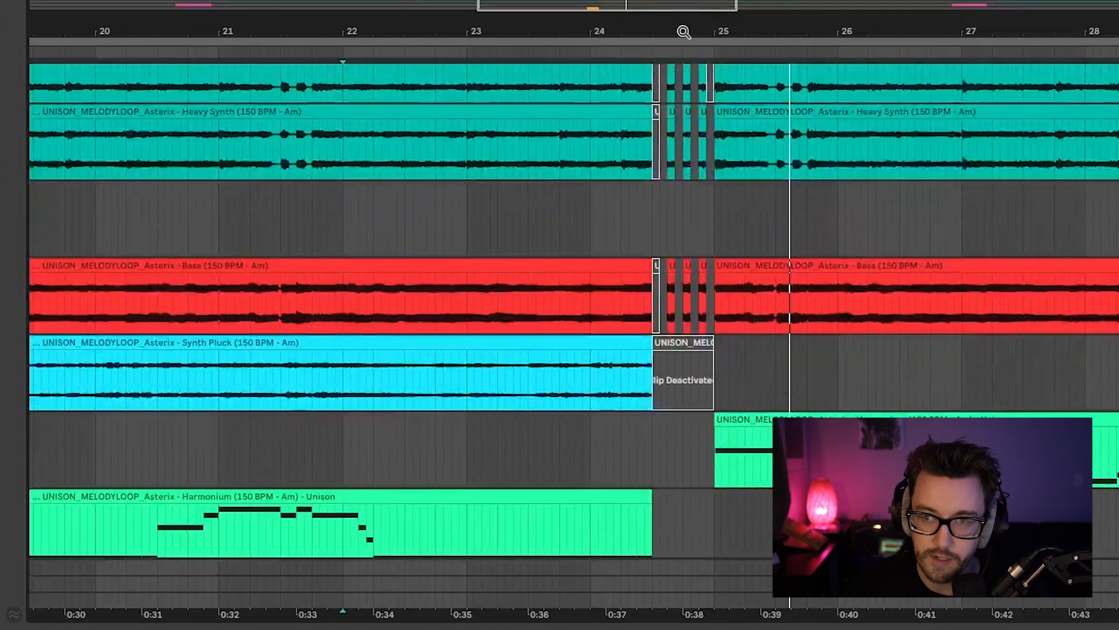
Examine the chopped Heavy Synth and Bass clips between 24.3 and bar 25 up close, alongside the hat tracks.
drag(683, 32, 683, 110)
scroll(642, 372, up, 3)
scroll(681, 294, down, 3)
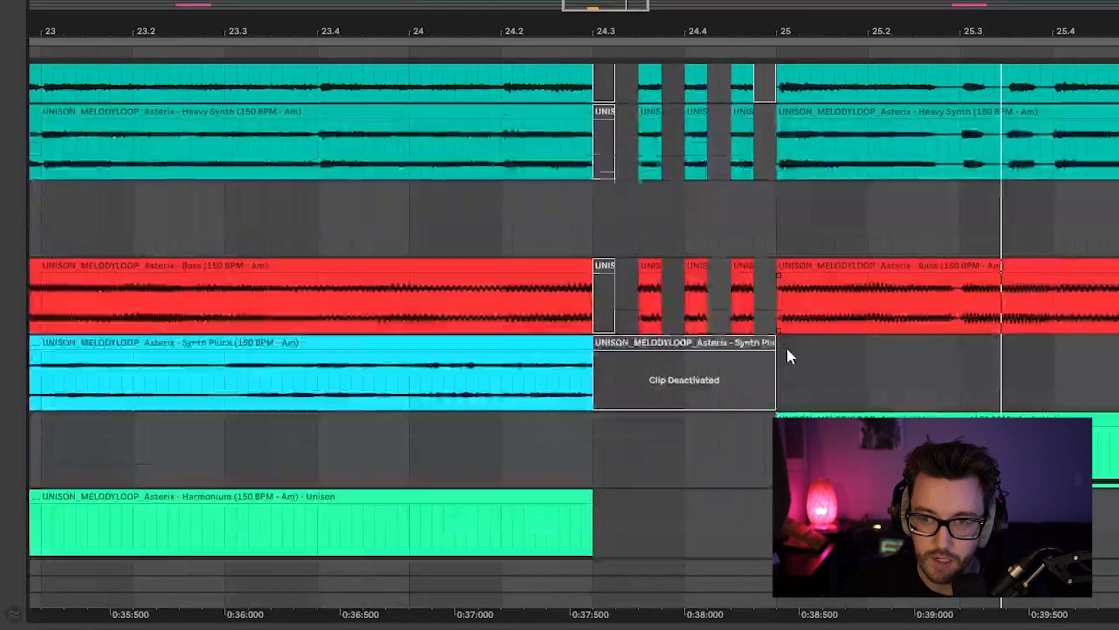
scroll(787, 357, up, 8)
scroll(750, 380, down, 3)
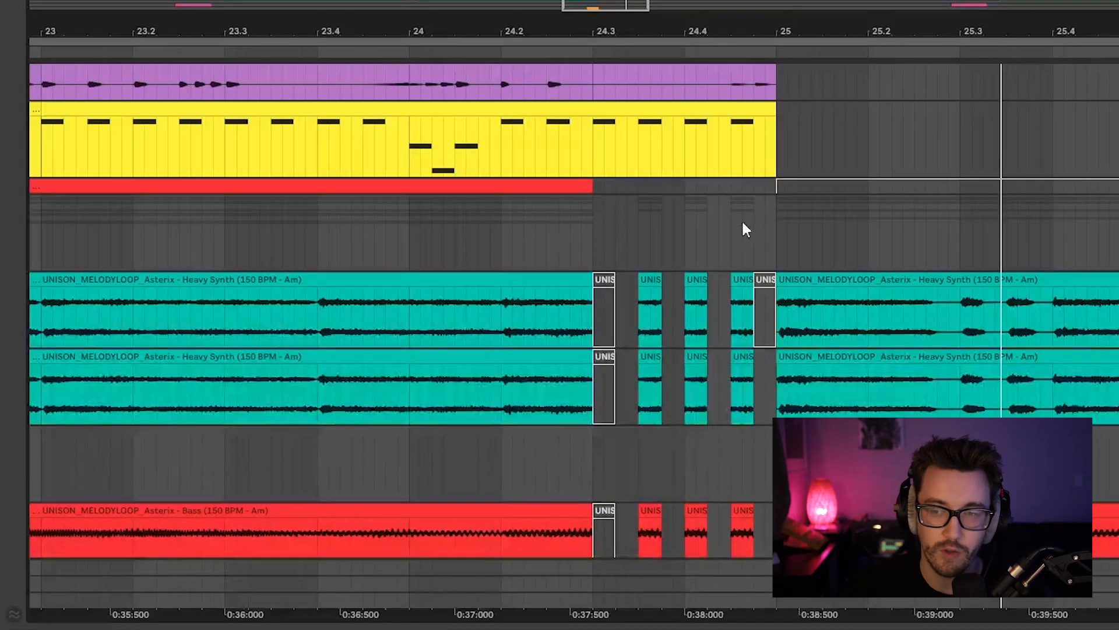
Return to the FX tracks and select the orange clip that fades in from bar 24 to 24.3.
click(787, 232)
mouse_move(818, 30)
mouse_down()
mouse_move(803, 7)
mouse_move(776, 3)
mouse_up()
click(758, 225)
scroll(874, 333, down, 10)
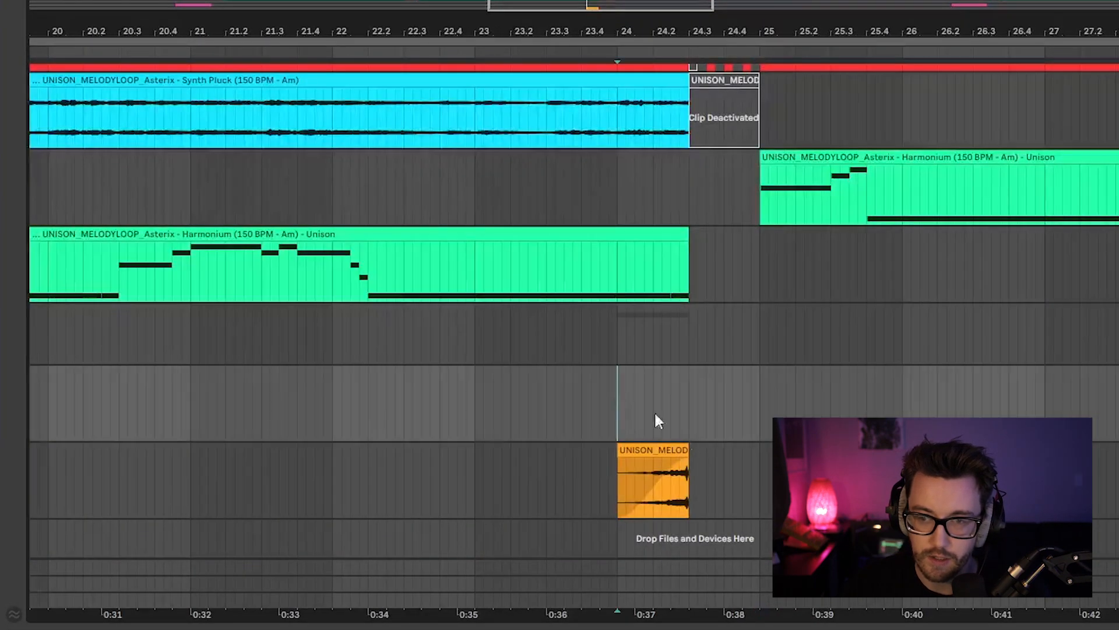
click(654, 460)
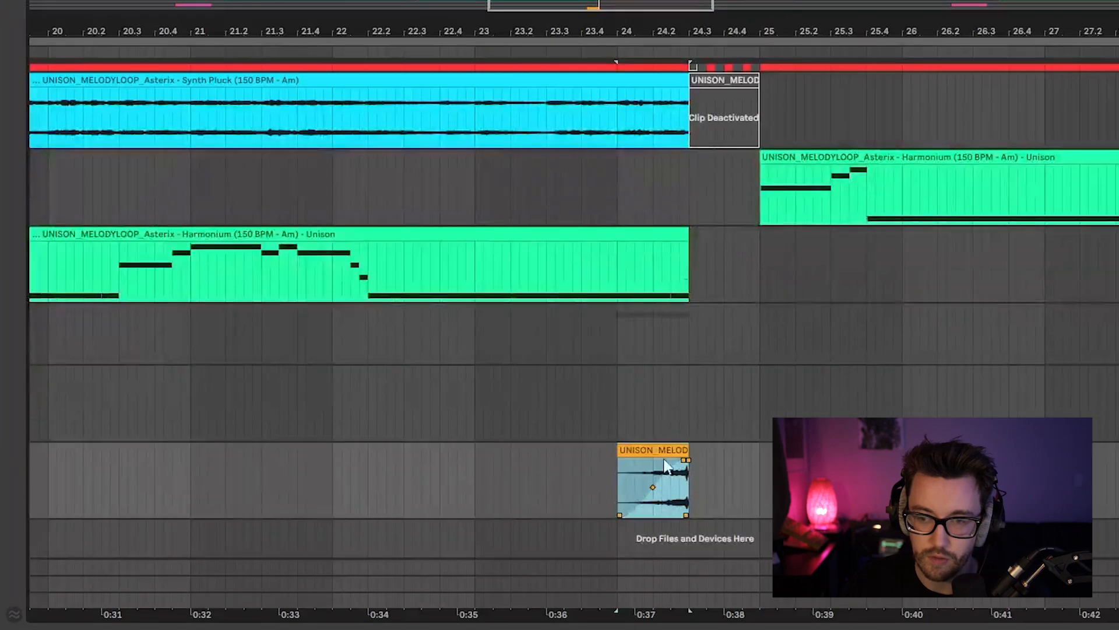
Mark the time range from 24.3 to bar 25 on the lead track and examine the drum and synth gaps there.
scroll(667, 516, up, 10)
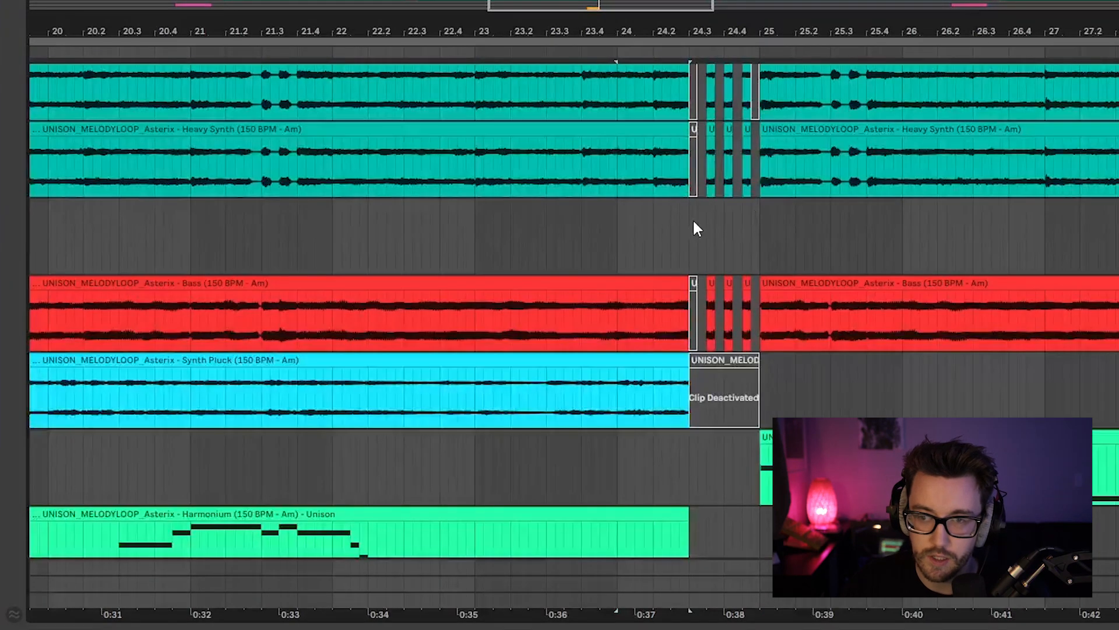
drag(698, 229, 759, 239)
scroll(781, 274, up, 4)
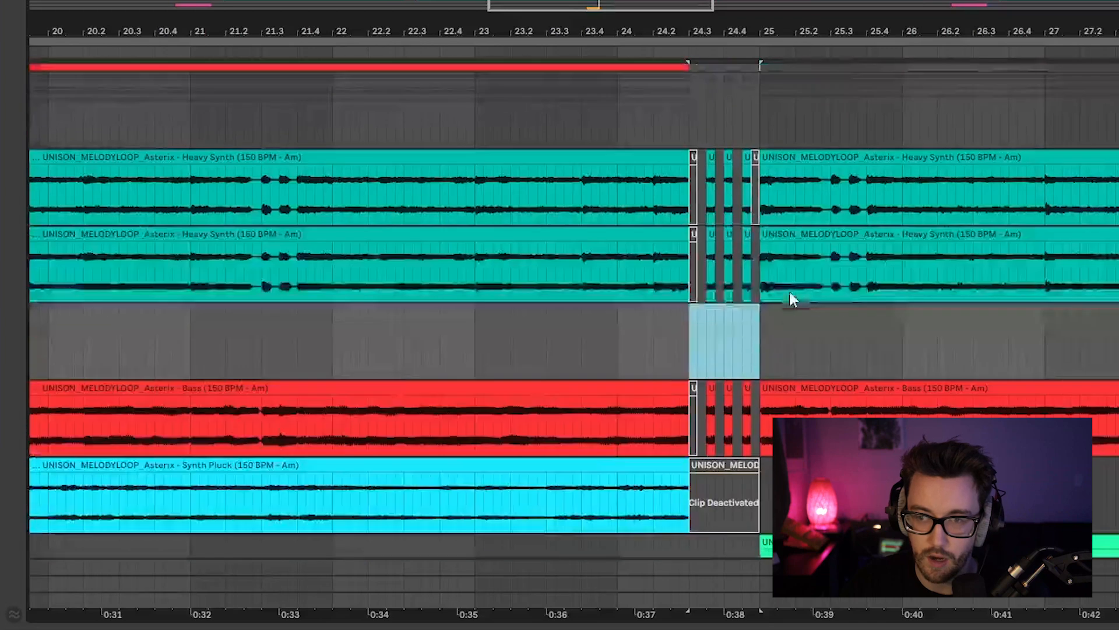
scroll(792, 297, up, 11)
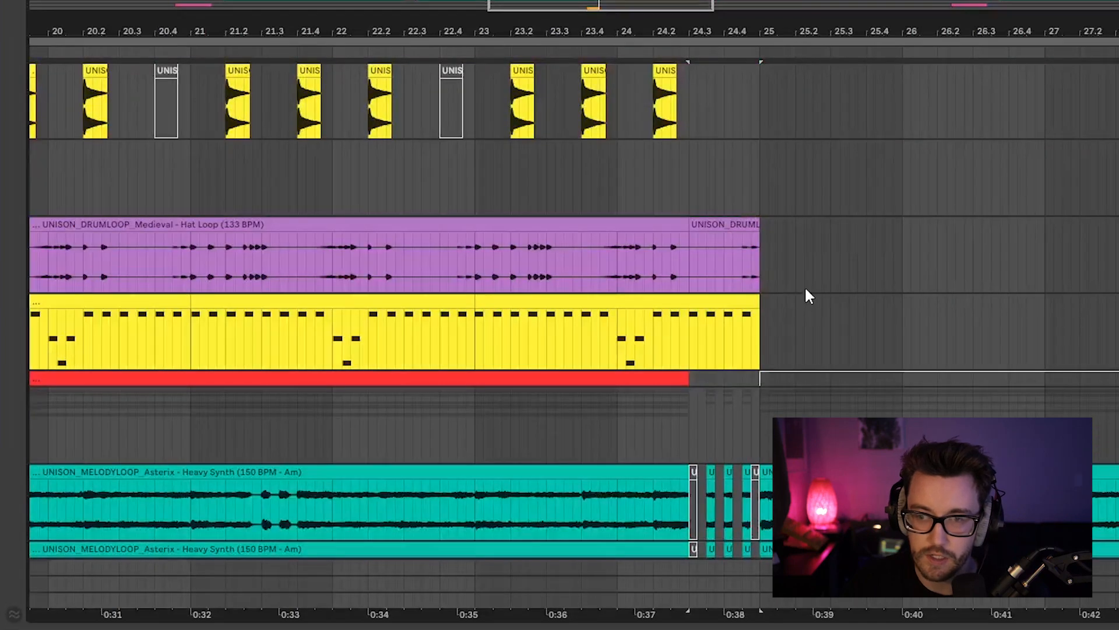
scroll(805, 285, down, 10)
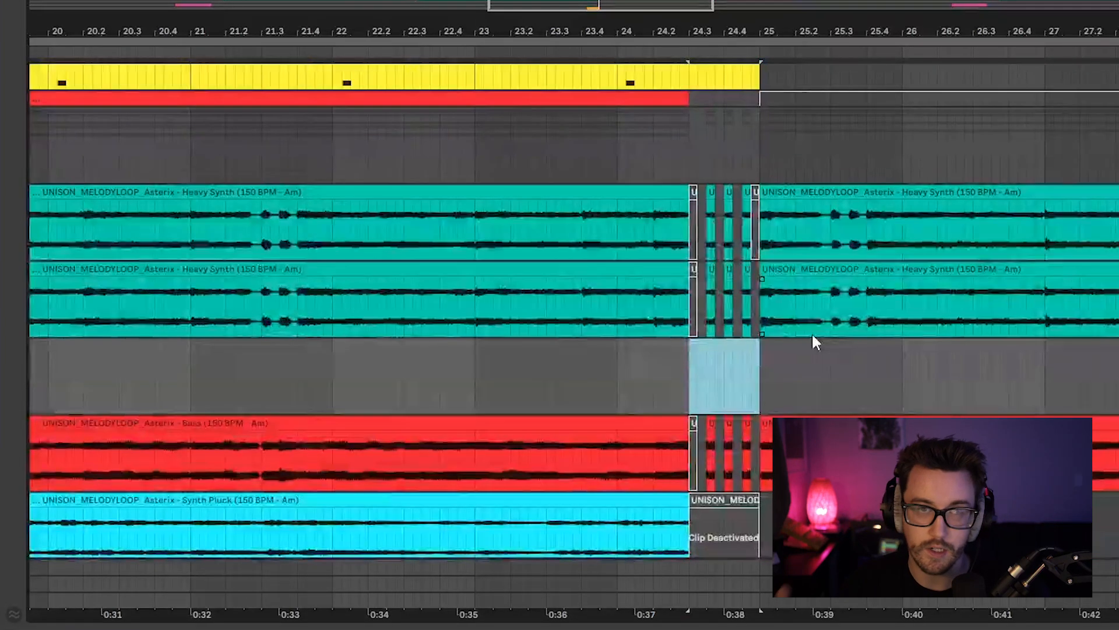